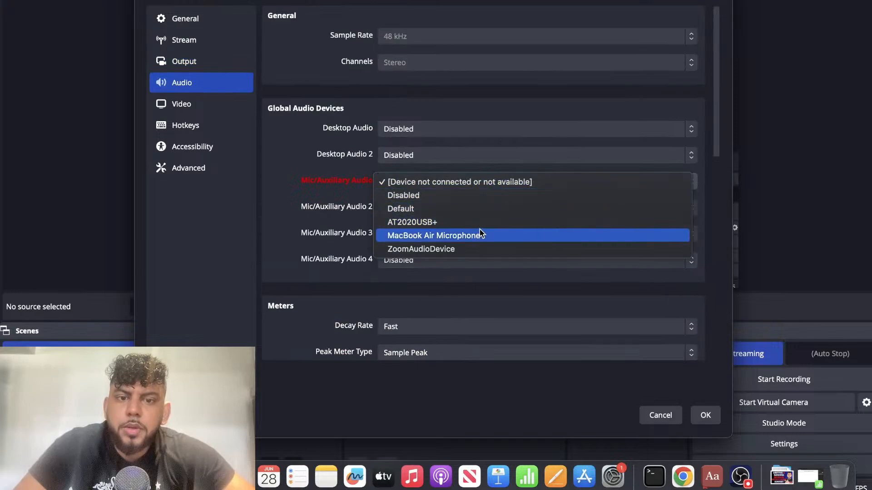
Set the Mic/Auxiliary Audio device to AT2020USB+ and apply the audio settings
click(482, 223)
click(706, 416)
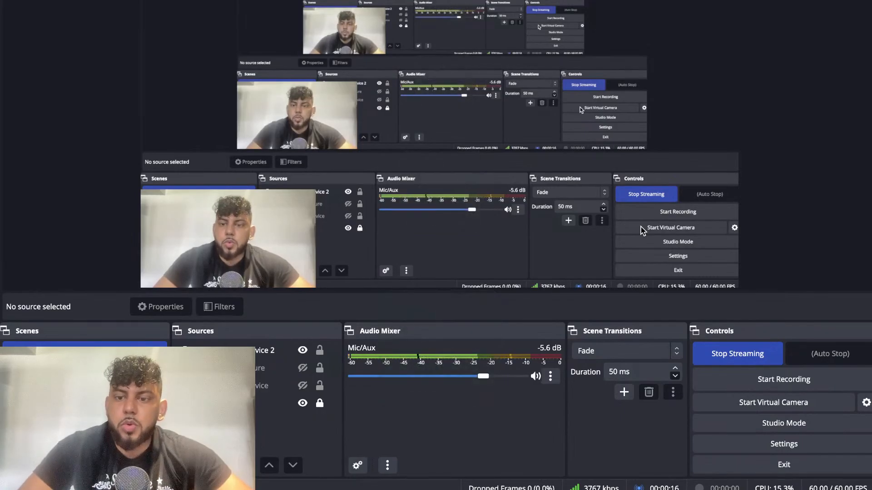
Switch to the YouTube Studio live stream page and post "any questions leave them here!" in the live chat
key(ctrl+Up)
click(451, 10)
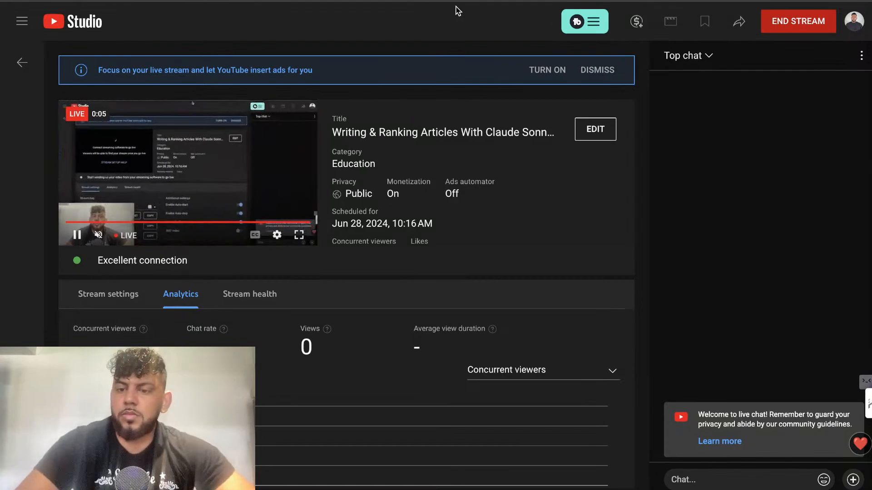
click(710, 480)
text(any)
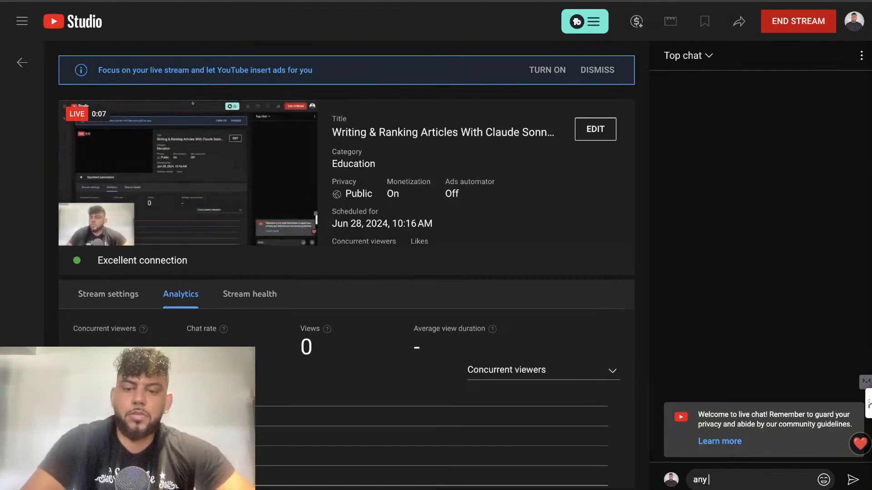
text( auestions lea)
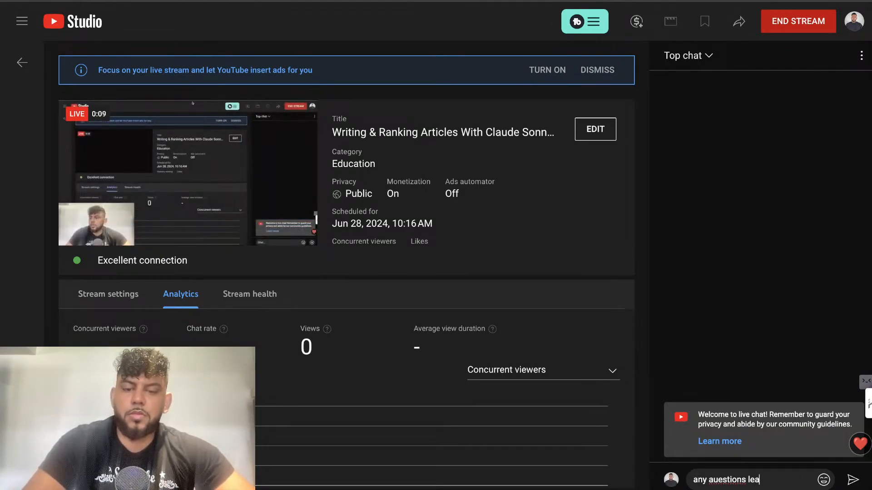
text(ve them her)
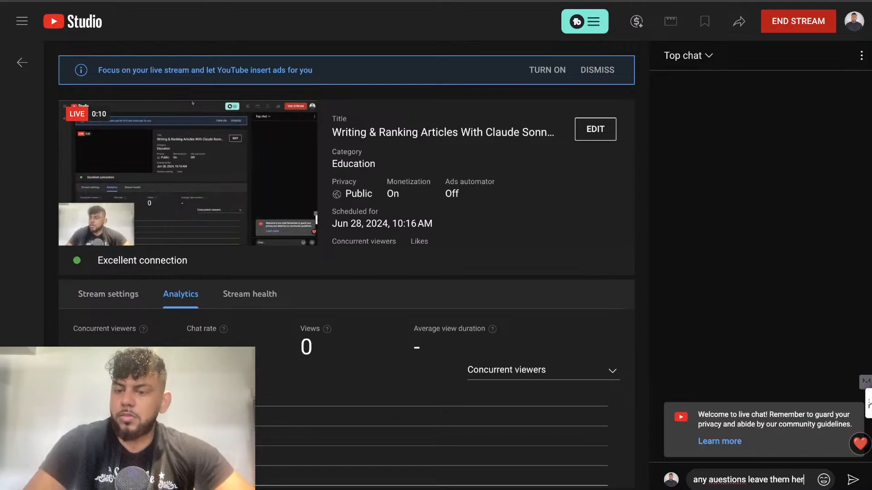
text(e)
click(714, 481)
key(BackSpace)
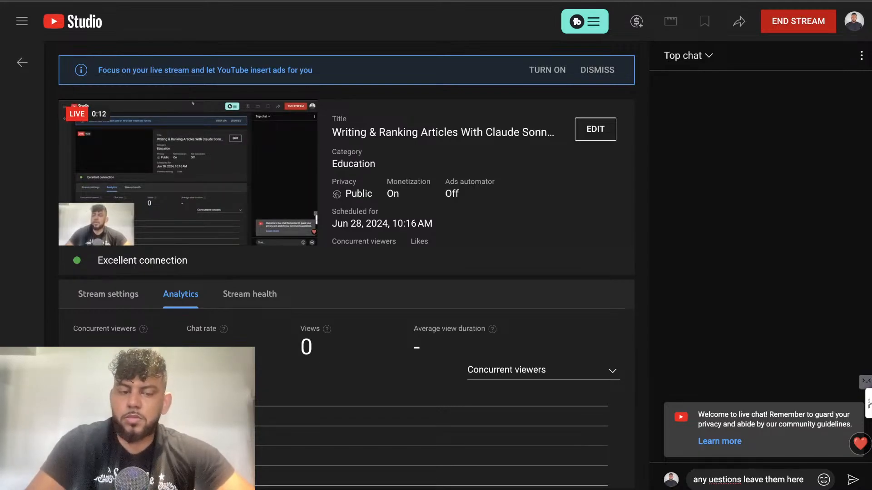
text(q)
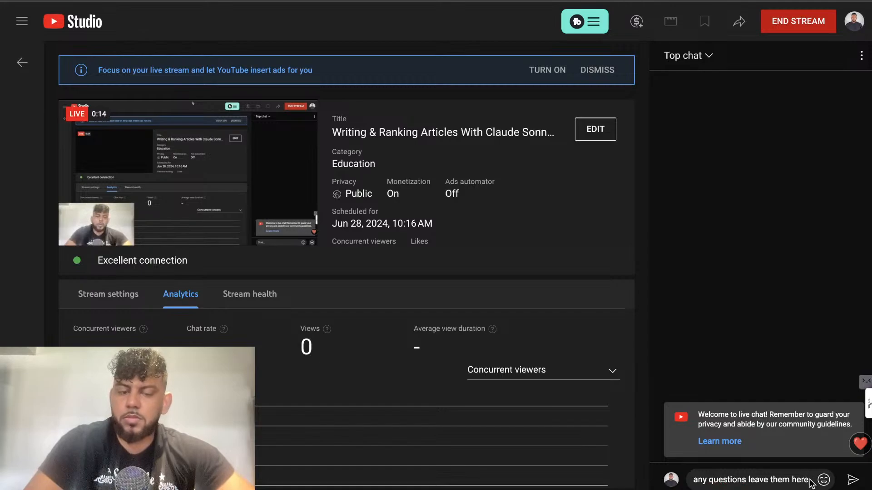
text(!)
key(Return)
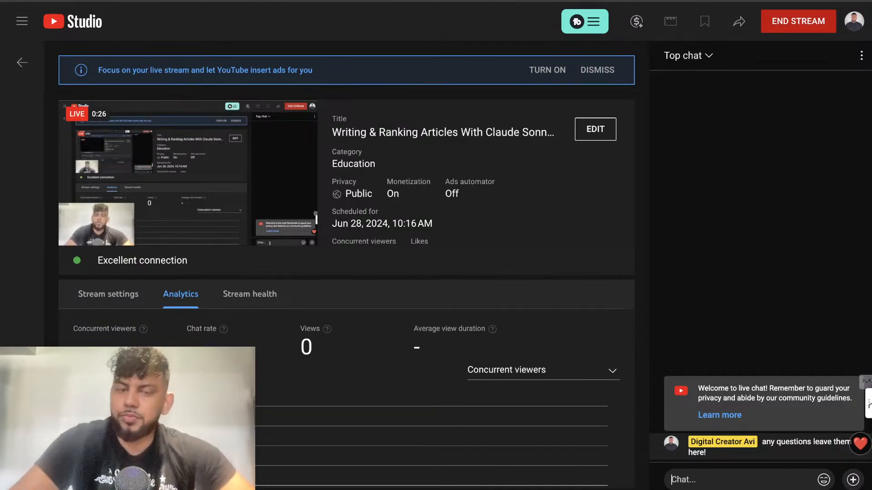
Turn on automatic ad insertion by YouTube for the live stream
key(XF86AudioRaiseVolume)
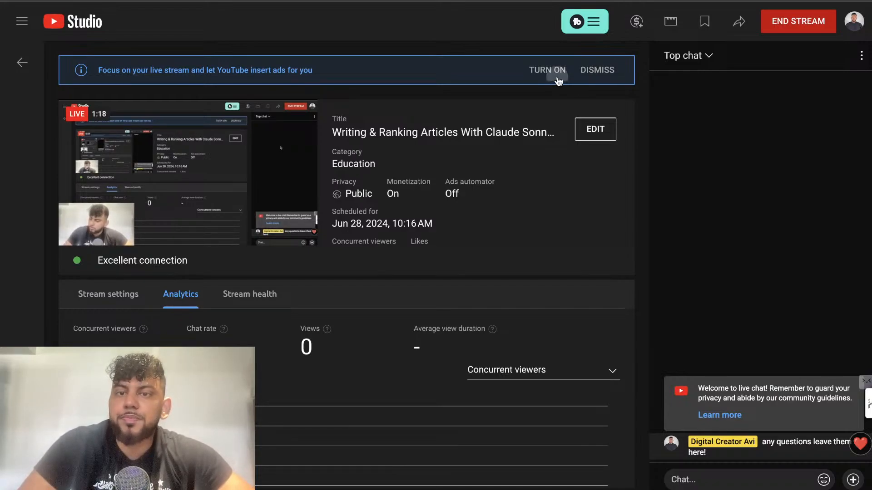
click(550, 71)
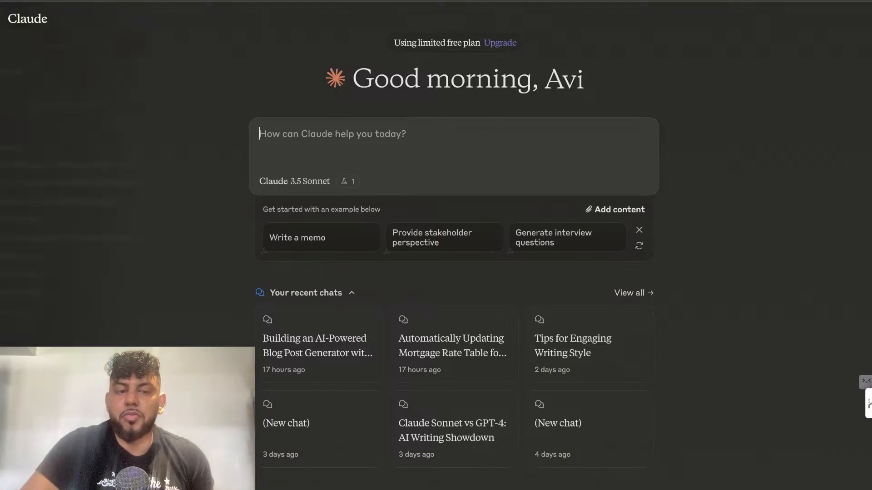
Go from Claude to the Anthropic Console Workbench, create a new prompt and expand its empty system prompt for editing
mouse_move(2, 227)
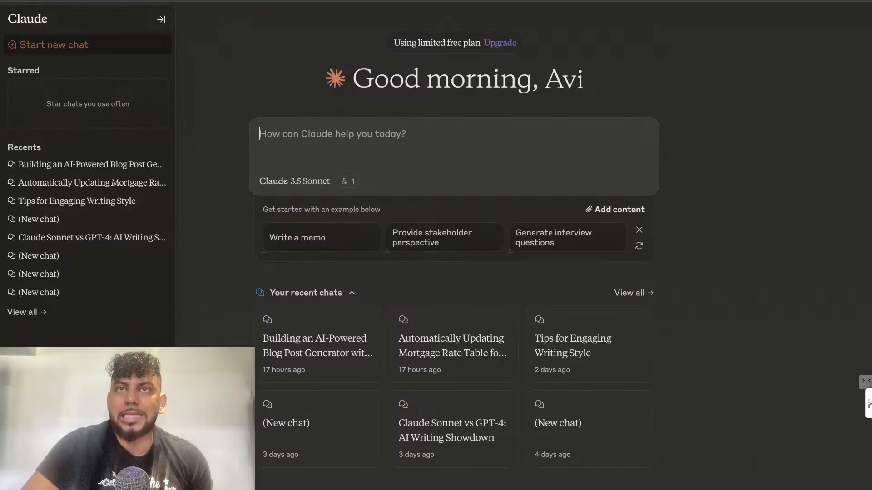
click(86, 474)
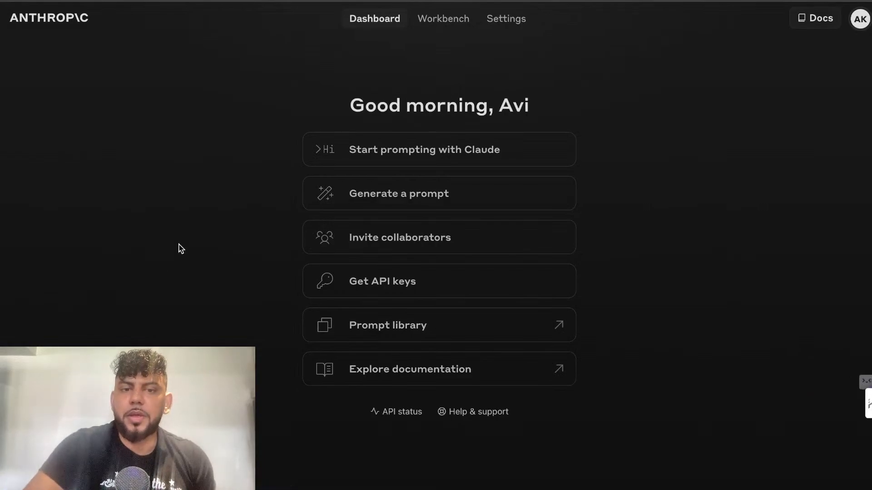
click(394, 150)
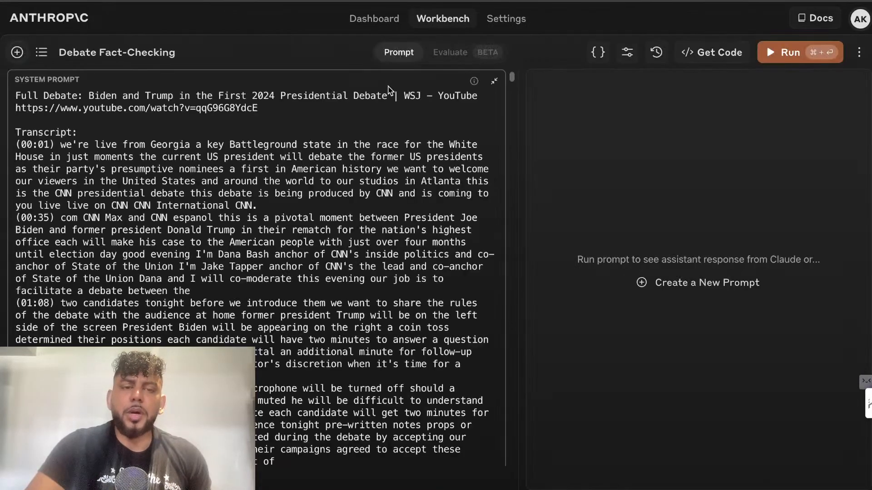
click(15, 54)
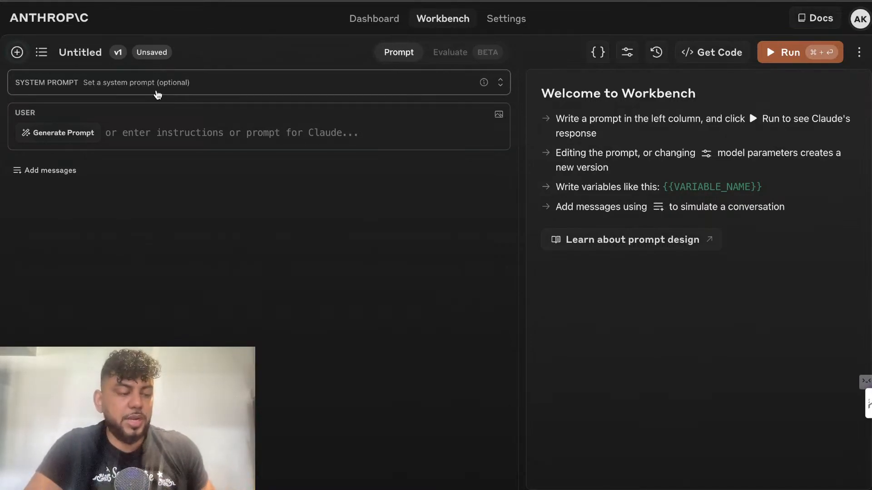
click(158, 94)
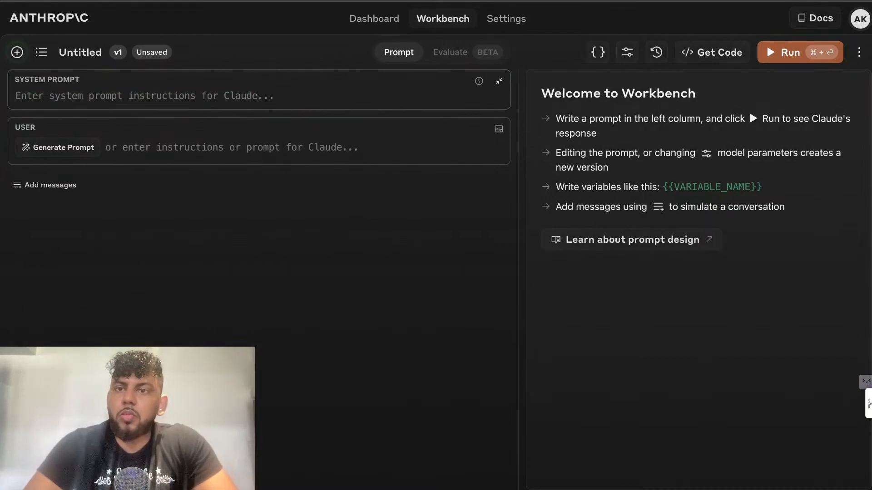
In the SEO Prompts Jan 2024 Google Doc, copy the SEO + LOW AI system prompt, from "System:" through "Do you understand, yes or no?"
click(545, 1)
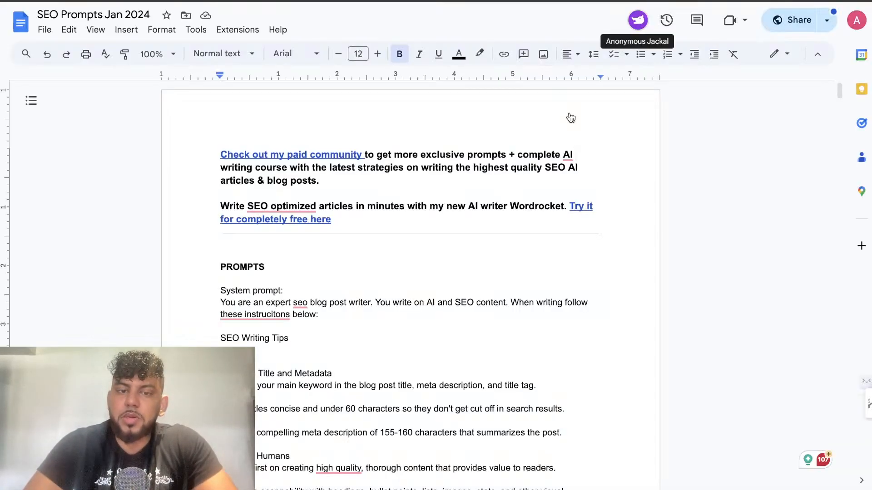
scroll(495, 285, down, 20)
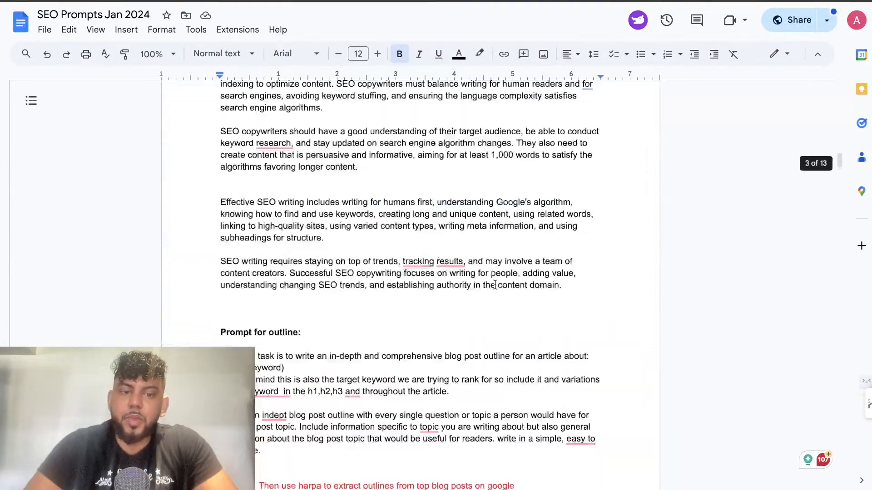
scroll(495, 284, down, 20)
scroll(433, 267, up, 3)
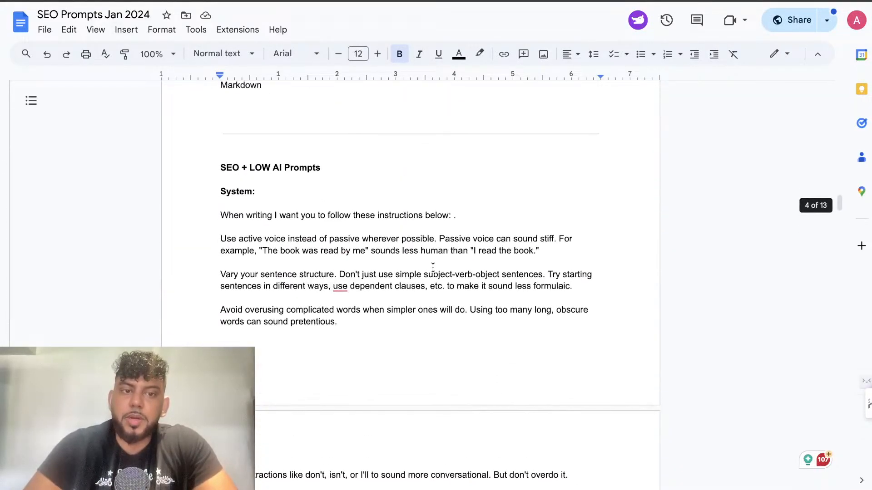
scroll(504, 400, down, 20)
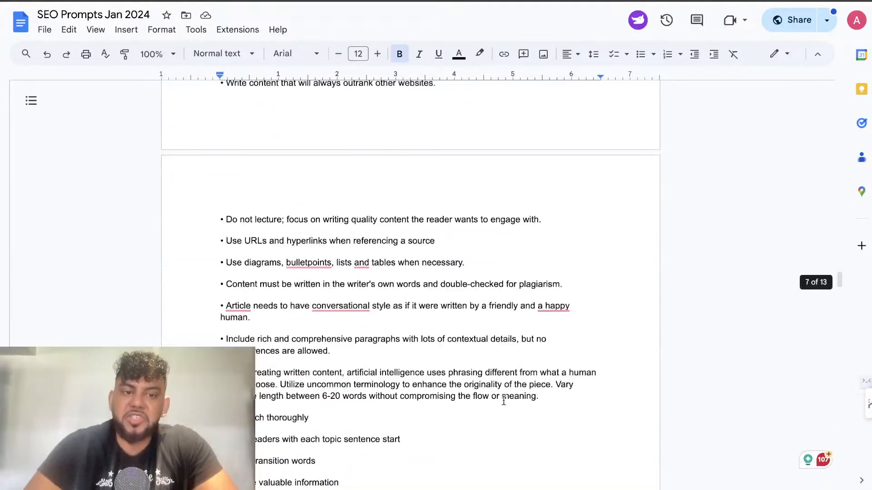
scroll(504, 401, down, 20)
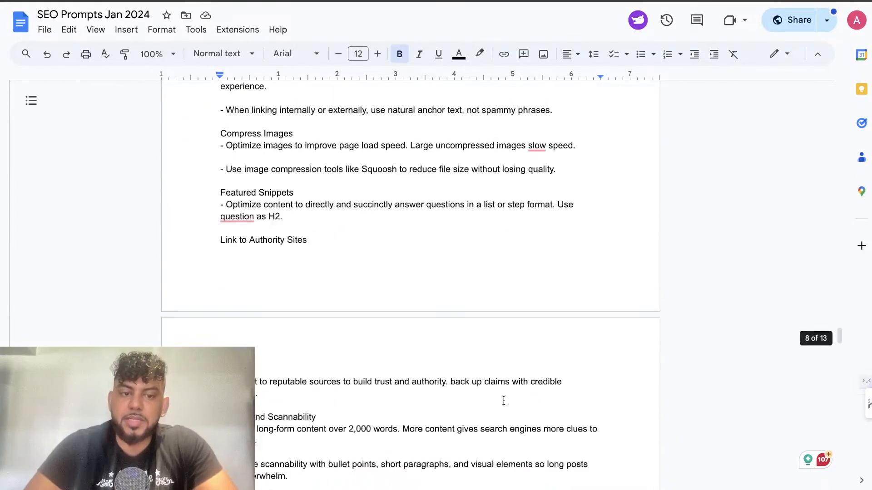
scroll(503, 404, down, 20)
scroll(503, 405, up, 1)
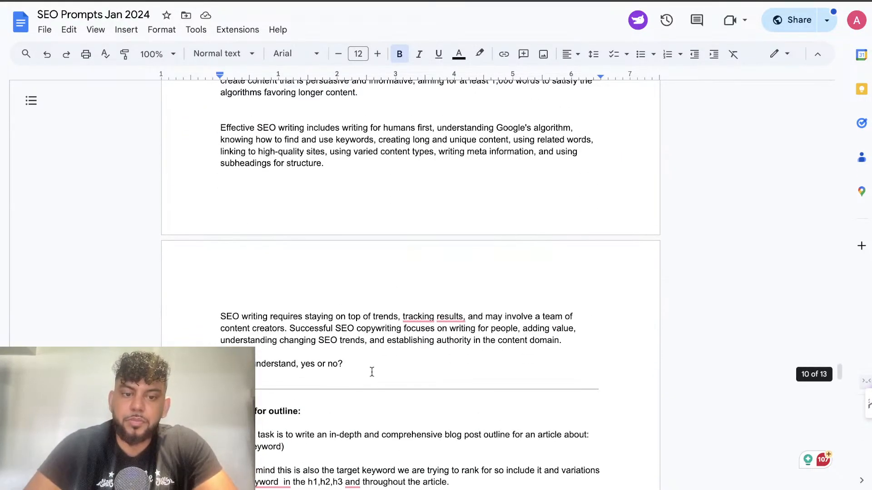
scroll(298, 282, up, 10)
drag(346, 340, 351, 294)
scroll(277, 272, up, 15)
scroll(294, 226, up, 9)
drag(298, 229, 215, 221)
key(super+c)
scroll(282, 227, up, 5)
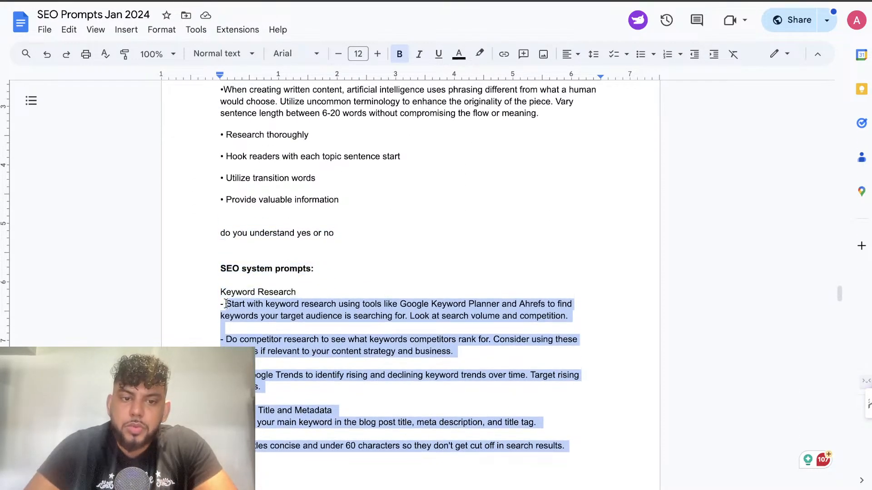
scroll(240, 276, up, 15)
drag(240, 276, 222, 260)
scroll(240, 276, up, 15)
scroll(239, 275, up, 15)
scroll(282, 278, up, 5)
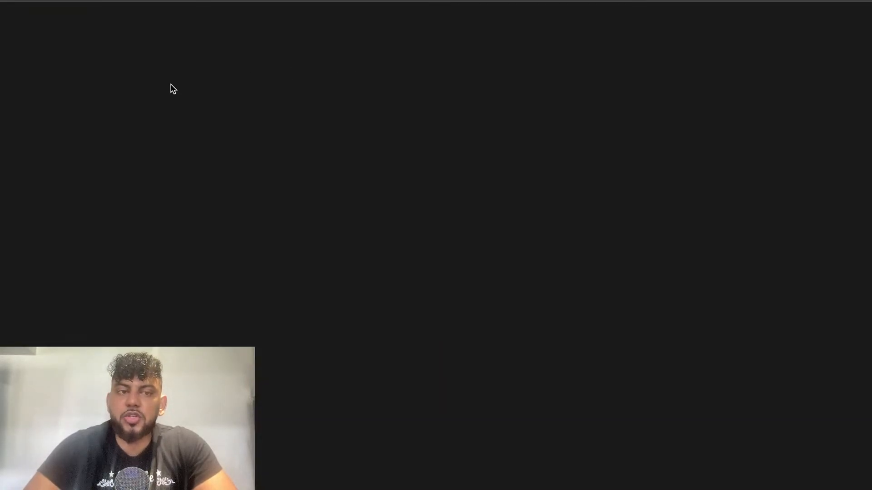
Paste the copied SEO instructions into the system prompt of the new Workbench prompt and check them through to the end
click(138, 92)
key(super+v)
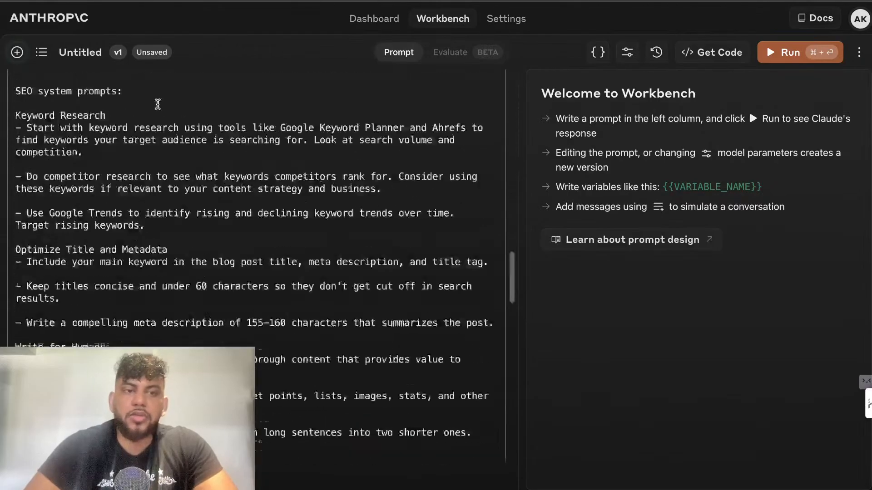
scroll(158, 104, down, 20)
scroll(126, 273, down, 2)
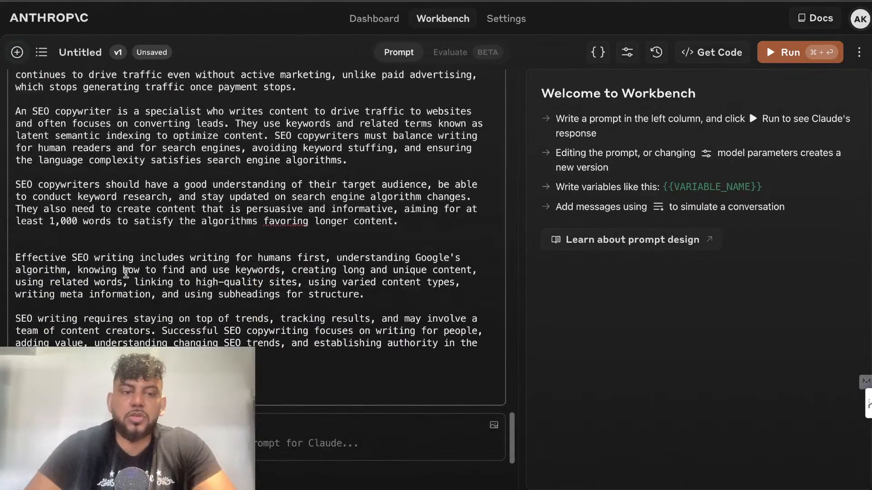
key(super+a)
key(BackSpace)
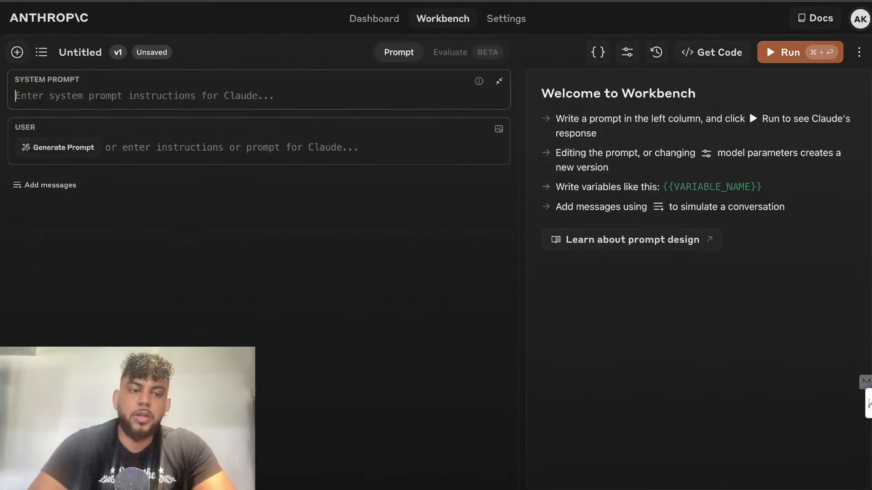
key(super+z)
scroll(243, 146, up, 20)
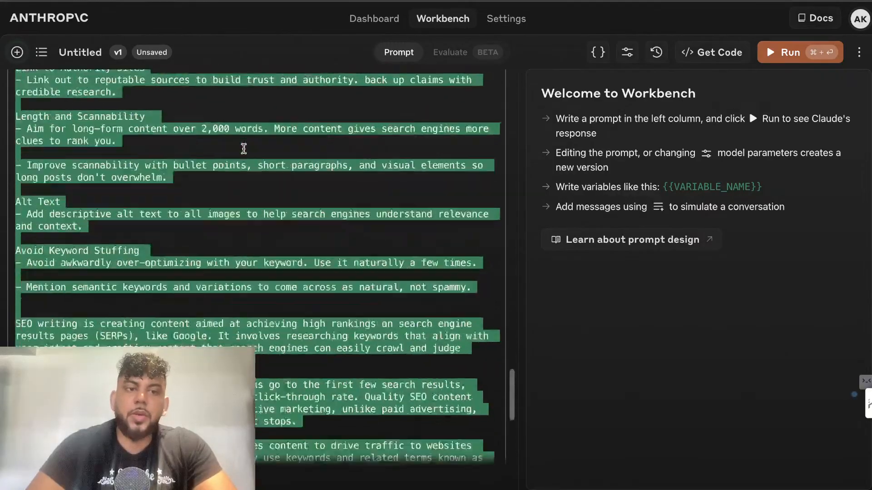
click(294, 253)
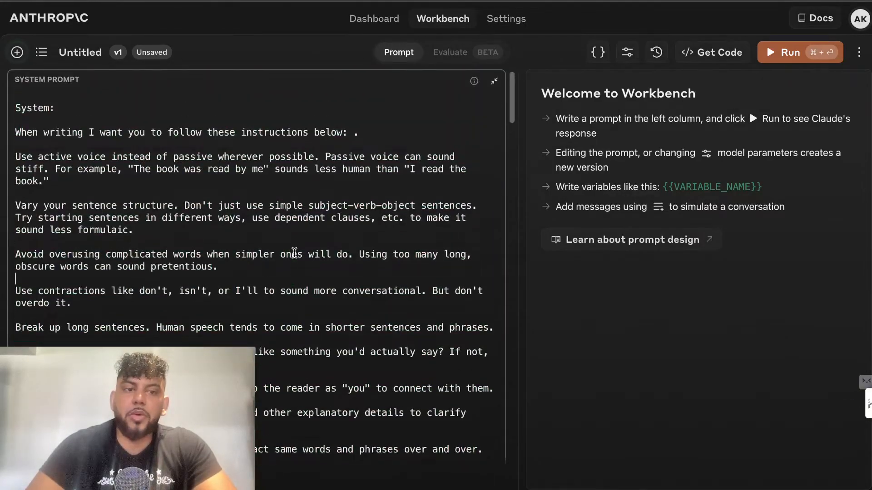
scroll(294, 253, down, 20)
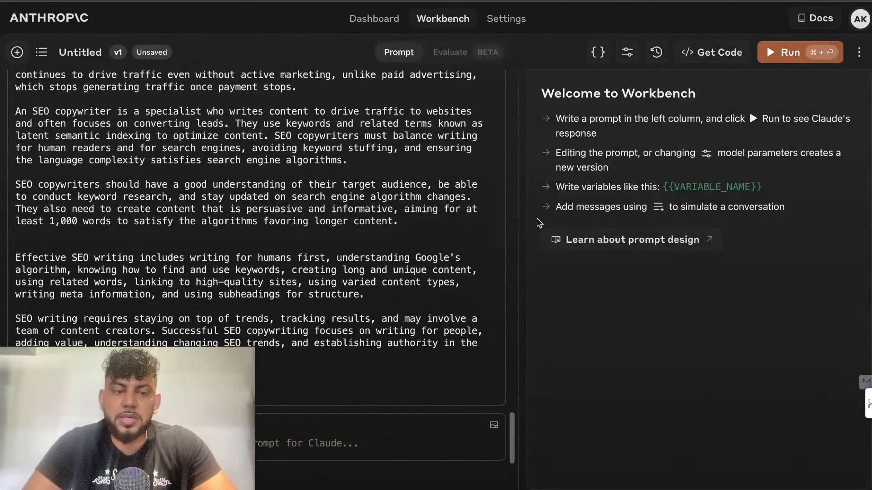
Copy the text under "Prompt for outline" from the SEO Prompts Jan 2024 document and return to the Workbench
click(633, 1)
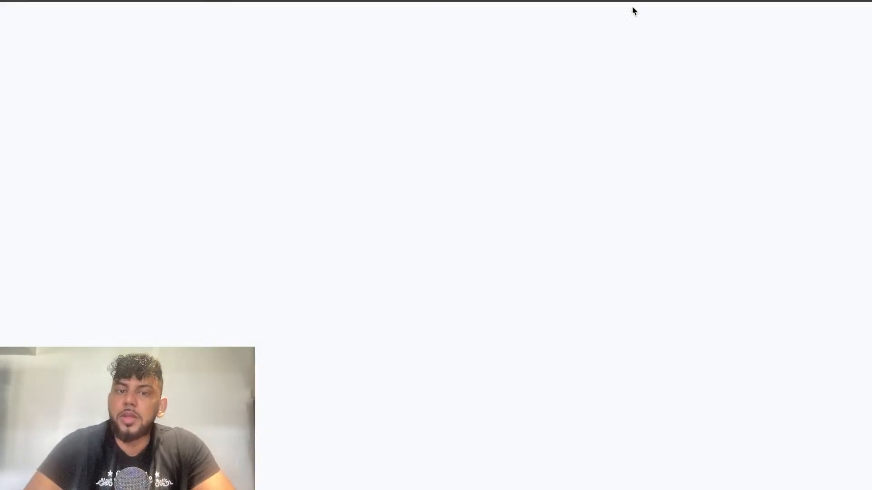
scroll(465, 194, down, 10)
scroll(465, 195, down, 20)
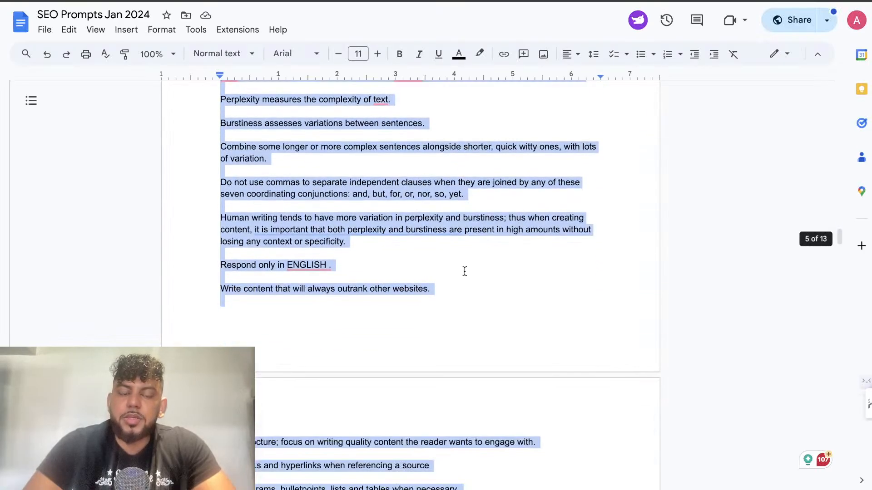
scroll(465, 272, down, 20)
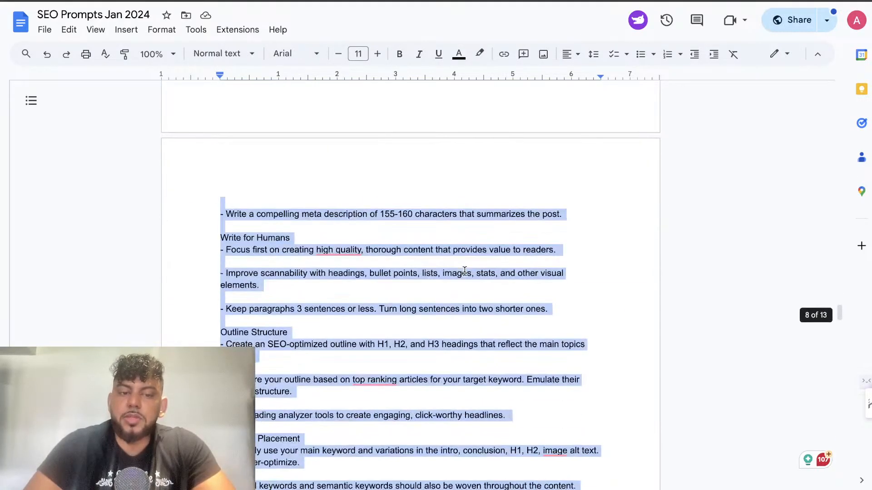
scroll(464, 271, down, 1)
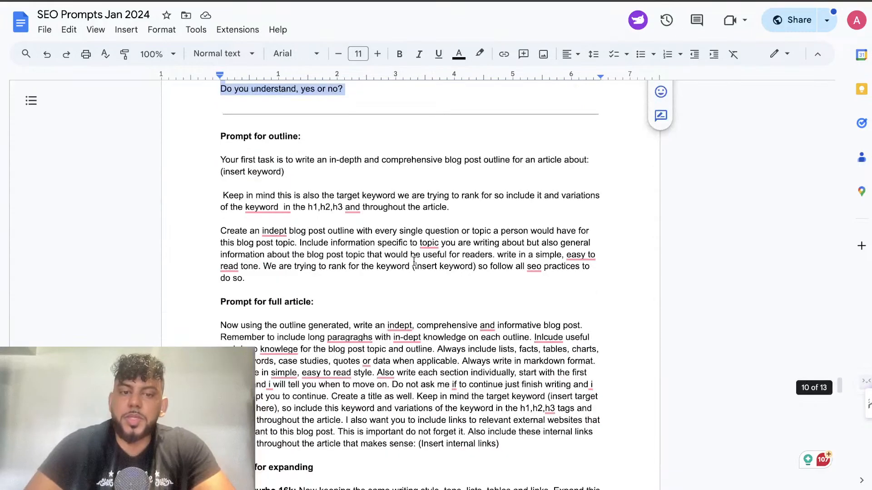
drag(269, 275, 217, 162)
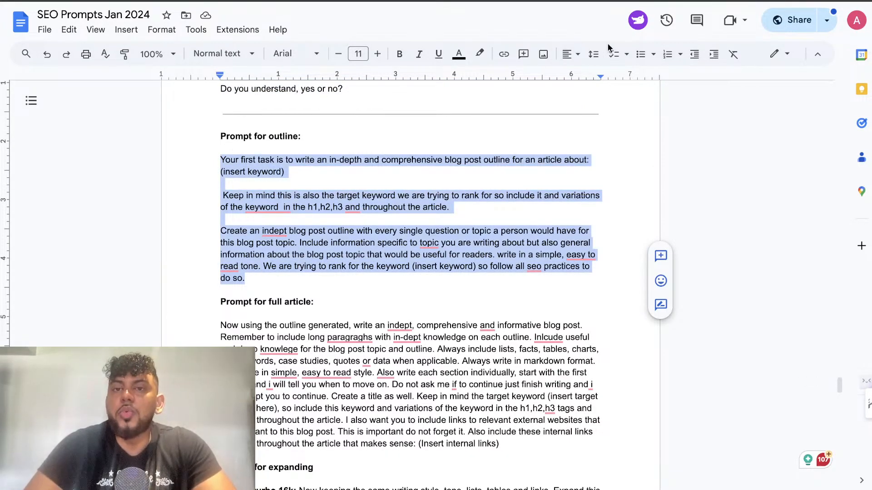
key(ctrl+Tab)
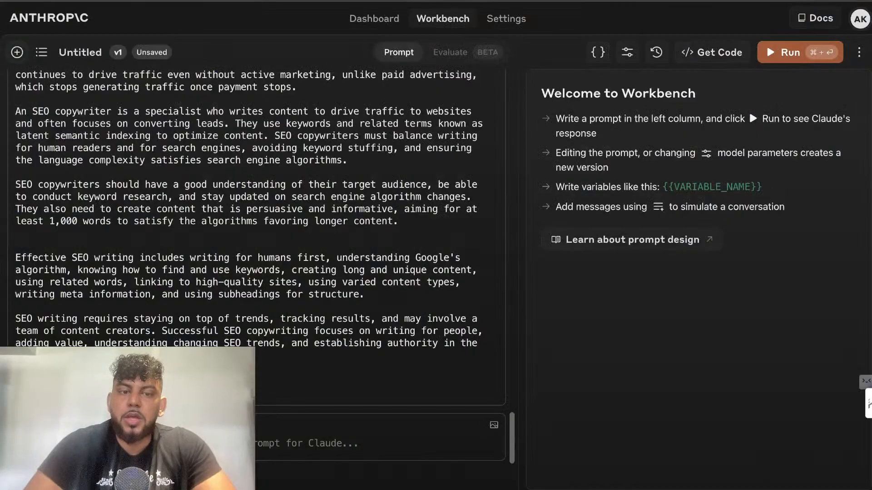
Paste the copied outline prompt into the user message of the Workbench prompt
click(258, 446)
key(super+v)
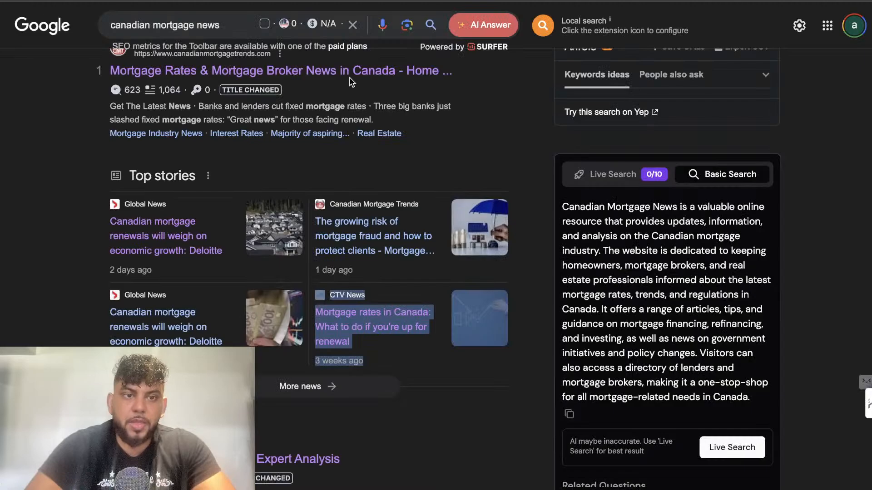
From the Google results for "canadian mortgage news", open Global News' "Canadian mortgage renewals will weigh on economic growth: Deloitte" and decline its notifications
scroll(350, 81, up, 3)
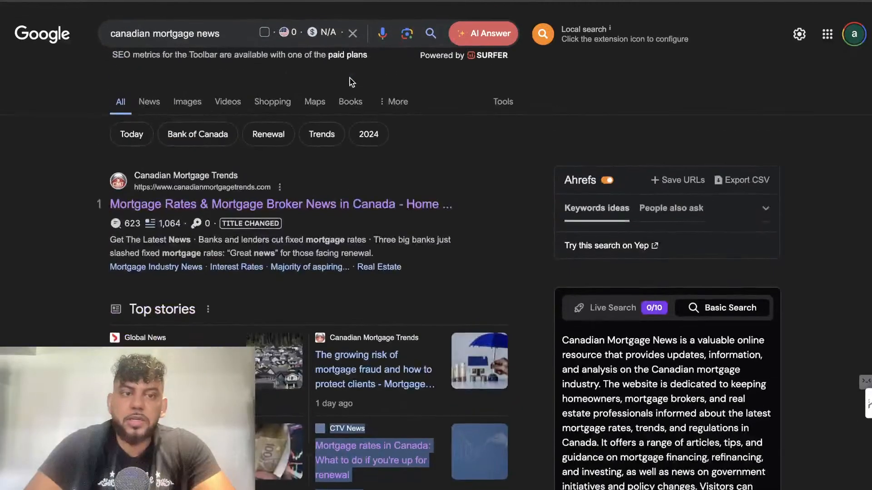
scroll(254, 100, down, 3)
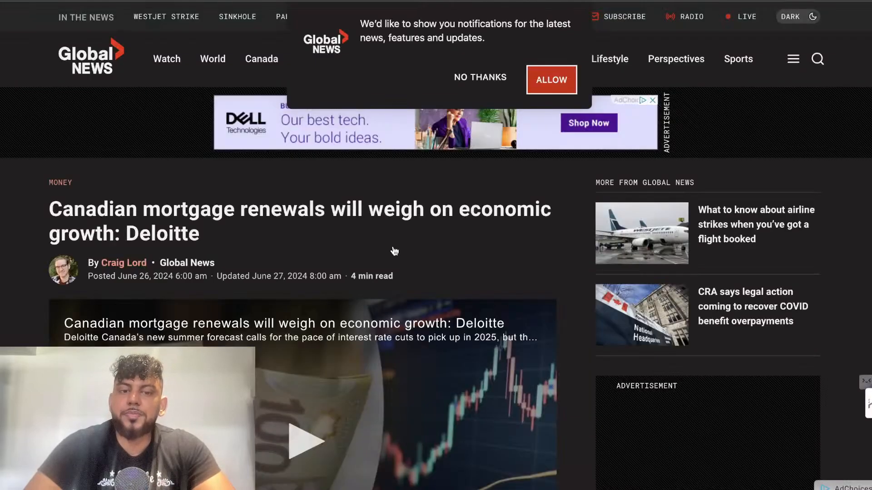
scroll(426, 304, down, 15)
scroll(426, 304, down, 10)
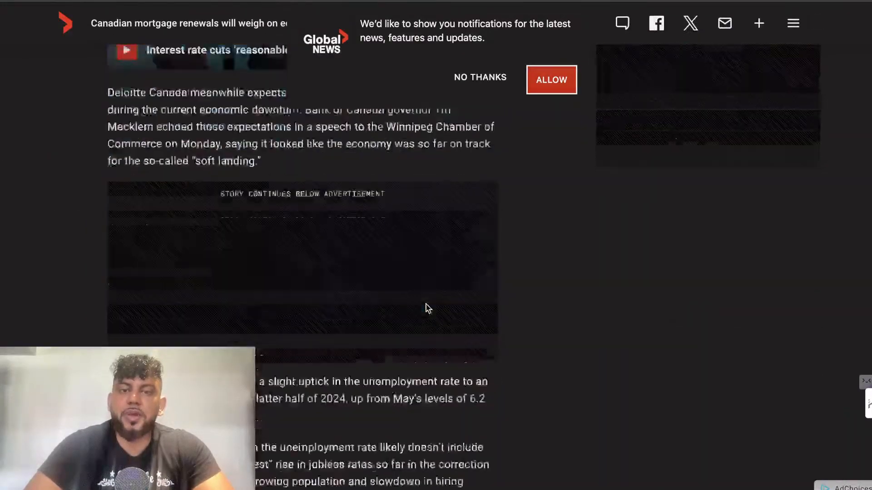
click(480, 77)
scroll(519, 271, down, 20)
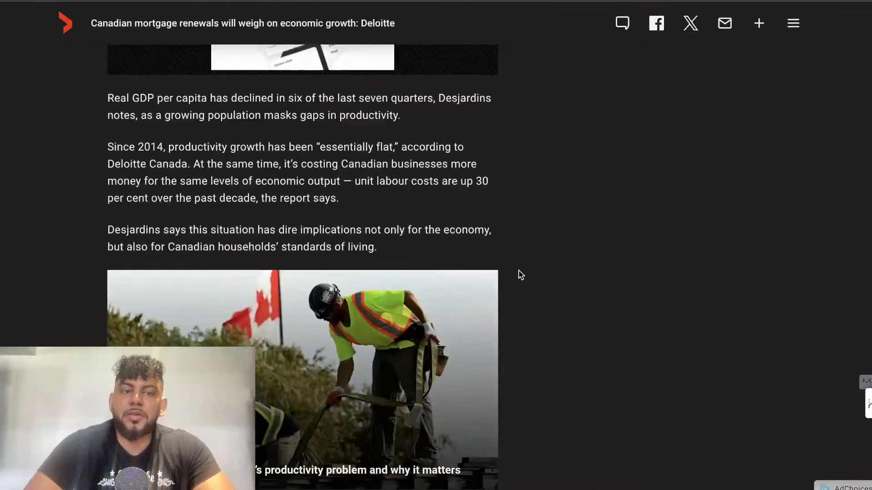
Copy the Global News article's body text, from the closing Desjardins quote back up to its opening paragraph
scroll(518, 273, up, 15)
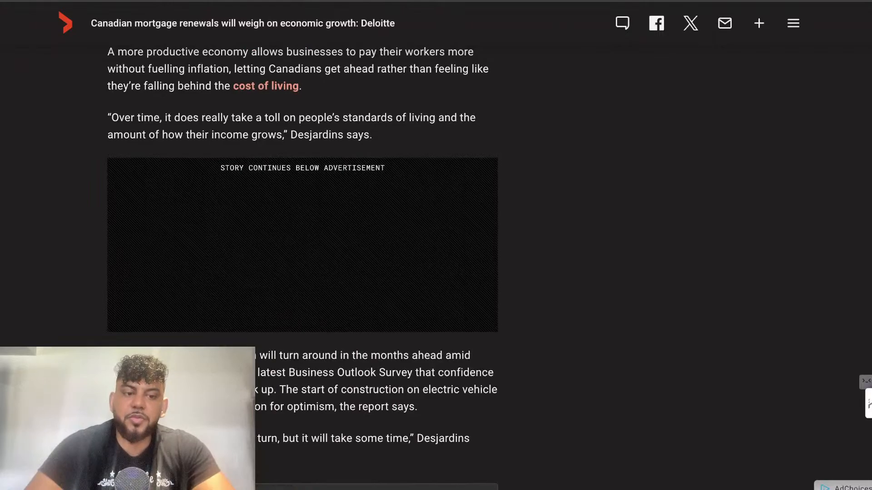
drag(419, 408, 111, 325)
click(114, 352)
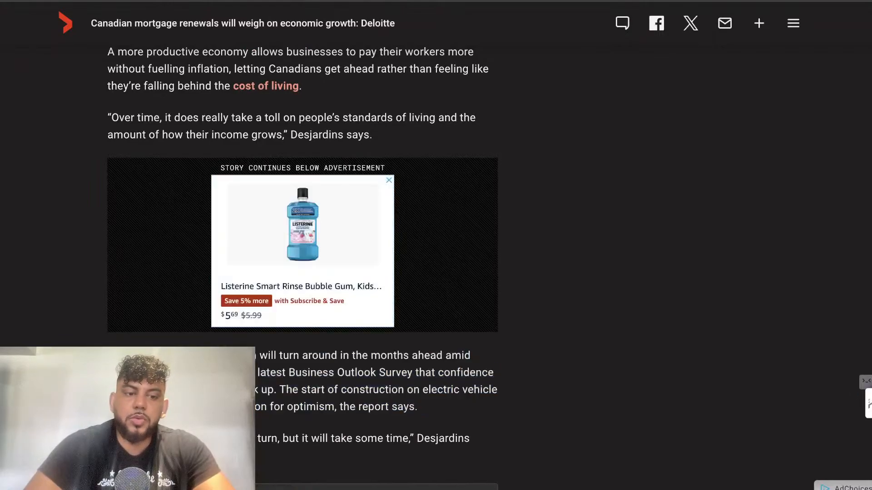
drag(473, 441, 116, 359)
scroll(118, 355, up, 11)
scroll(122, 290, up, 20)
scroll(121, 282, up, 18)
scroll(120, 285, up, 13)
scroll(120, 284, up, 6)
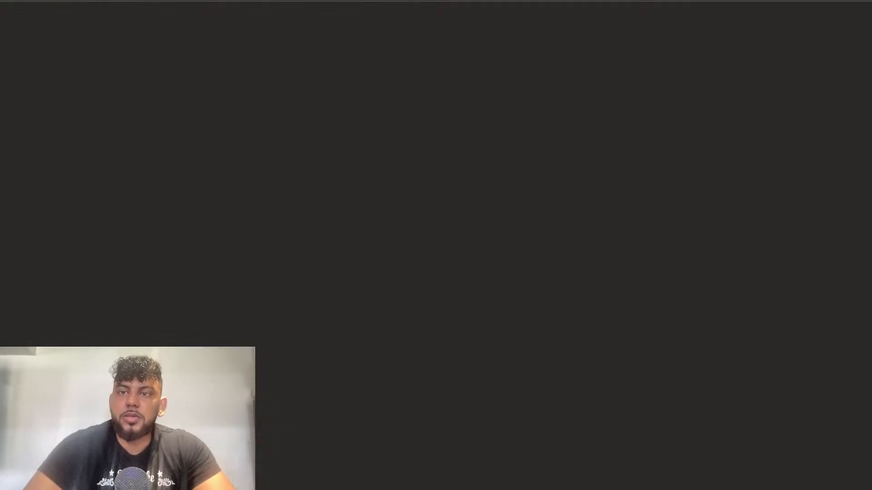
Below the outline prompt, add "when writing i want you to use this informaiton in the article but do not plagerize write in your own unique tone." and the copied article
click(767, 1)
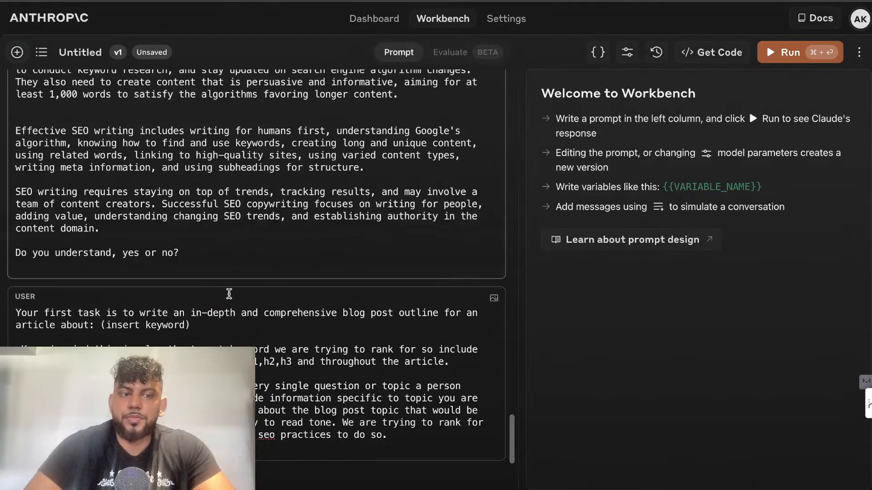
scroll(229, 294, down, 1)
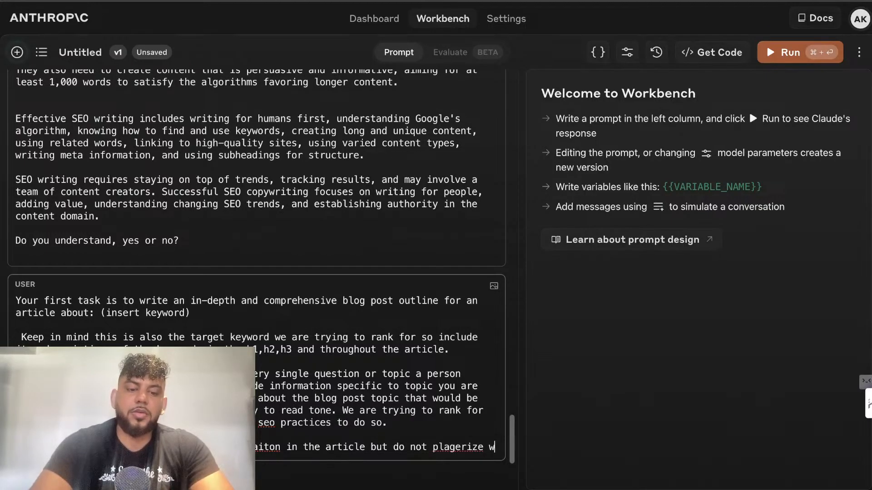
text(ord)
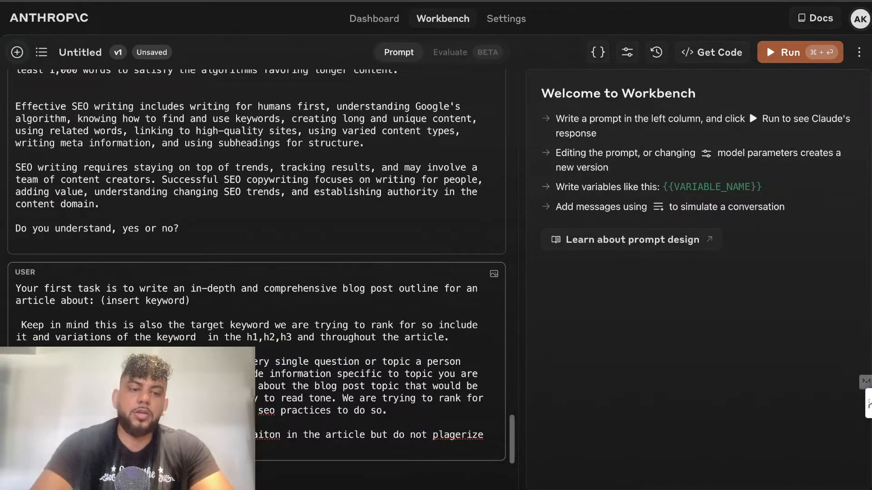
key(super+v)
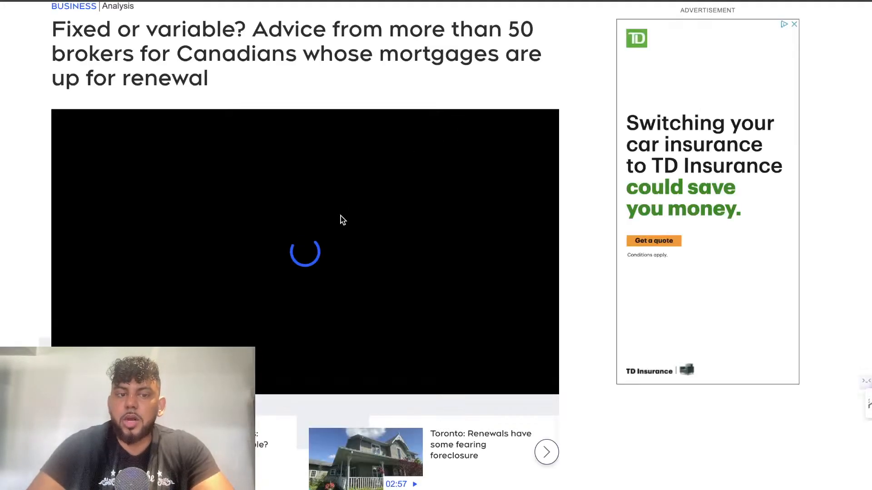
Copy the body text of the CTV News article "Fixed or variable? Advice from more than 50 brokers for Canadians whose mortgages are up for renewal"
scroll(173, 286, down, 3)
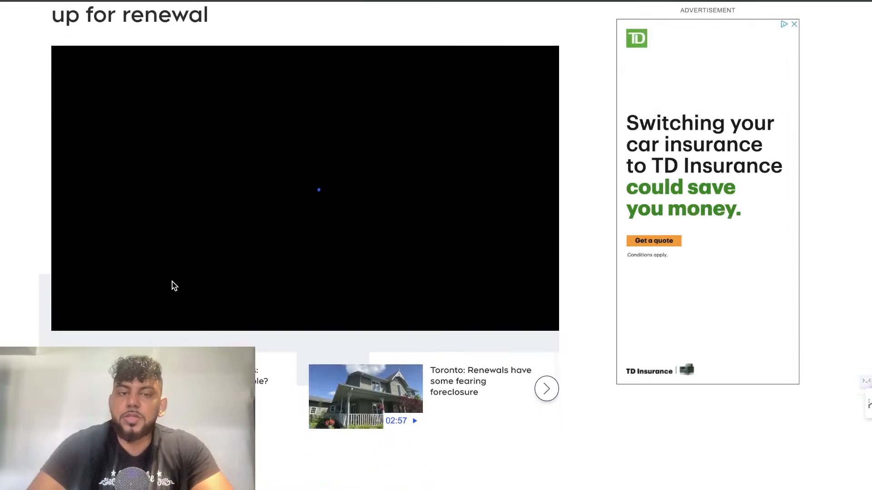
scroll(173, 286, down, 10)
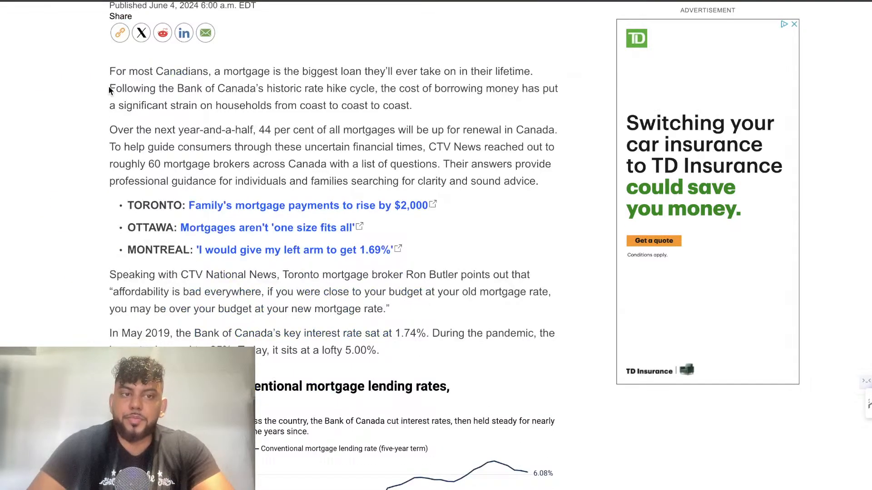
drag(108, 71, 159, 359)
scroll(366, 270, down, 20)
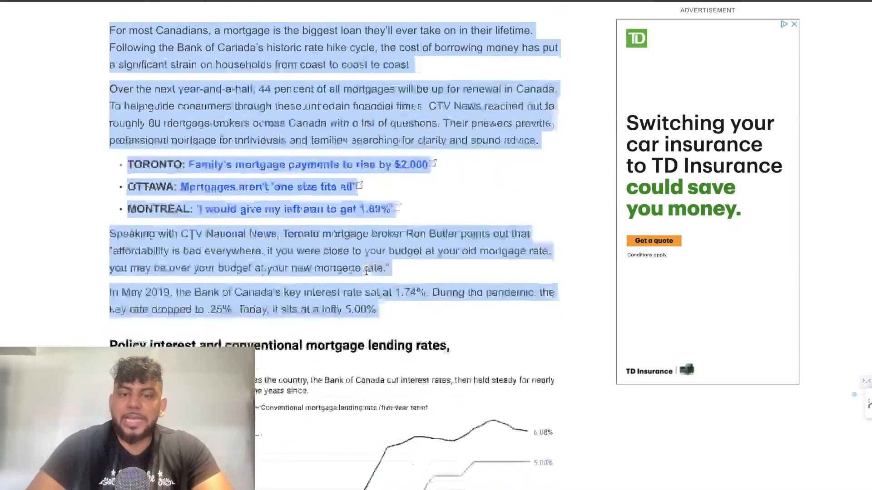
scroll(368, 275, up, 15)
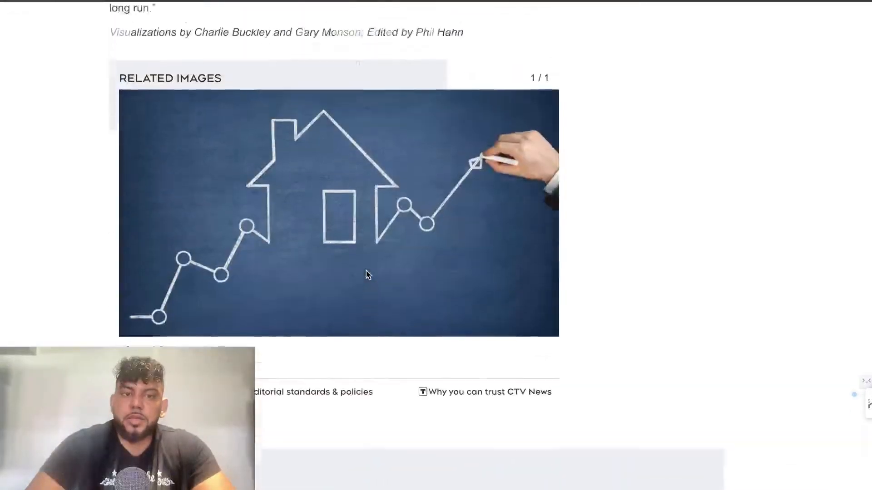
scroll(313, 191, up, 20)
drag(463, 318, 141, 152)
scroll(312, 190, up, 20)
scroll(200, 161, up, 20)
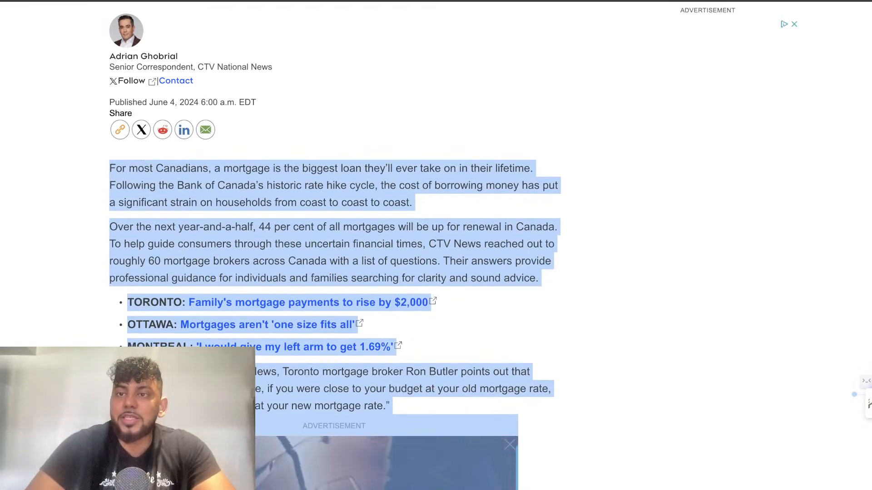
Return to the Workbench and paste the CTV News text below the Global News article in the user message
key(ctrl+Tab)
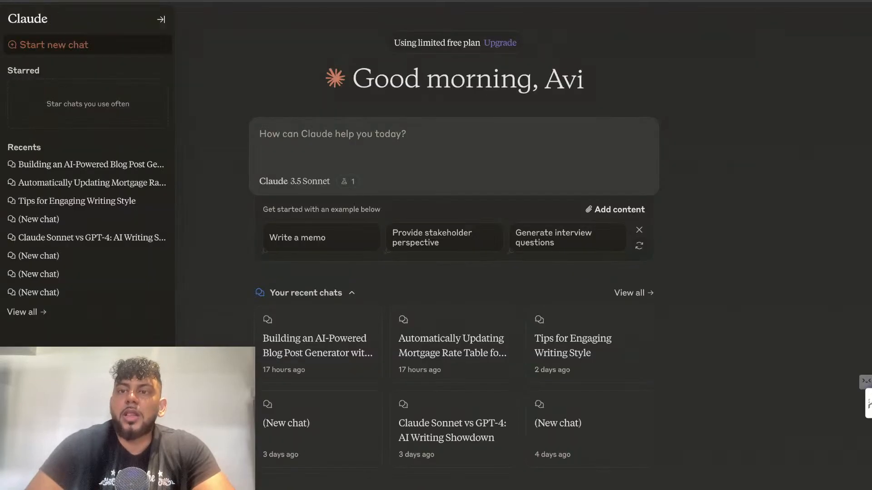
key(ctrl+Tab)
scroll(395, 285, down, 1)
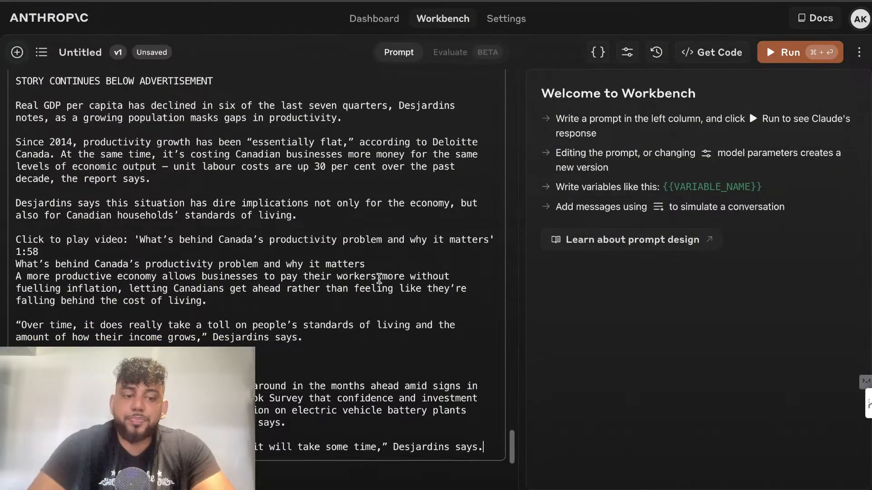
scroll(300, 409, down, 2)
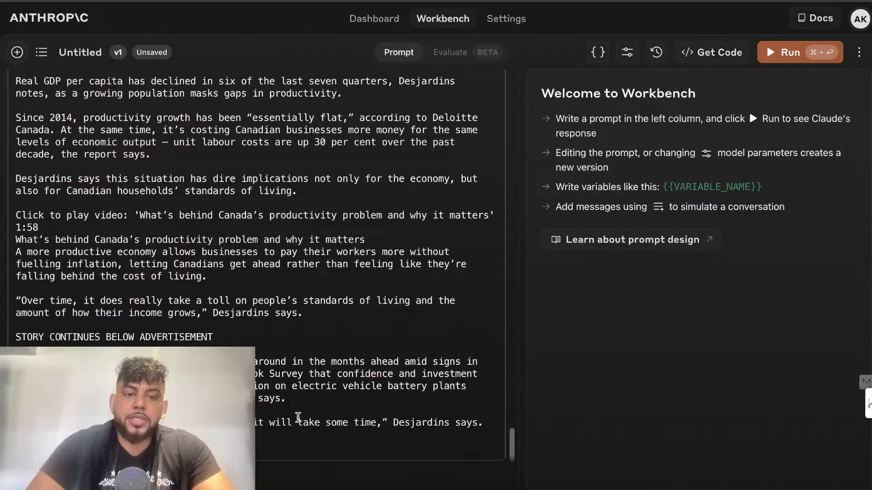
Review the pasted source articles and the SEO and human-writing instructions in the system prompt
scroll(277, 413, up, 20)
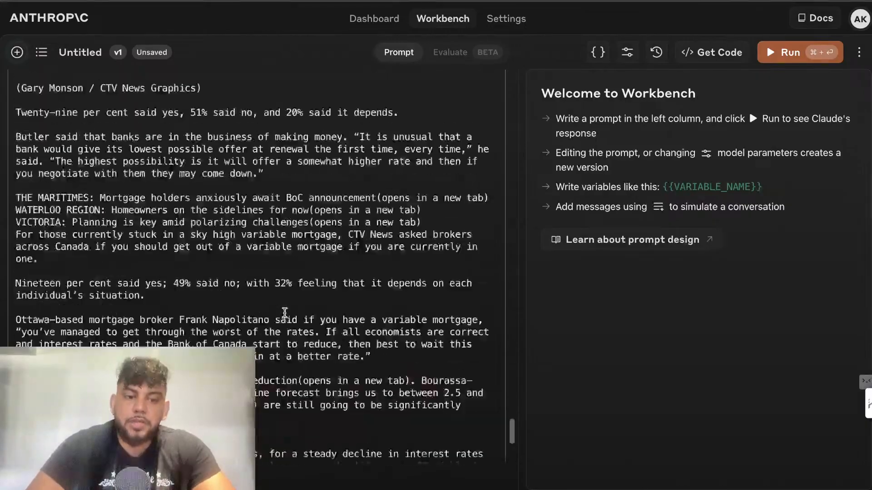
scroll(285, 314, up, 20)
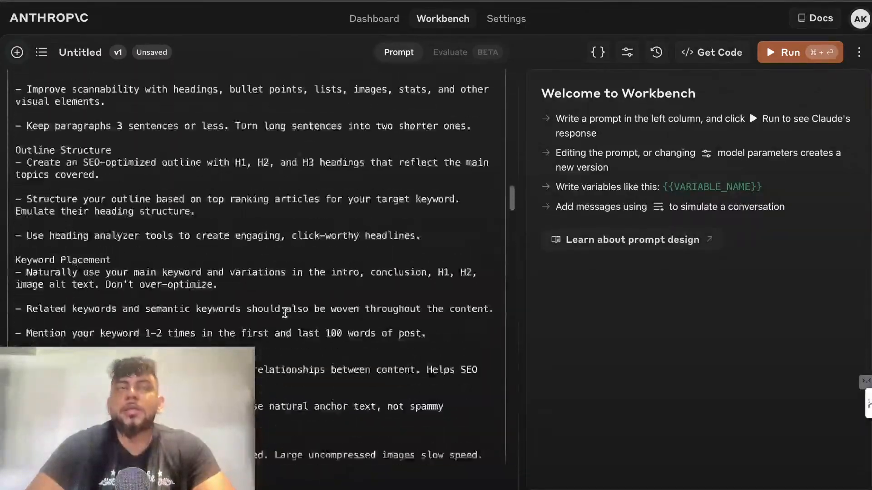
scroll(285, 313, down, 15)
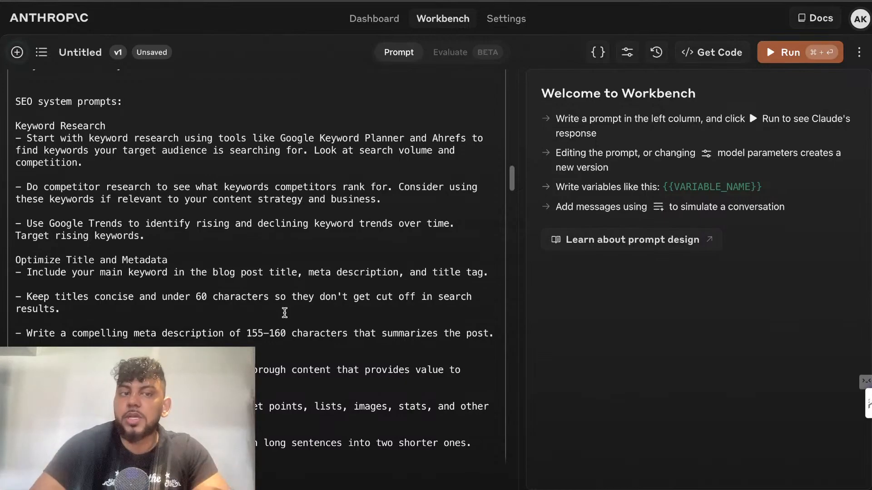
scroll(285, 313, up, 15)
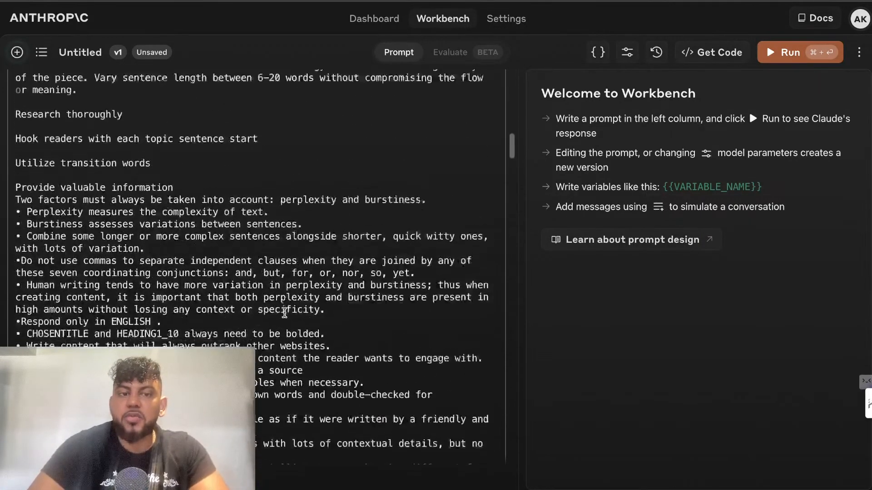
scroll(284, 312, up, 10)
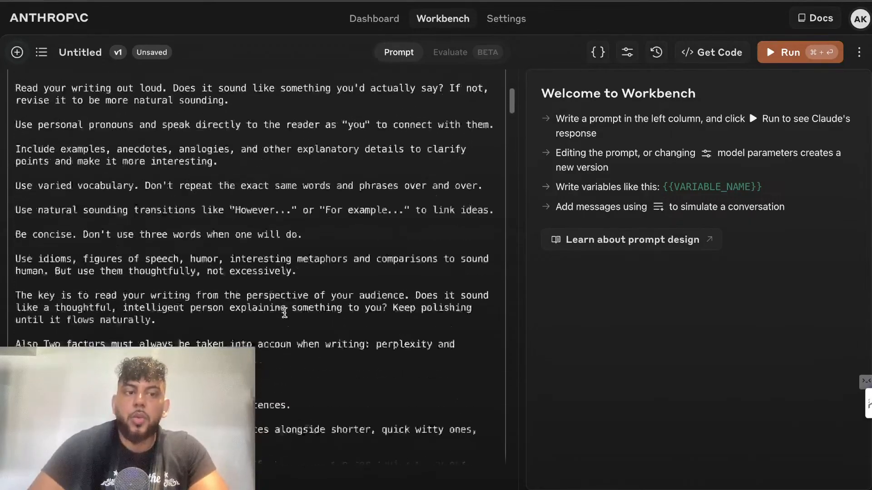
scroll(284, 313, down, 20)
scroll(284, 313, down, 15)
scroll(275, 217, up, 10)
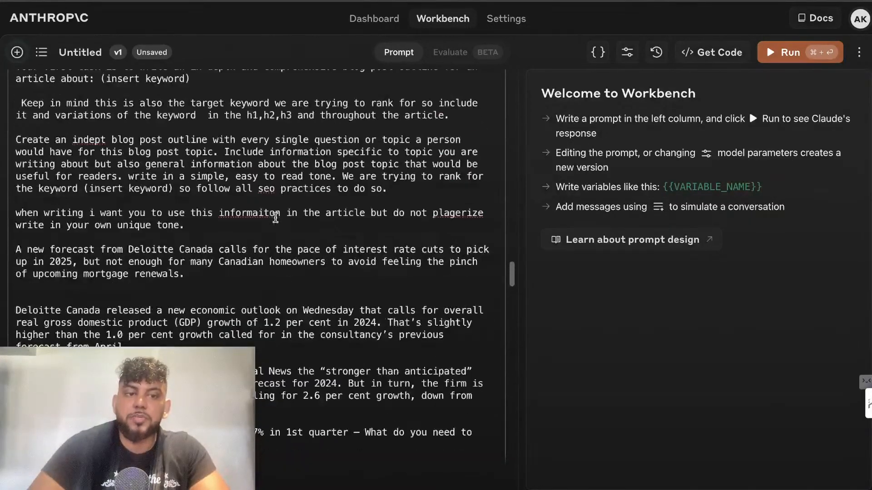
Replace "about: (insert keyword)" in the first task with "using the information provided. create your own unique, catchy and click bait title"
scroll(276, 217, up, 5)
scroll(199, 259, down, 1)
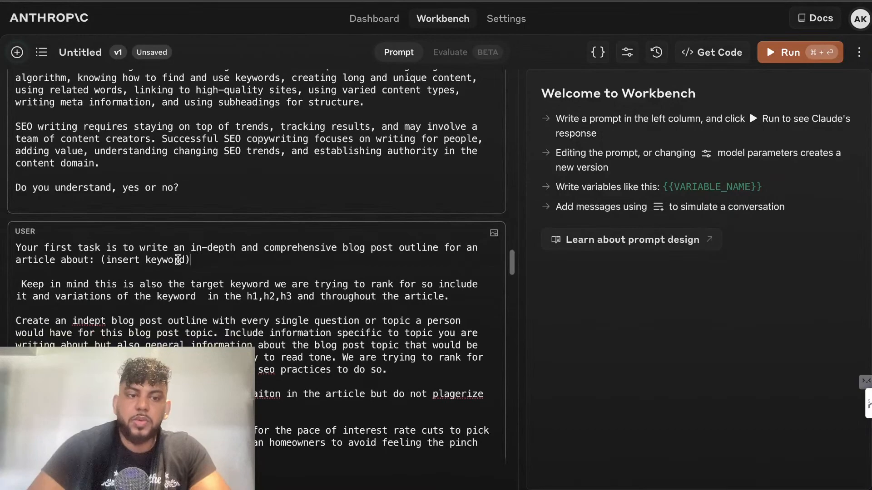
drag(190, 260, 100, 259)
key(BackSpace)
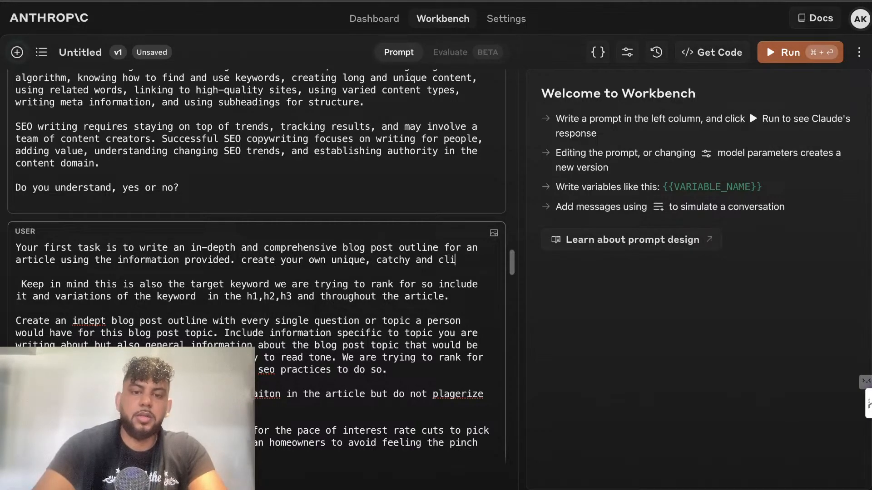
text(ait title)
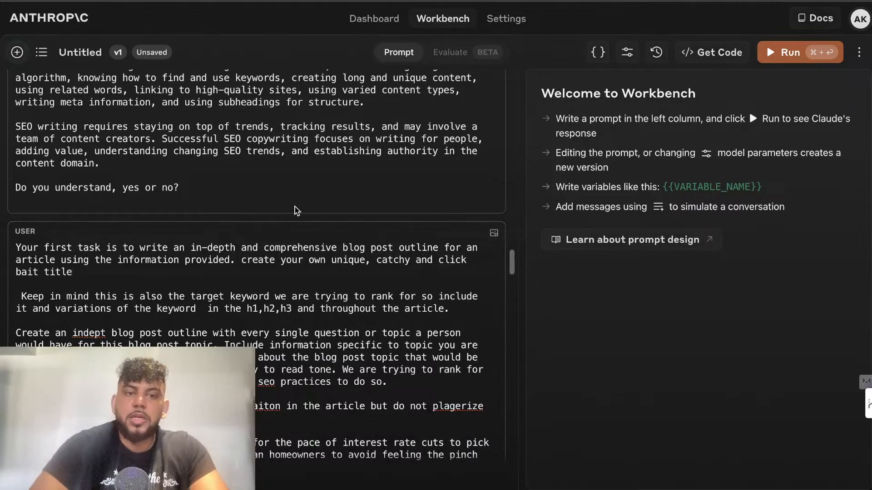
Raise the max tokens to sample in the model parameters to near the upper end of its range
click(627, 52)
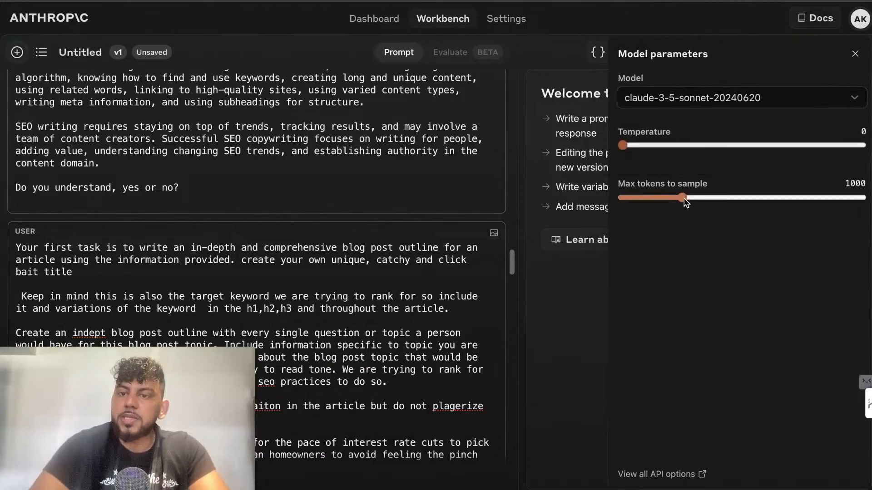
drag(681, 198, 840, 196)
click(855, 53)
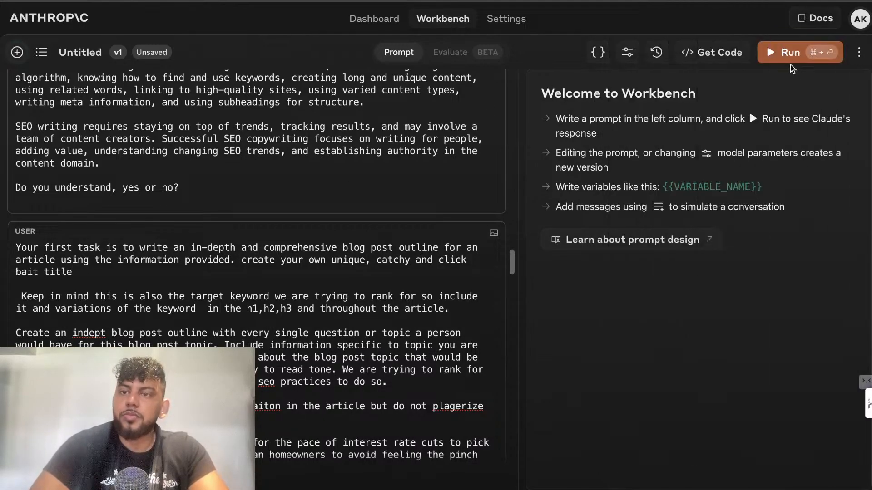
Switch to OBS Studio, move the webcam overlay to the lower-right corner of the scene, and return to the Workbench in Chrome
key(ctrl+Up)
click(341, 14)
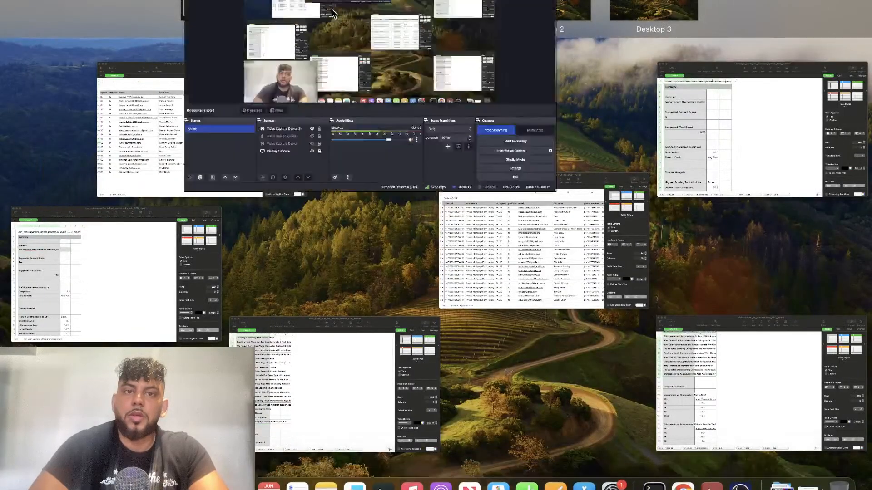
drag(251, 222, 638, 248)
key(ctrl+Up)
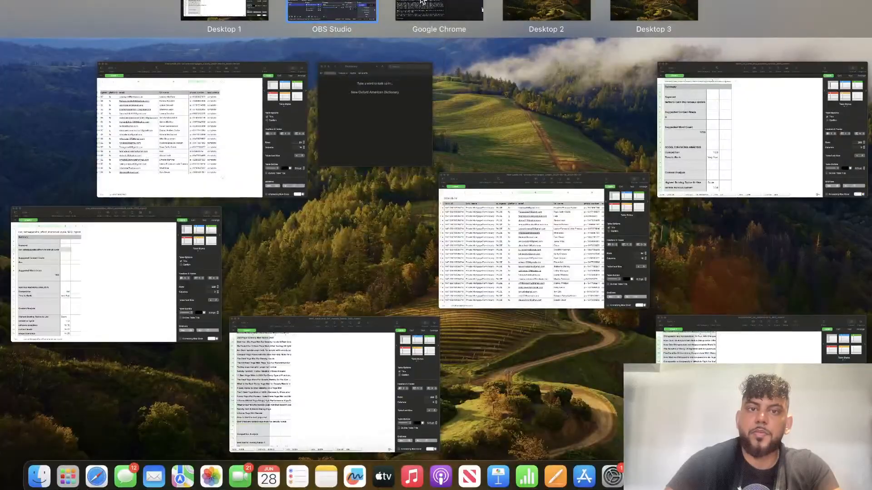
click(445, 13)
scroll(492, 316, down, 20)
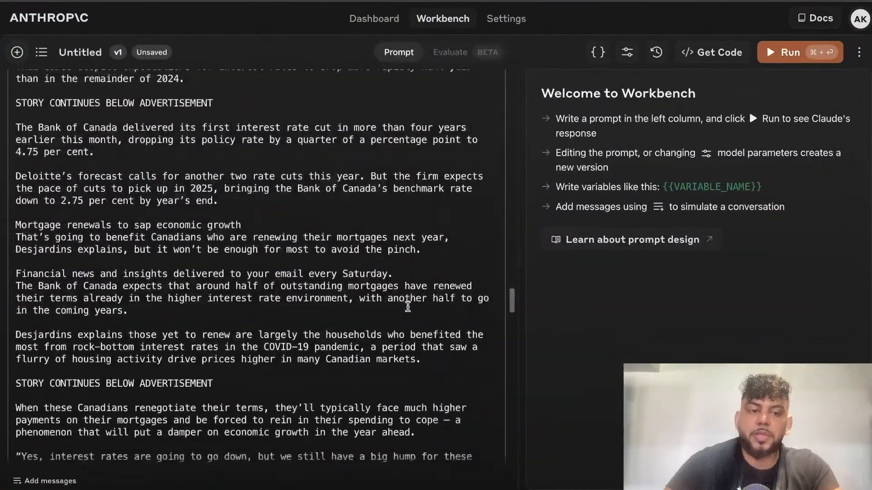
scroll(408, 306, up, 20)
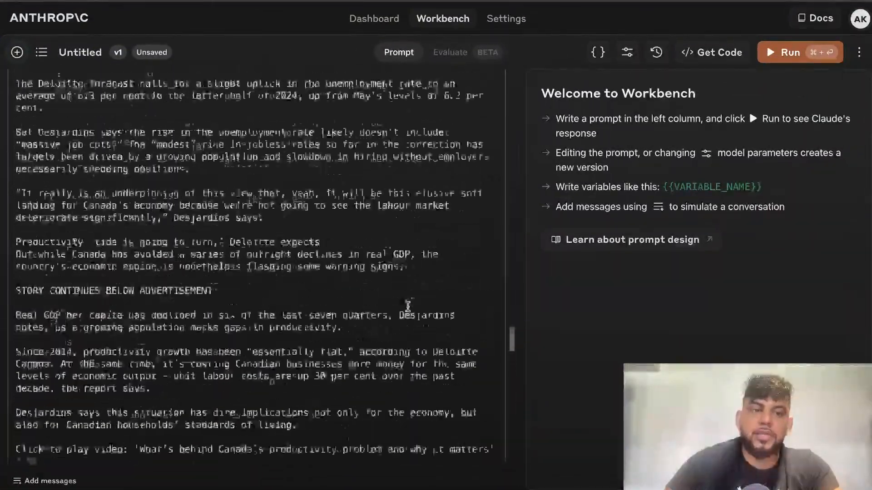
Run the prompt to generate the mortgage blog post outline and read through the response
scroll(408, 307, down, 5)
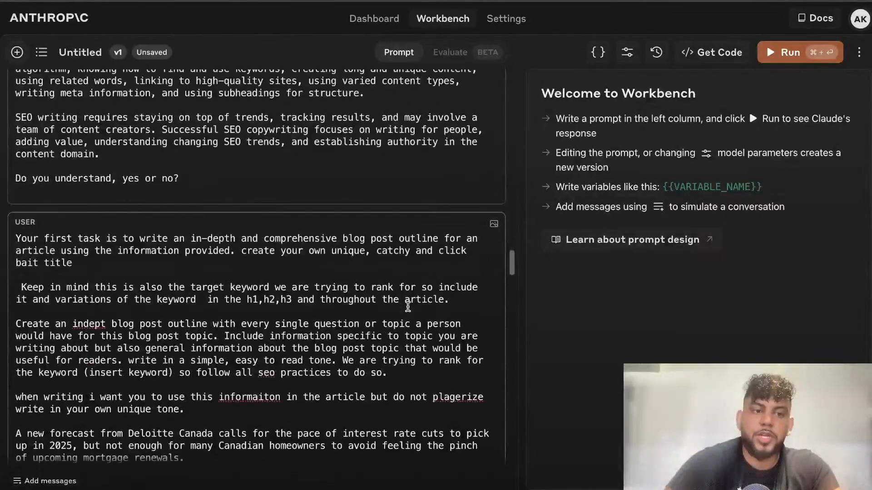
scroll(178, 252, down, 1)
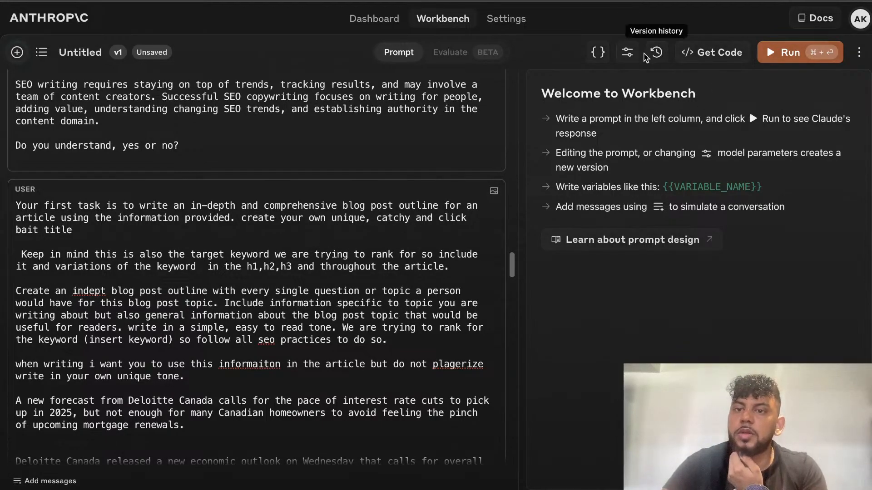
click(628, 53)
click(855, 54)
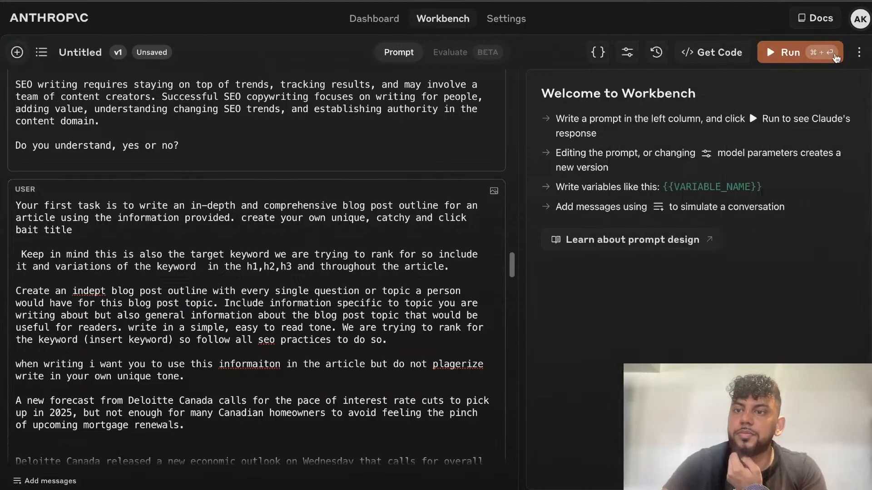
click(808, 53)
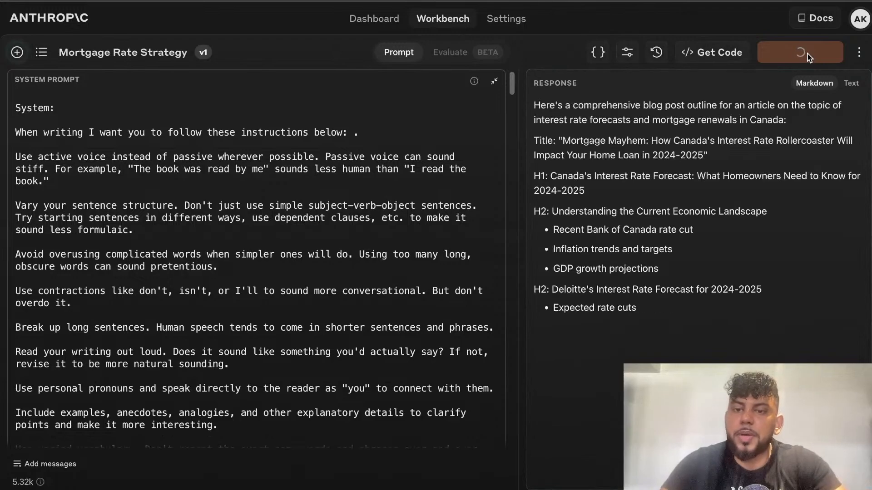
scroll(639, 309, down, 1)
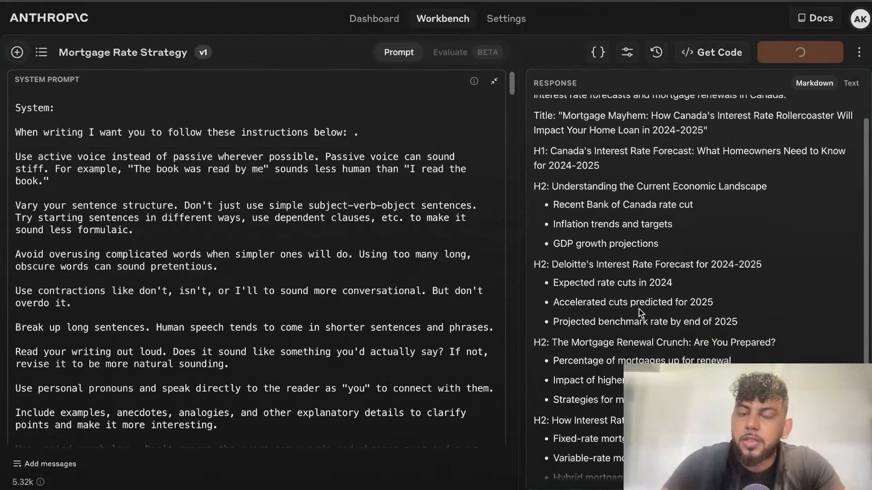
scroll(639, 309, down, 4)
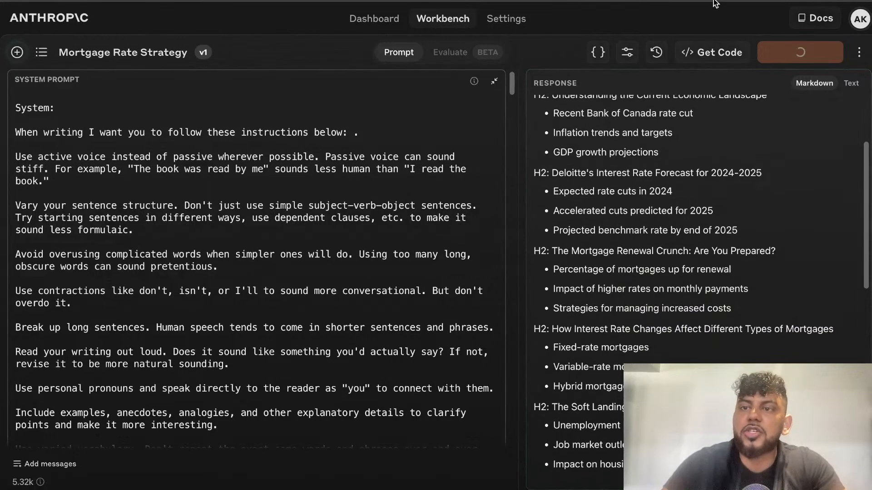
Open the Ahrefs website in a new browser tab and sign in to reach the dashboard
right_click(653, 1)
click(705, 42)
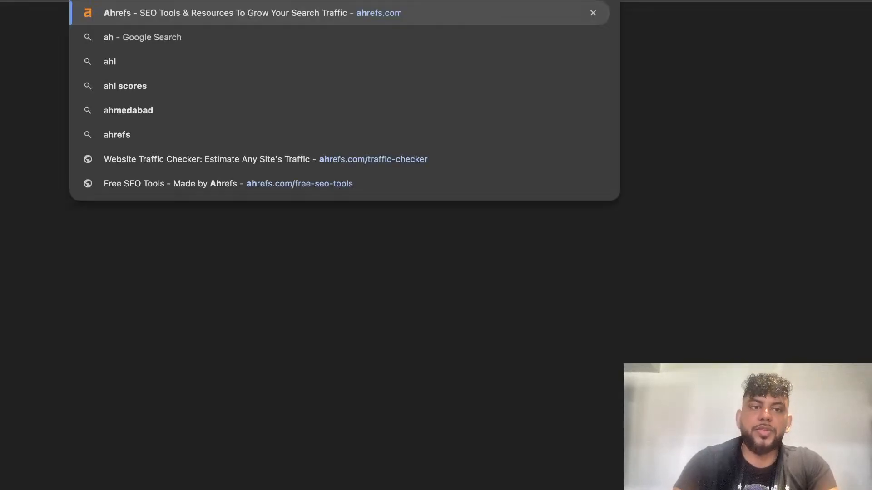
key(Return)
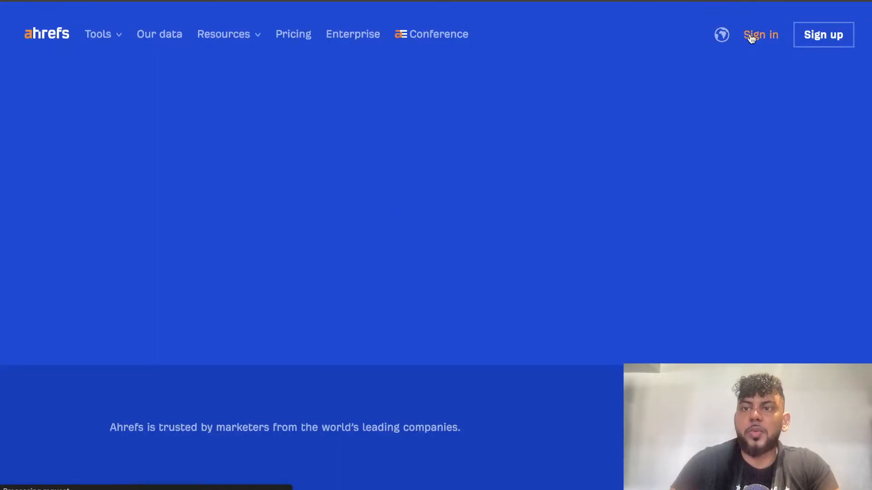
click(751, 36)
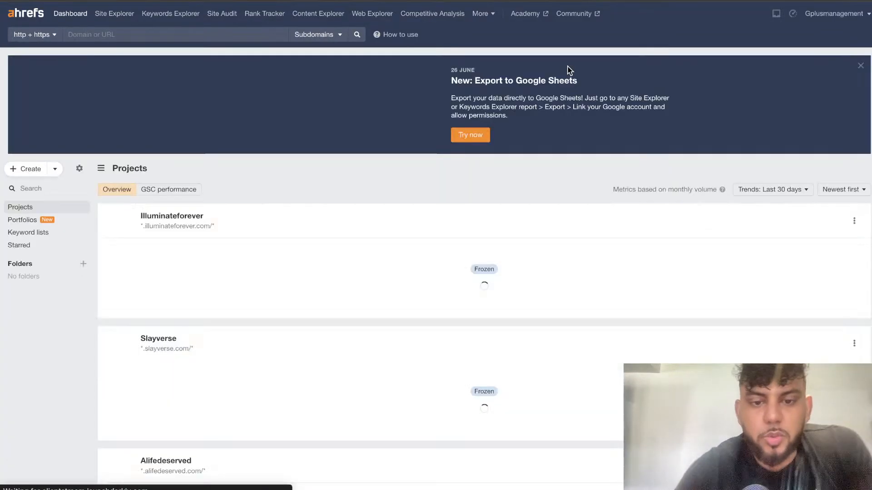
click(167, 34)
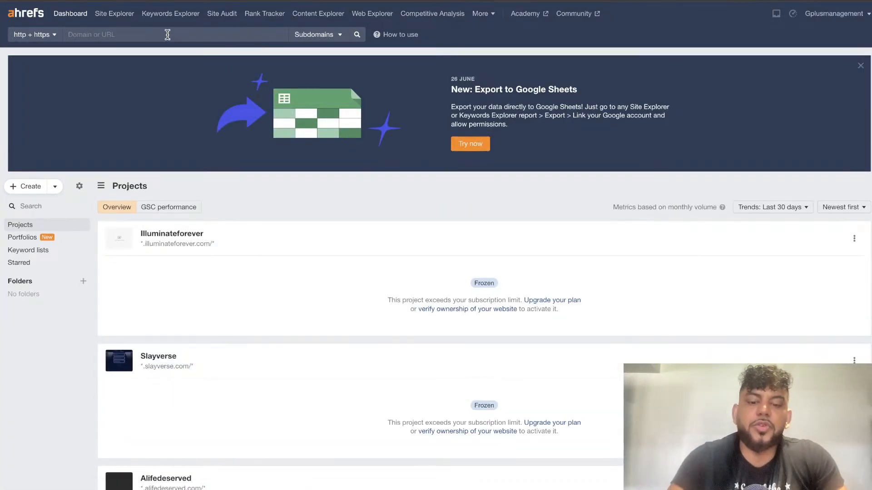
text(mort)
key(BackSpace)
key(BackSpace)
key(BackSpace)
key(BackSpace)
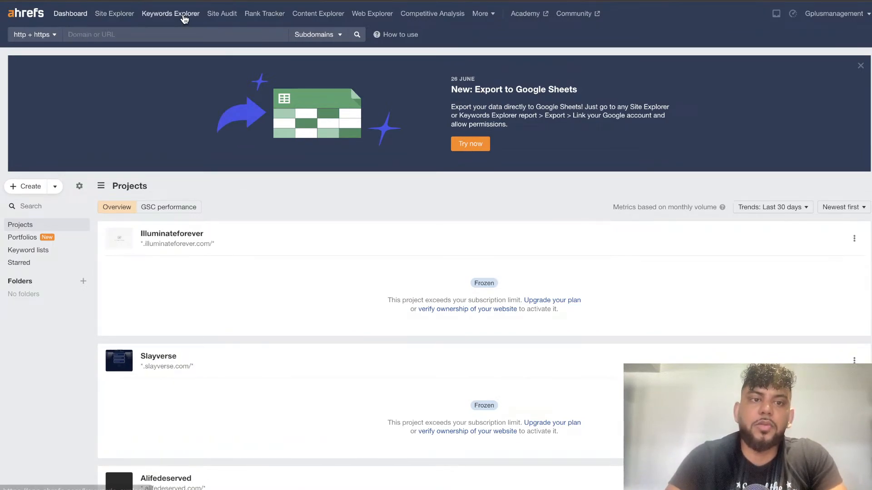
Search Keywords Explorer for "mortgages" with the country set to Canada
click(182, 14)
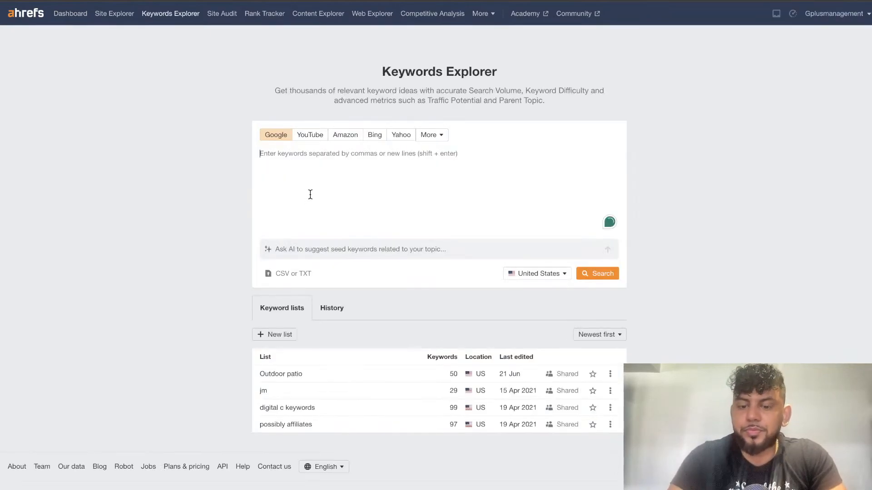
text(mortgages)
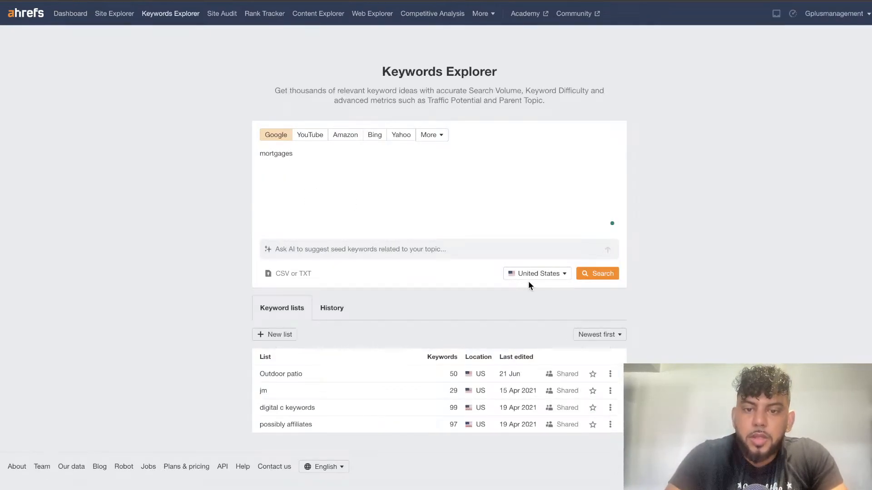
click(530, 275)
text(cana)
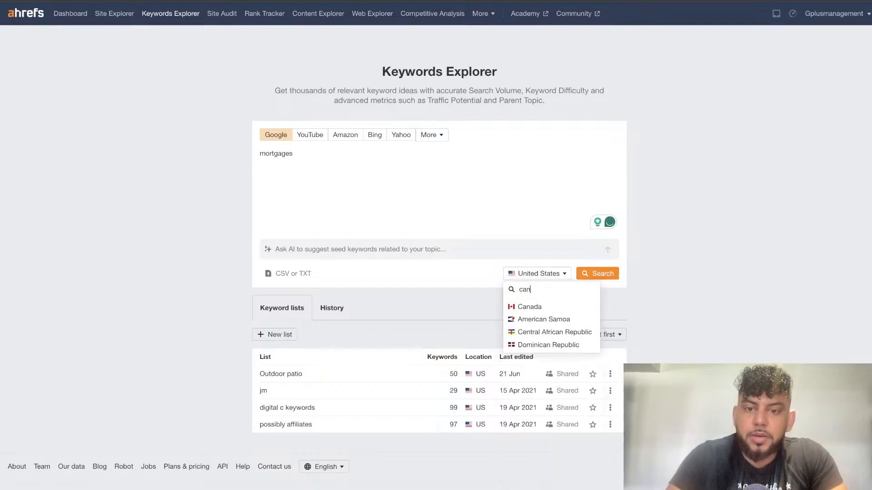
click(535, 306)
click(596, 274)
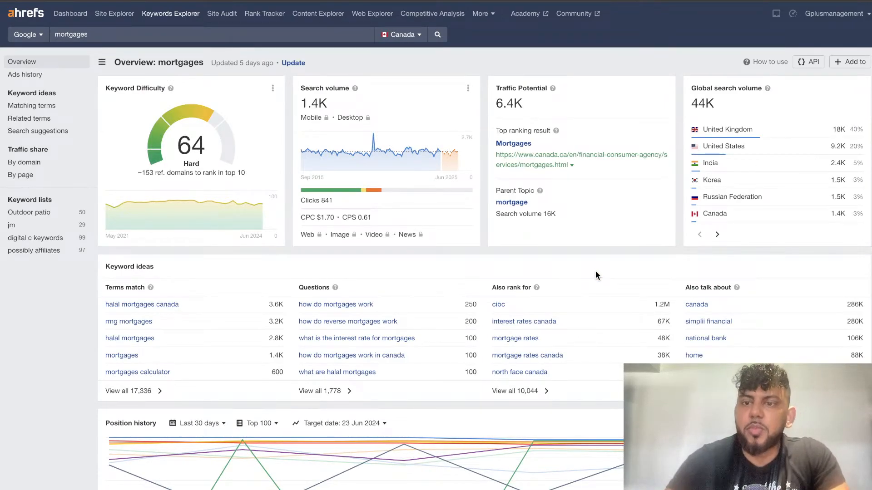
Open the matching terms for mortgages and view the "rmg mortgages" parent topic overview in a new tab
click(43, 109)
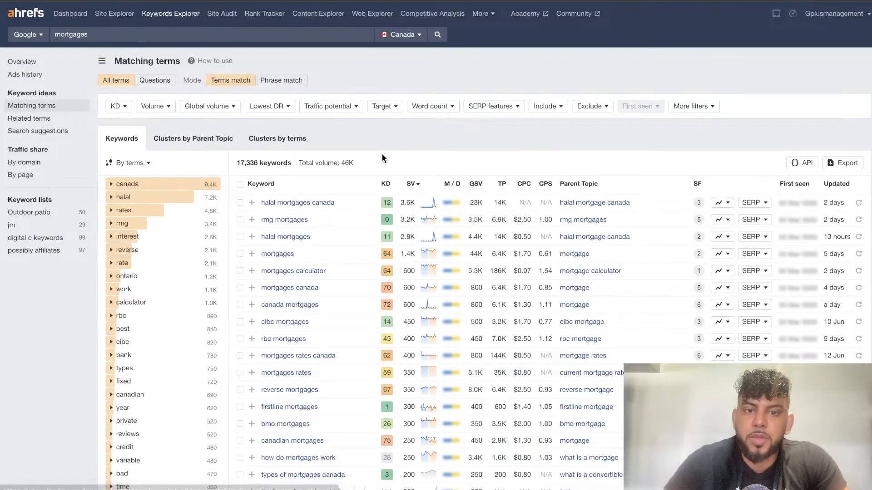
scroll(381, 154, down, 2)
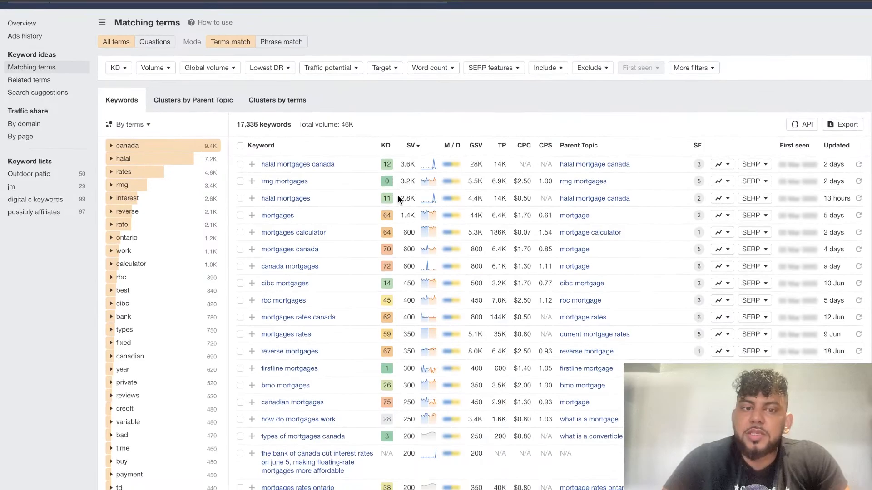
scroll(398, 197, down, 1)
scroll(487, 192, down, 1)
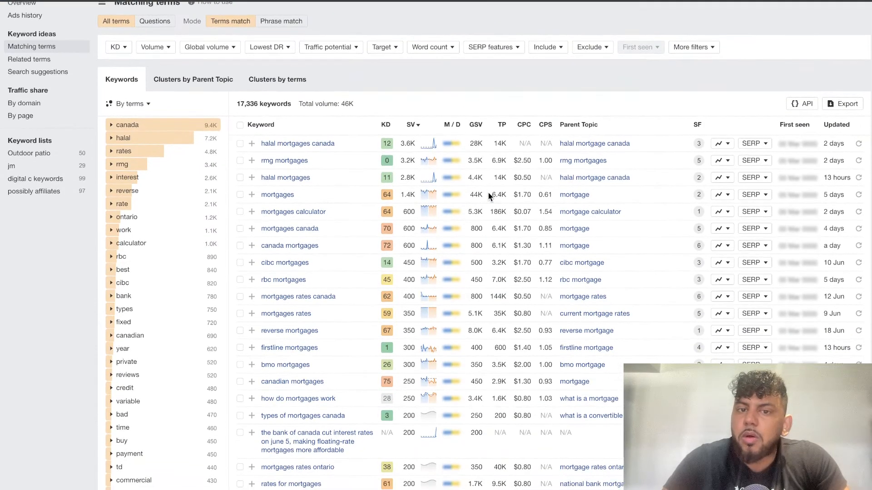
right_click(581, 162)
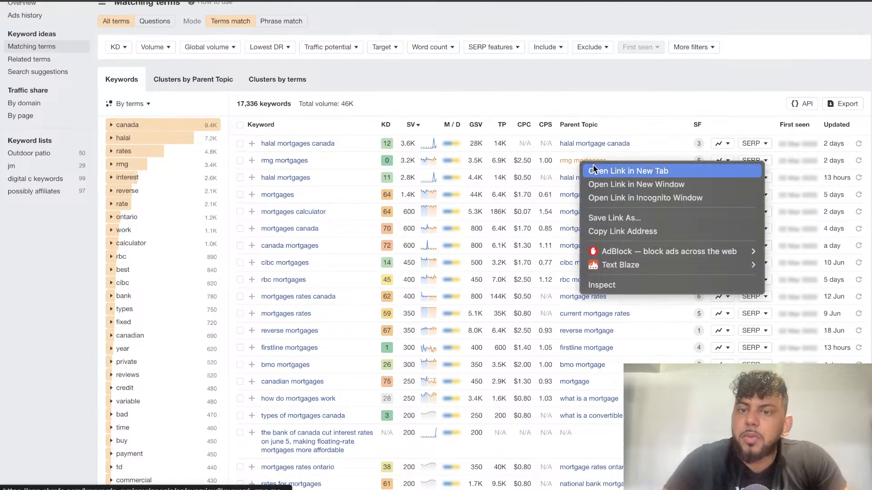
click(598, 171)
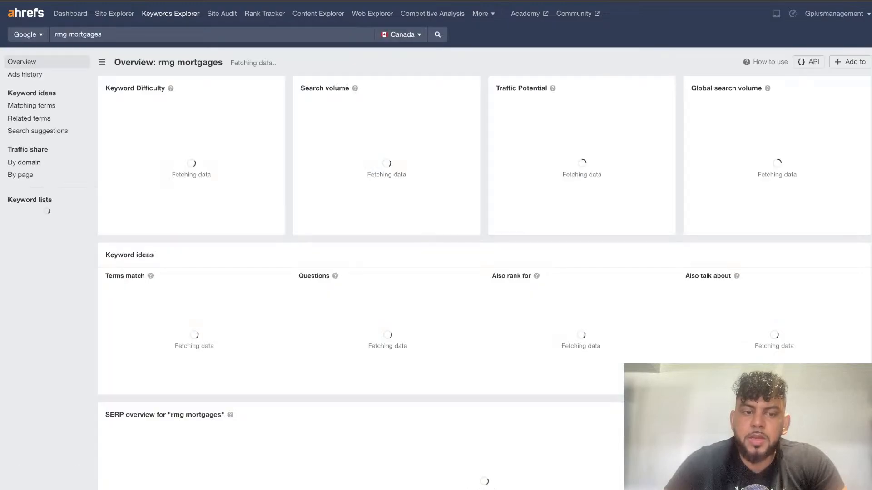
scroll(637, 121, down, 8)
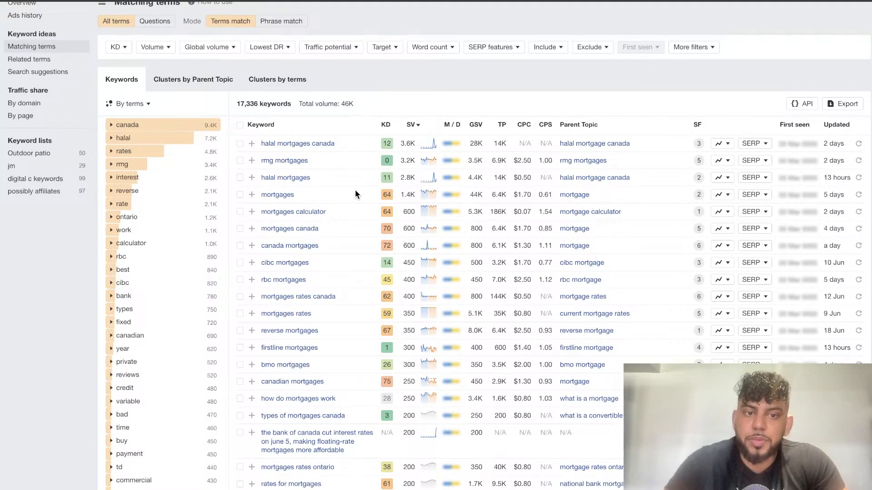
Examine the matching terms list, comparing keyword difficulty and search volume to find a keyword to target
scroll(355, 190, down, 1)
scroll(343, 254, down, 4)
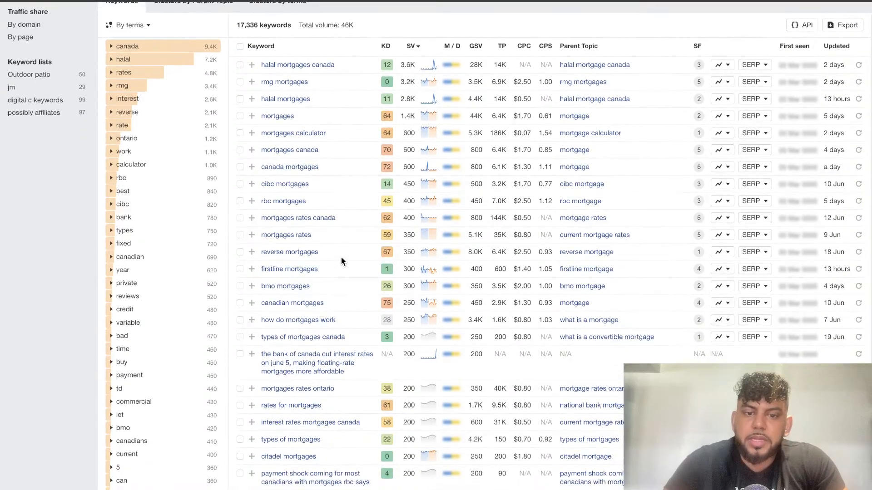
scroll(342, 260, down, 2)
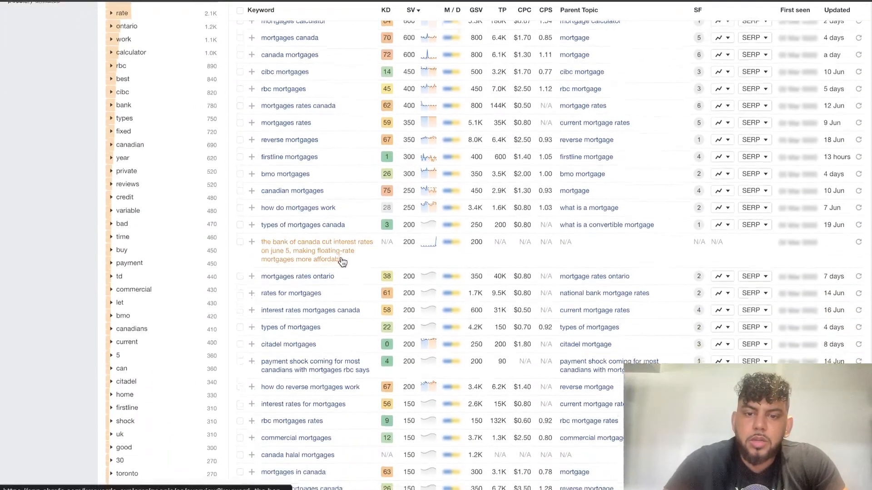
scroll(349, 335, down, 1)
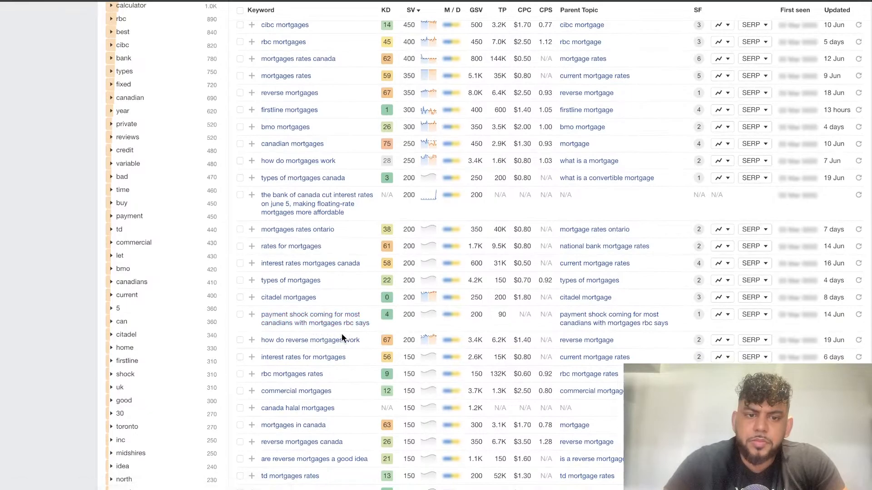
scroll(341, 333, down, 1)
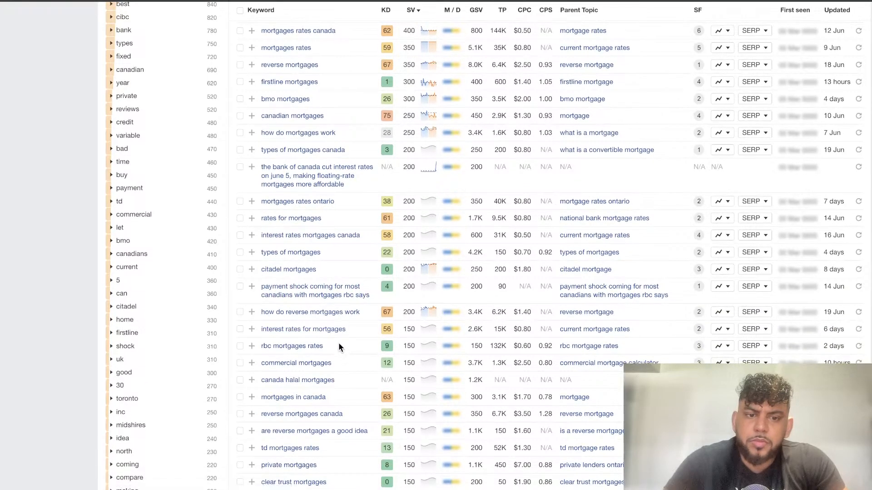
scroll(339, 343, down, 2)
scroll(339, 347, down, 1)
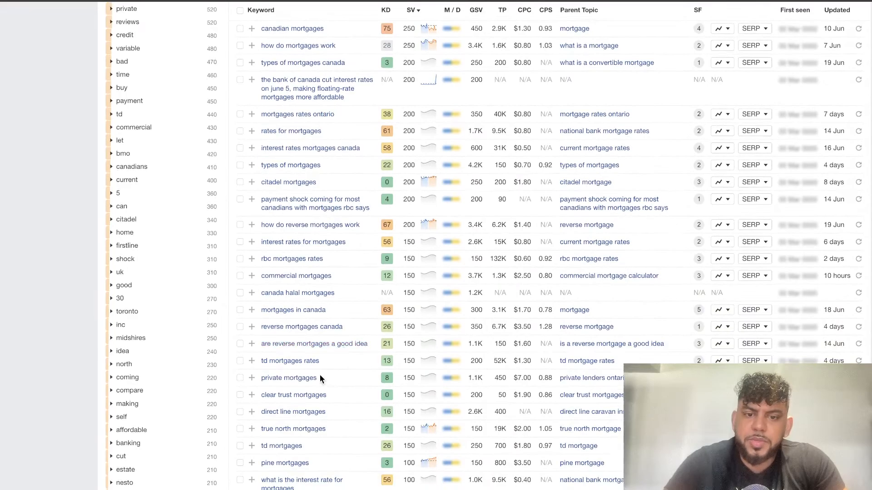
scroll(318, 378, down, 1)
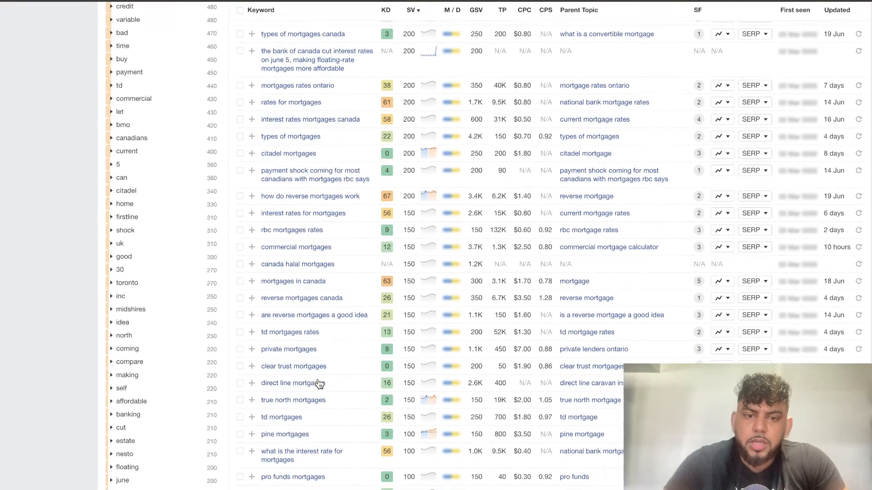
scroll(311, 405, down, 2)
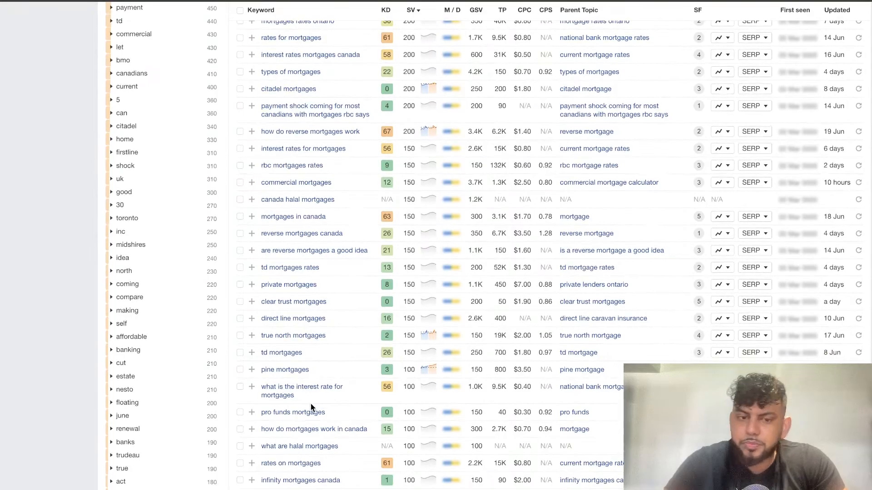
scroll(310, 407, down, 2)
scroll(319, 416, down, 2)
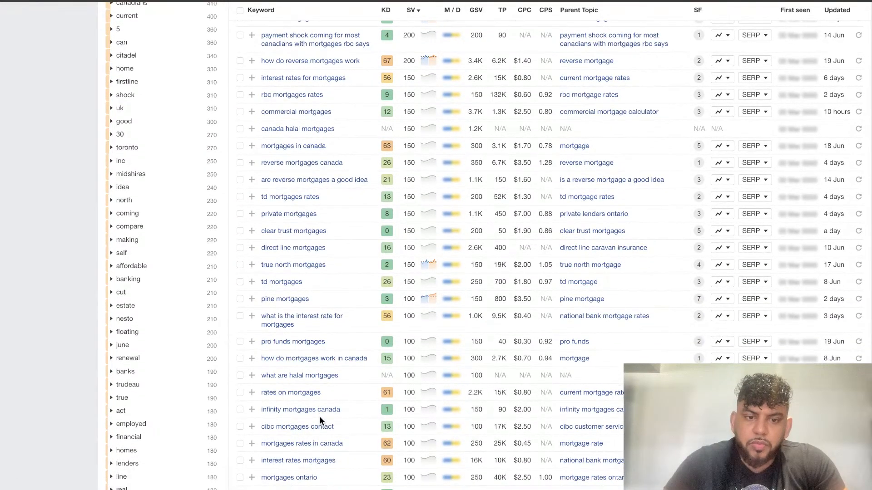
scroll(319, 416, up, 2)
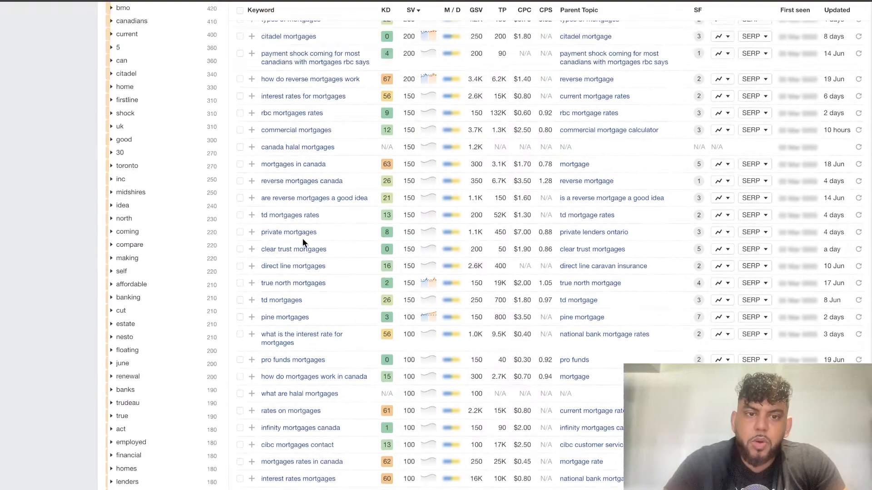
Copy the keyword "private mortgages" from the list and paste it into the user message of a blank Workbench prompt
right_click(292, 233)
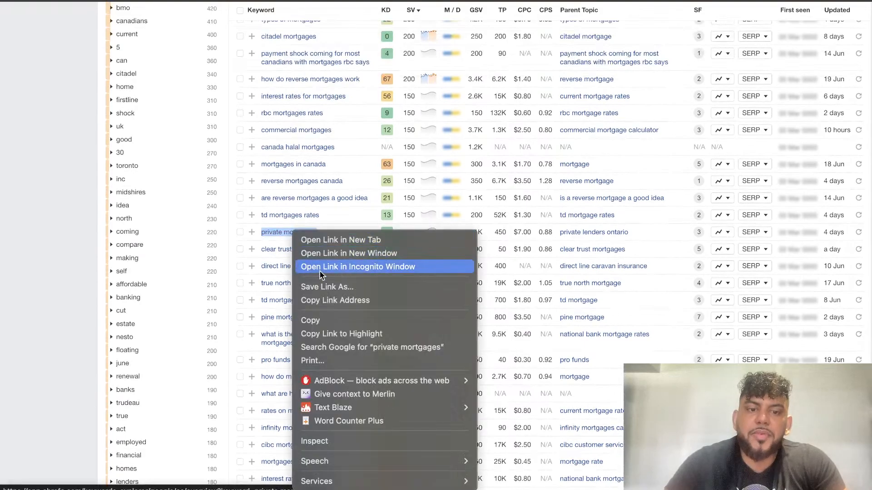
click(309, 321)
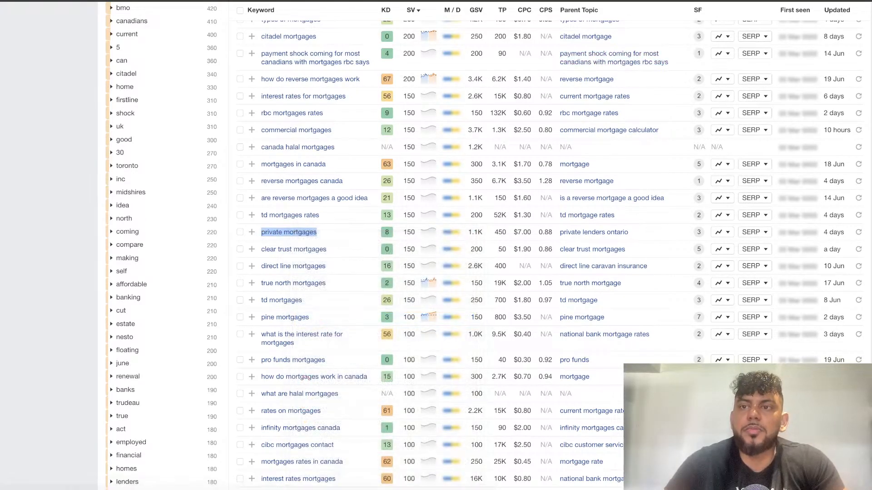
key(super+t)
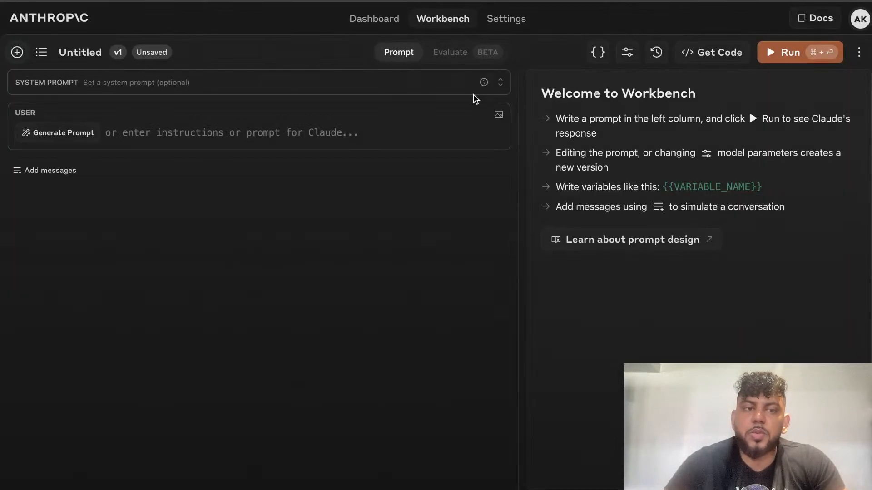
click(186, 134)
key(super+v)
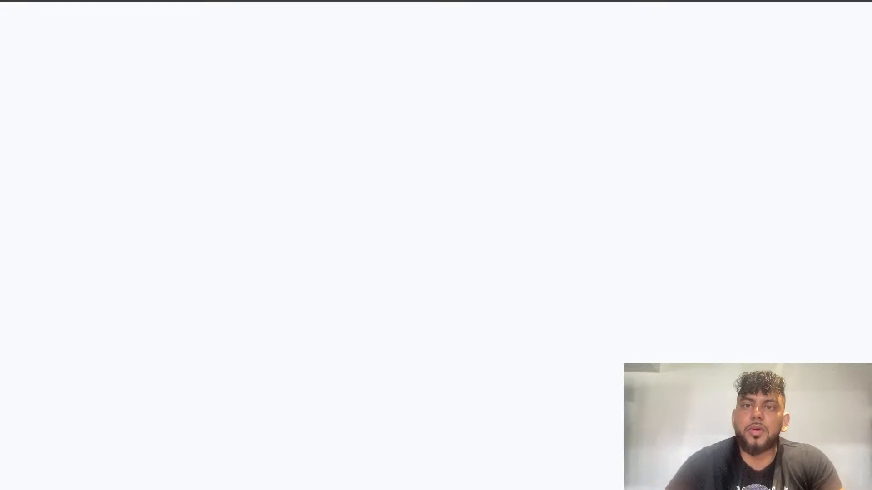
Copy the SEO + LOW AI system prompt from the SEO Prompts Jan 2024 document and paste it into the Workbench system prompt
scroll(371, 224, up, 3)
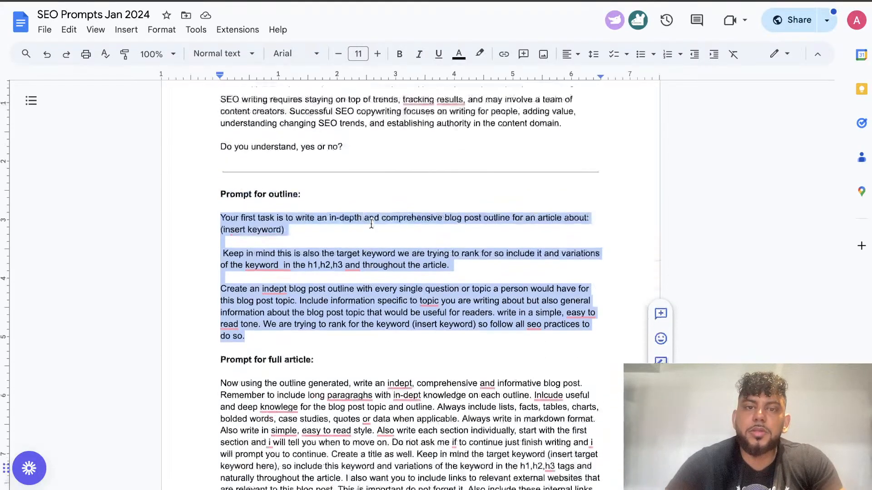
scroll(371, 224, down, 4)
scroll(371, 224, up, 3)
scroll(371, 224, up, 2)
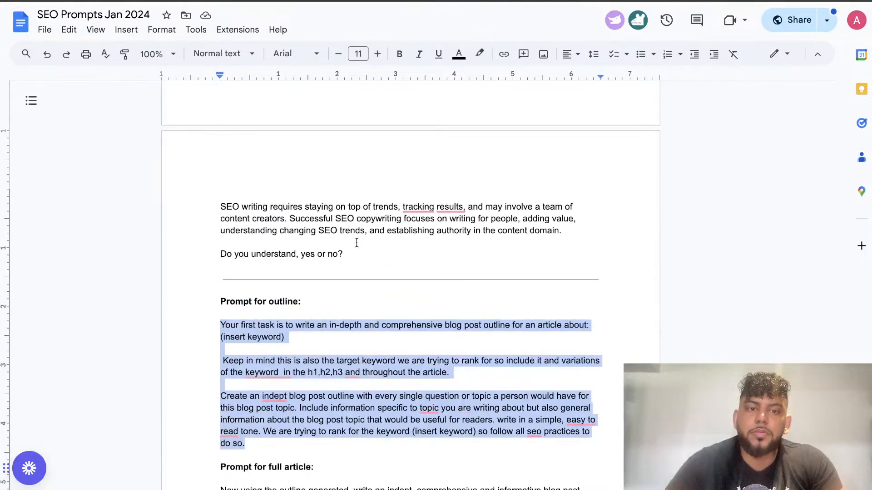
drag(353, 251, 212, 298)
scroll(331, 215, up, 10)
scroll(331, 226, up, 15)
scroll(332, 242, up, 20)
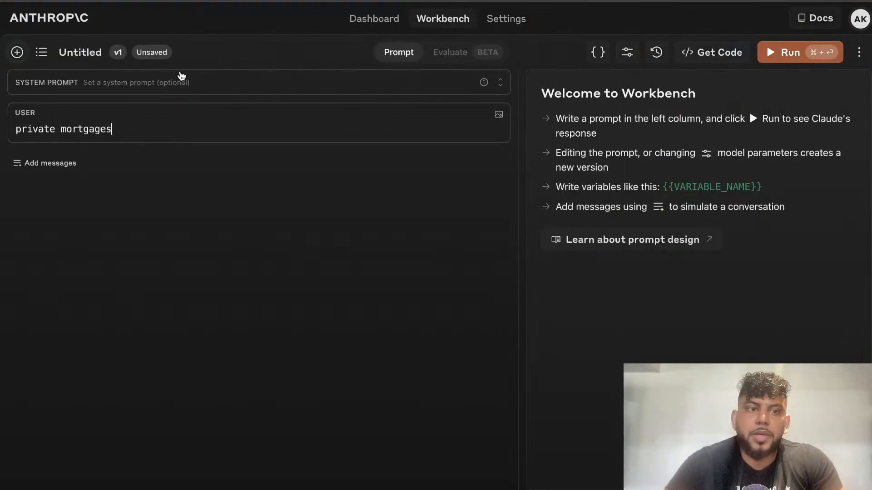
click(160, 84)
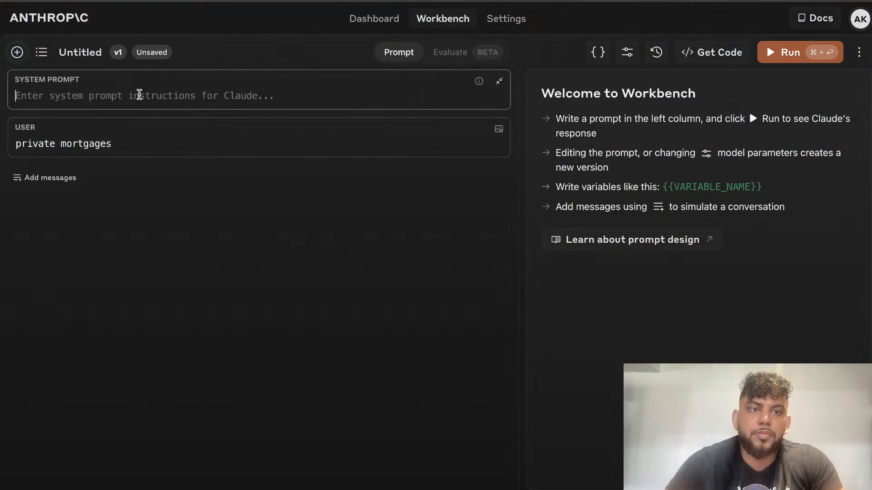
key(super+v)
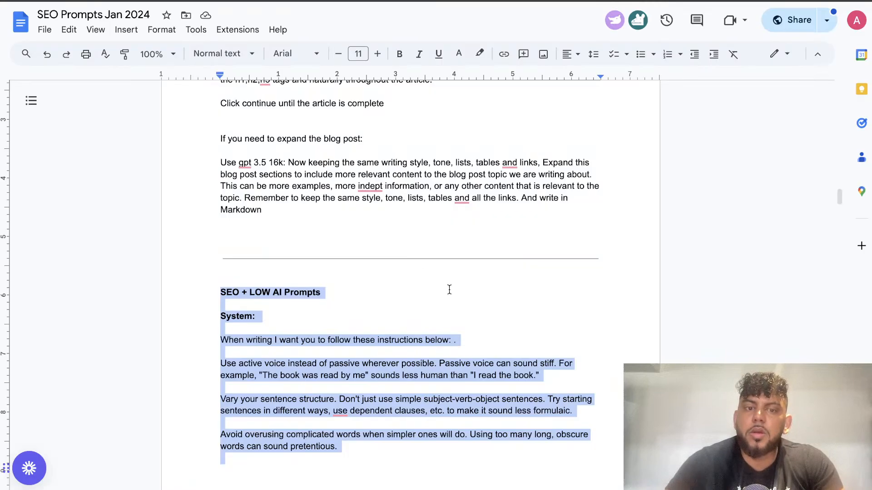
Copy the outline prompt from the SEO Prompts document and paste it before the keyword in the Workbench user message
scroll(449, 373, down, 20)
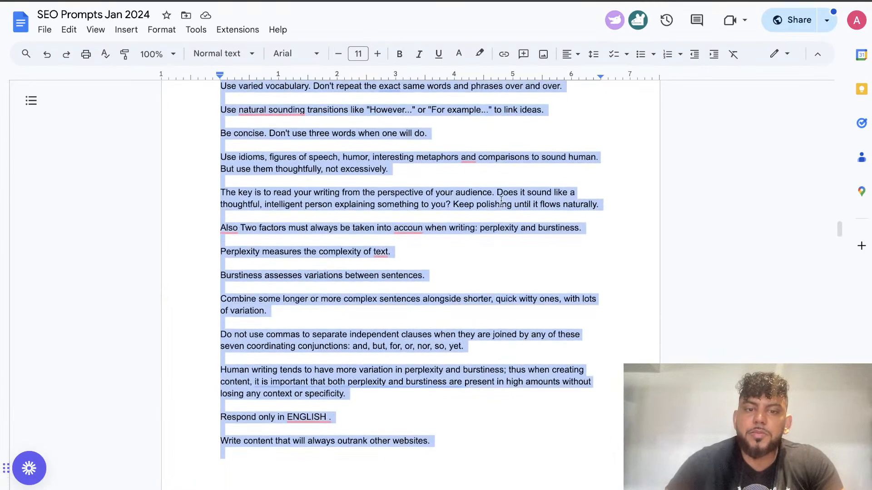
scroll(475, 328, down, 20)
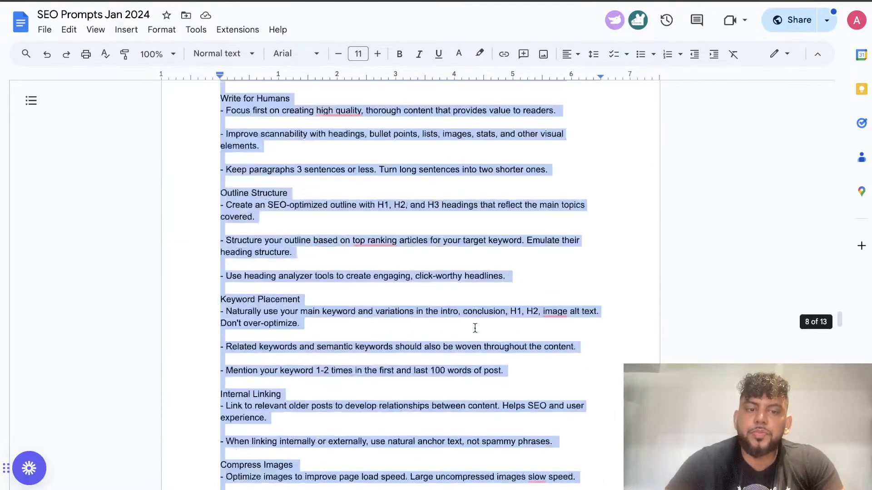
scroll(474, 328, down, 5)
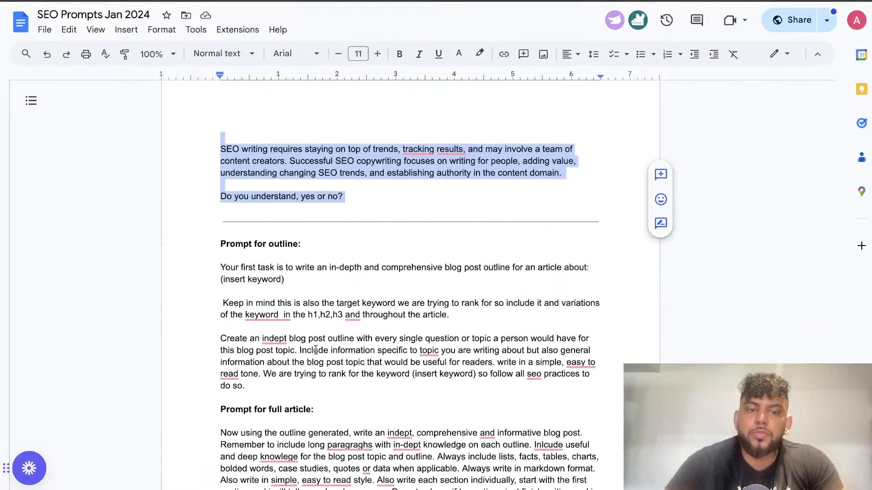
drag(255, 393, 213, 260)
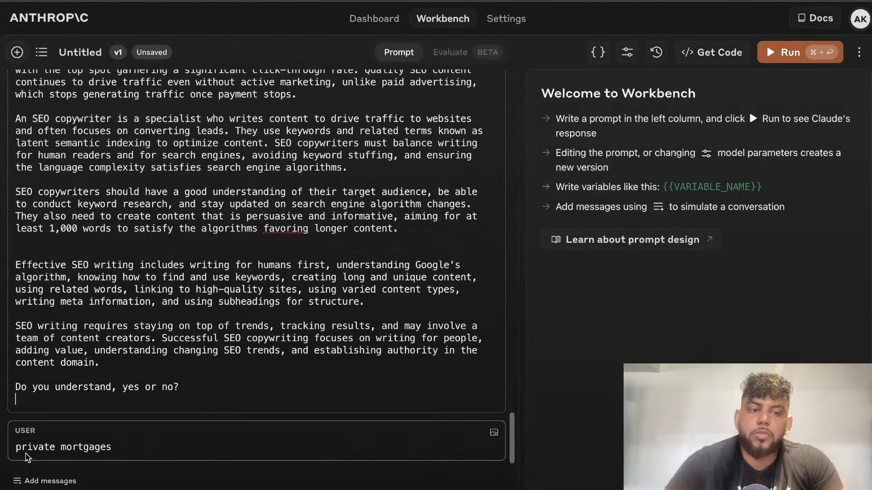
key(super+v)
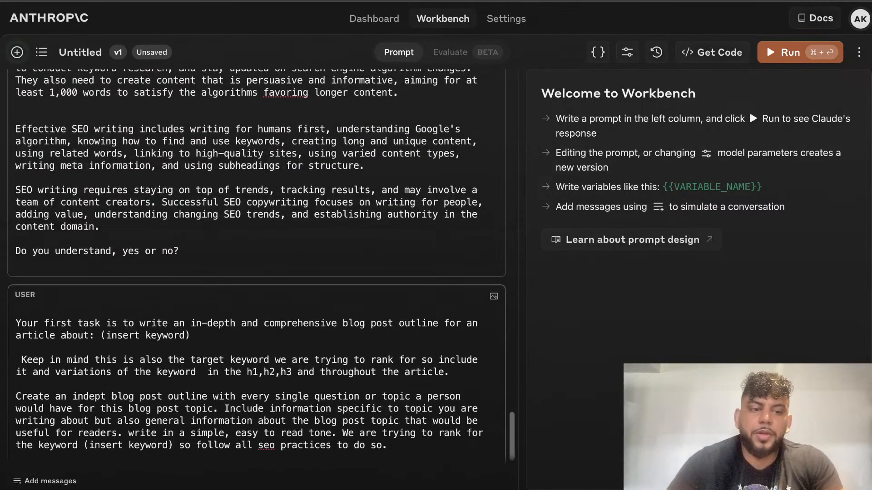
Move "private mortgages" from the end of the user message into the first (insert keyword) placeholder
scroll(257, 408, down, 1)
drag(111, 448, 11, 453)
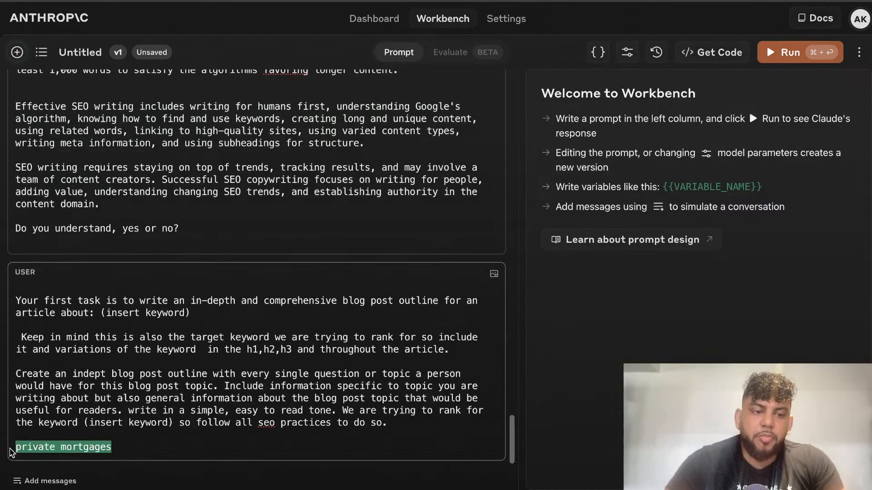
key(super+x)
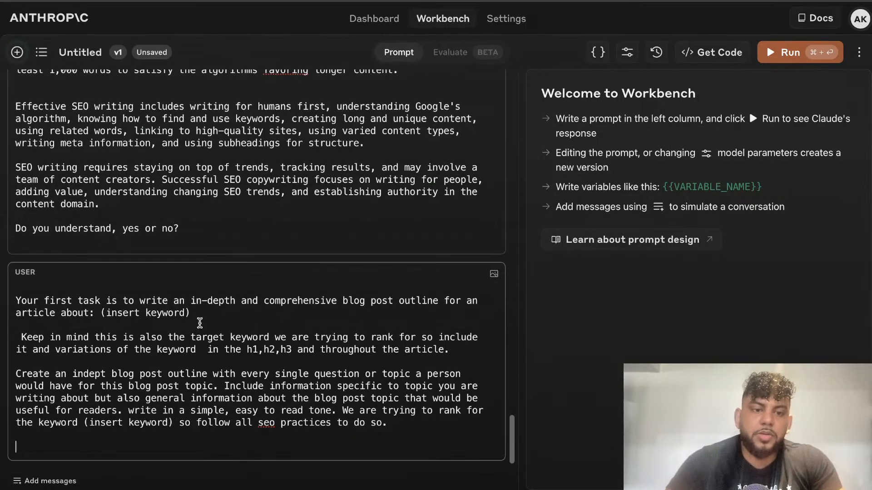
drag(190, 313, 102, 316)
key(super+v)
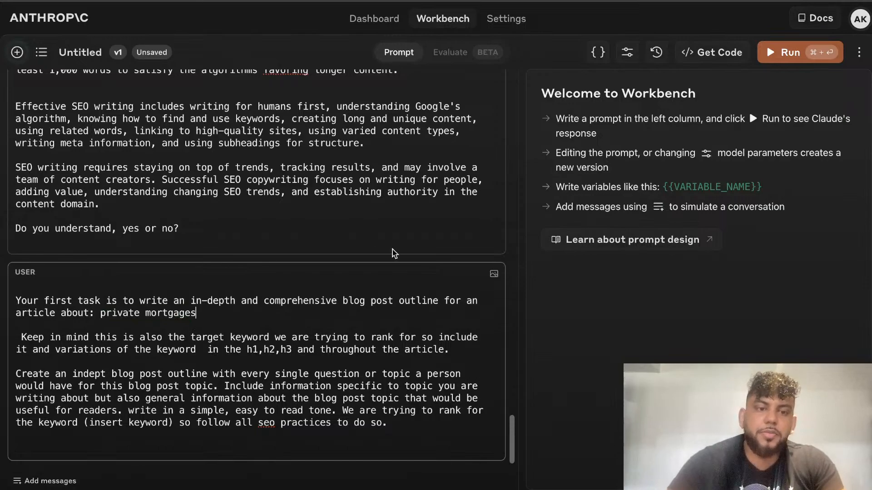
Raise the max tokens to sample to the maximum and run the private mortgages outline prompt
click(627, 53)
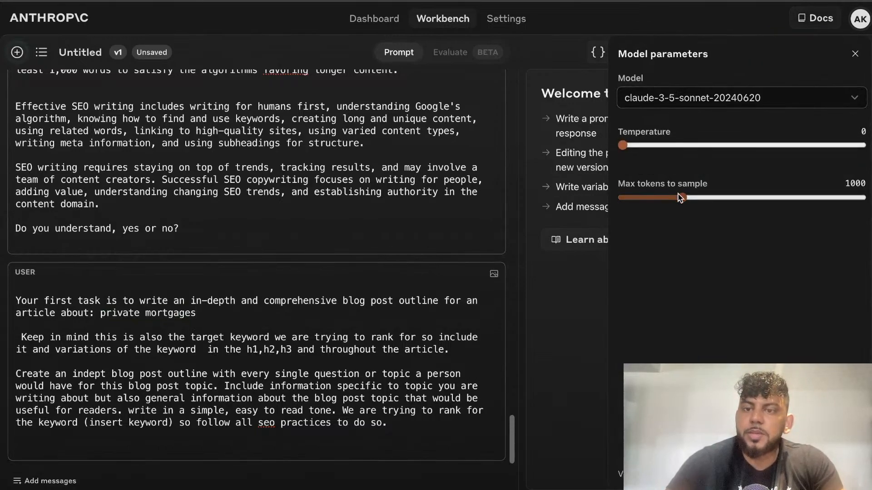
drag(682, 197, 861, 198)
click(855, 54)
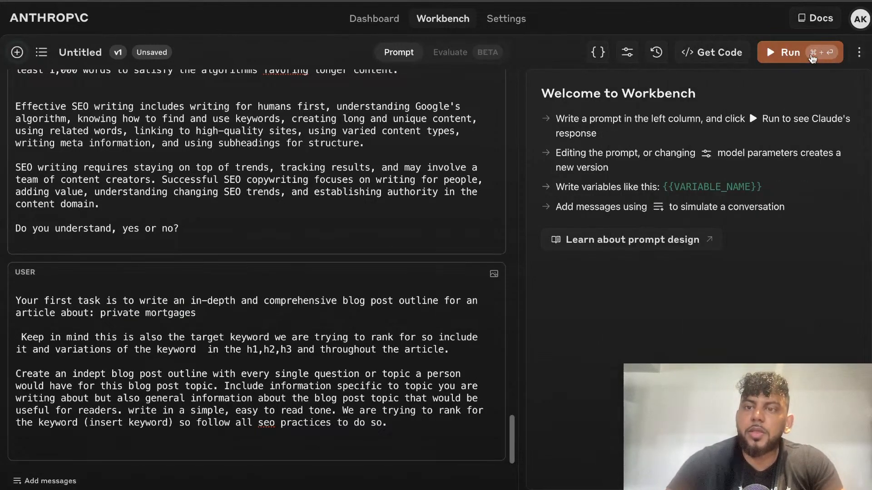
click(842, 52)
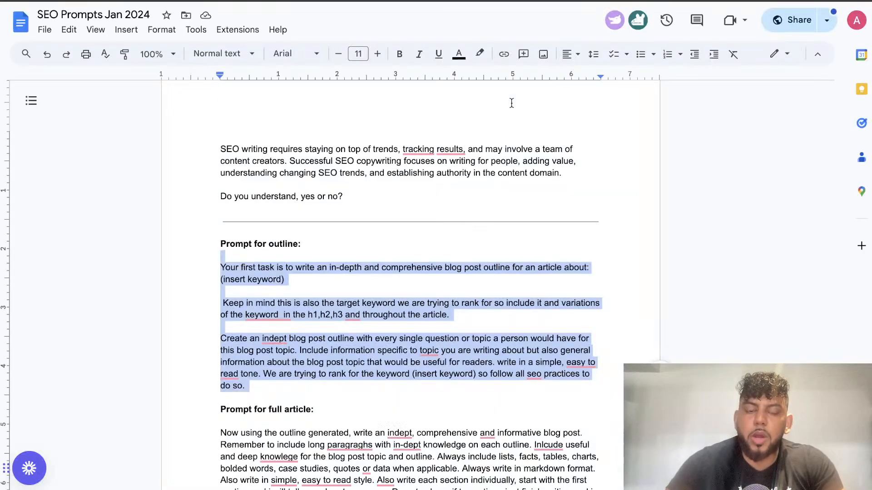
Add the Mortgage Rate Strategy outline to the conversation and paste the SEO Prompts document's full-article prompt as the new user message
scroll(388, 347, down, 4)
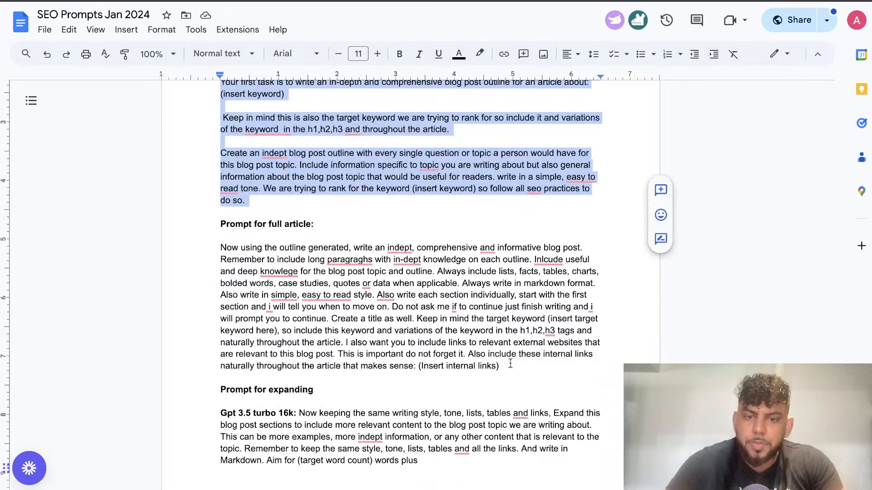
drag(510, 364, 179, 237)
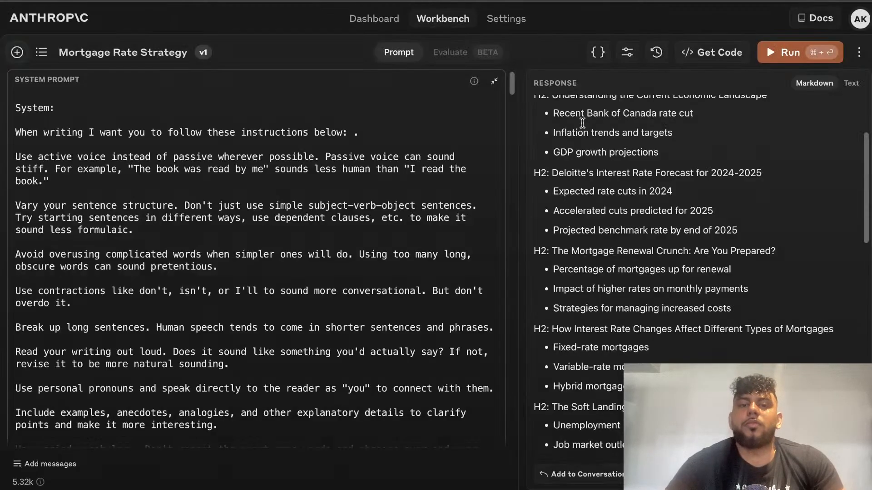
scroll(630, 288, down, 10)
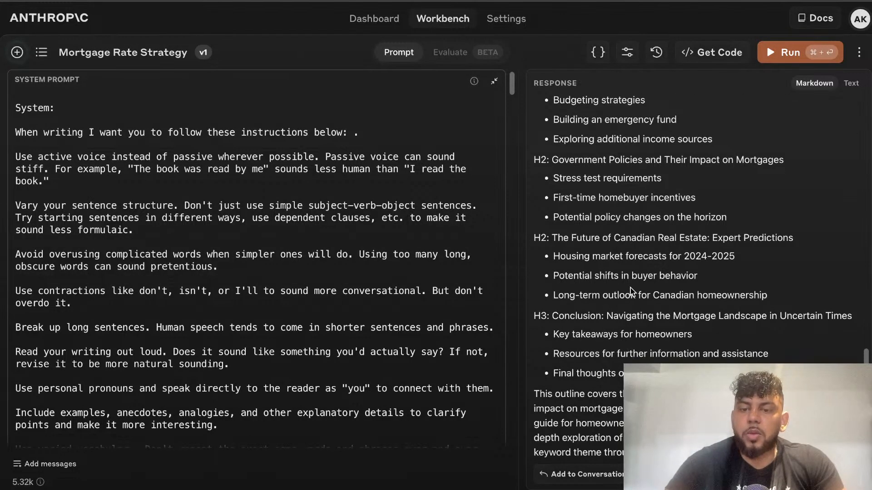
scroll(631, 288, up, 7)
scroll(631, 291, up, 5)
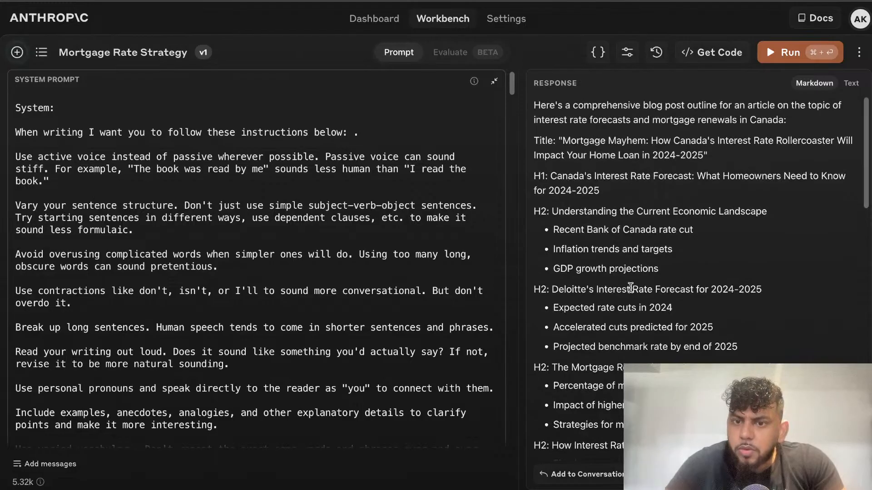
scroll(630, 288, down, 10)
click(586, 474)
scroll(465, 346, down, 15)
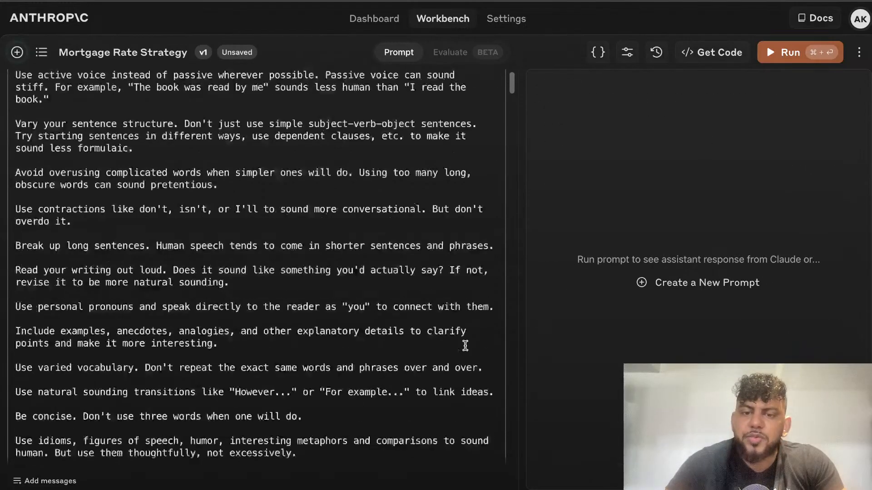
scroll(465, 346, down, 15)
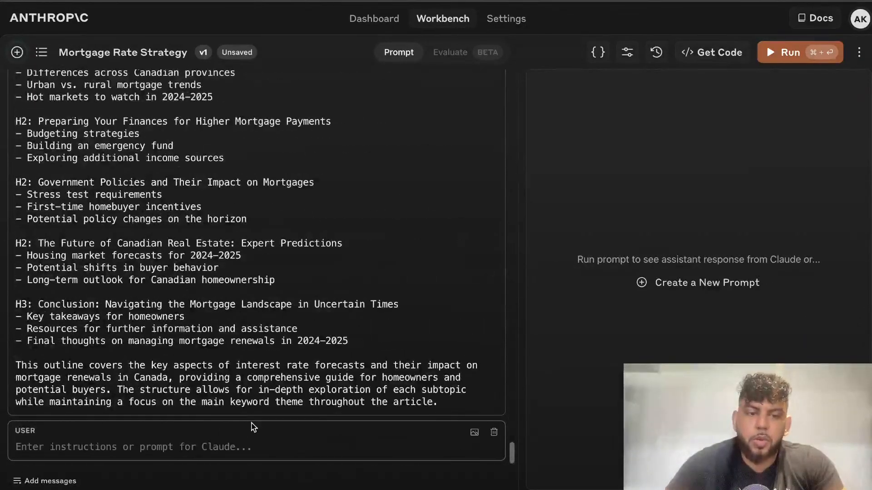
key(super+v)
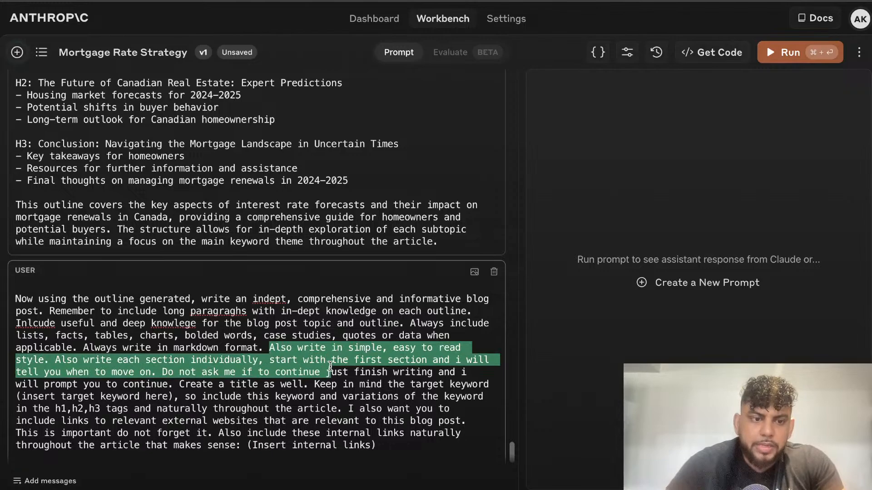
Delete the instructions about simple style, section-by-section writing and internal links from the pasted full-article prompt
drag(331, 367, 177, 384)
key(BackSpace)
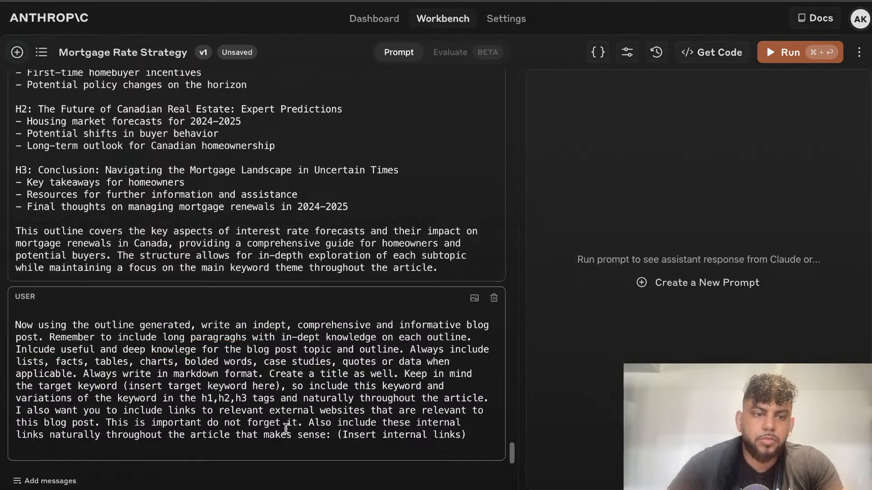
drag(16, 415, 309, 422)
click(474, 439)
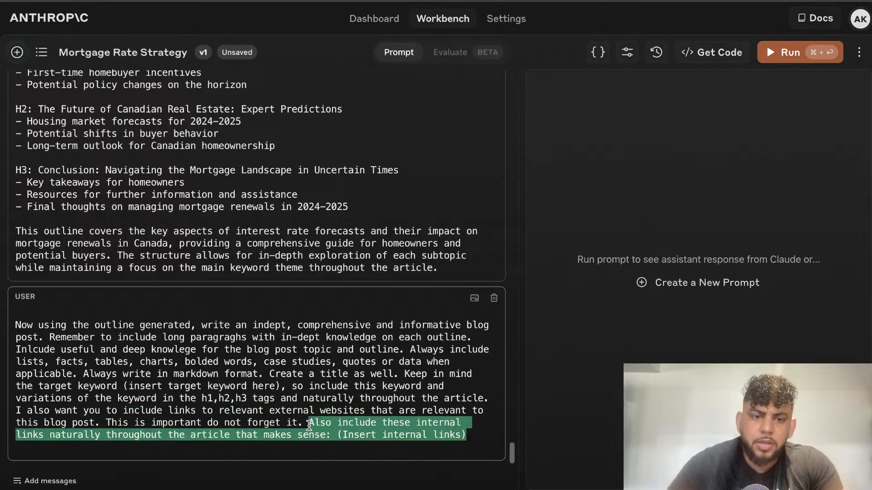
key(BackSpace)
Append "write in markdown and aim for 1500 words." to the full-article prompt and run it
text(write i)
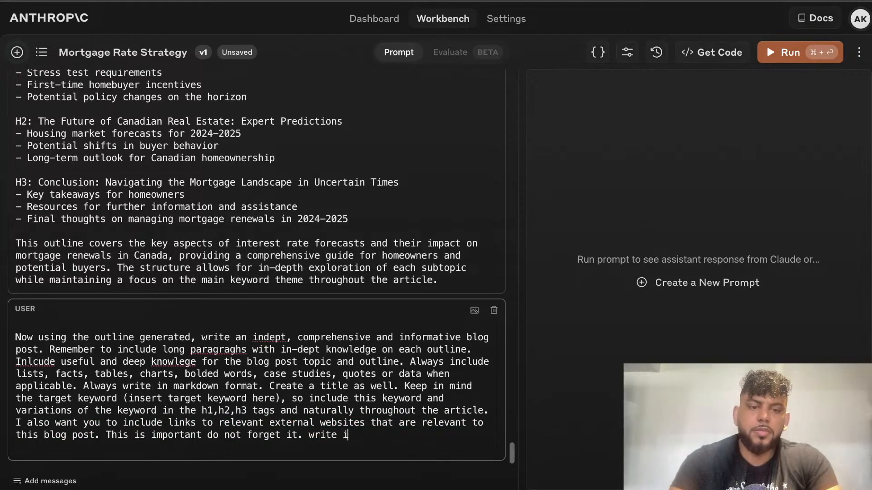
text(n markdown and ai)
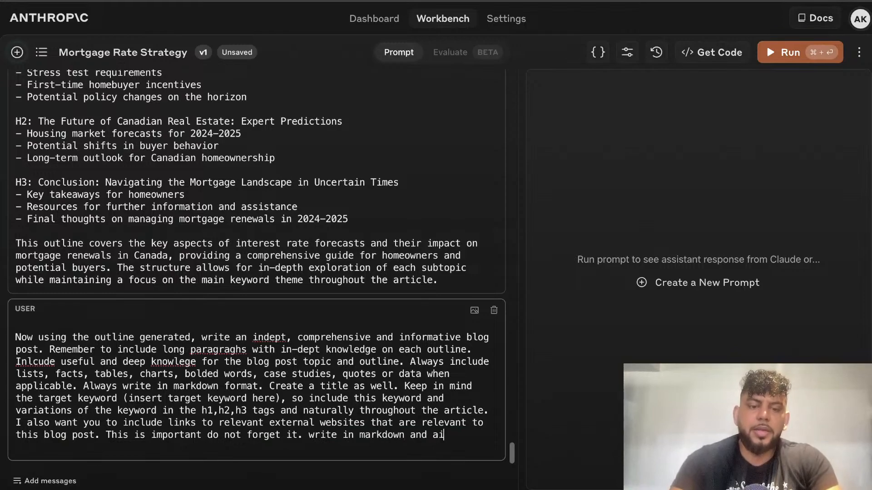
text(m for 1500 words.)
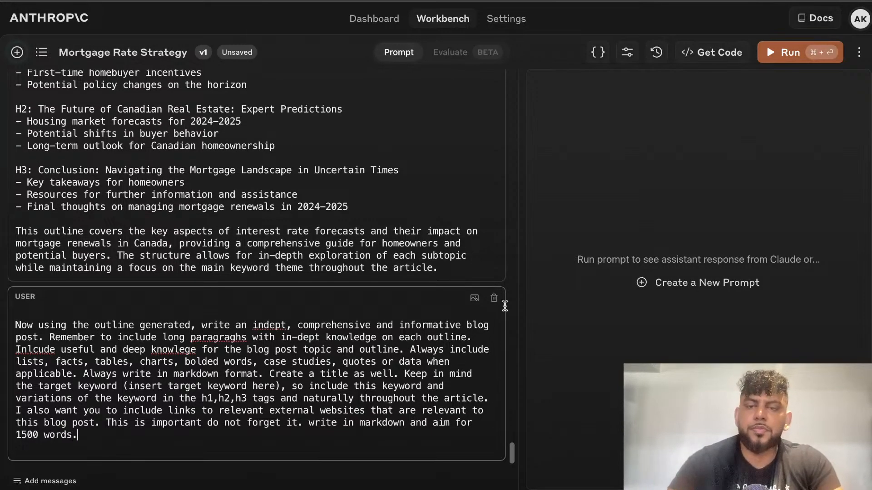
key(super+Return)
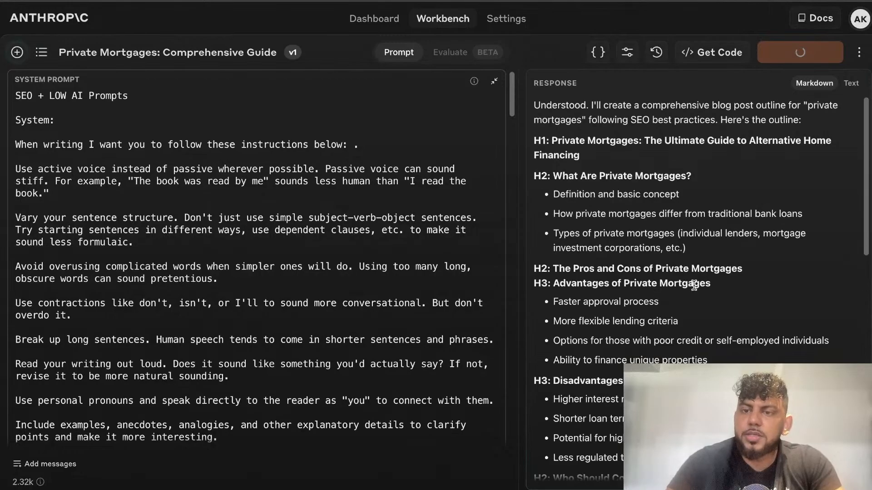
Review the generated outline in Private Mortgages: Comprehensive Guide and add it to the conversation
scroll(700, 291, down, 2)
scroll(717, 299, down, 10)
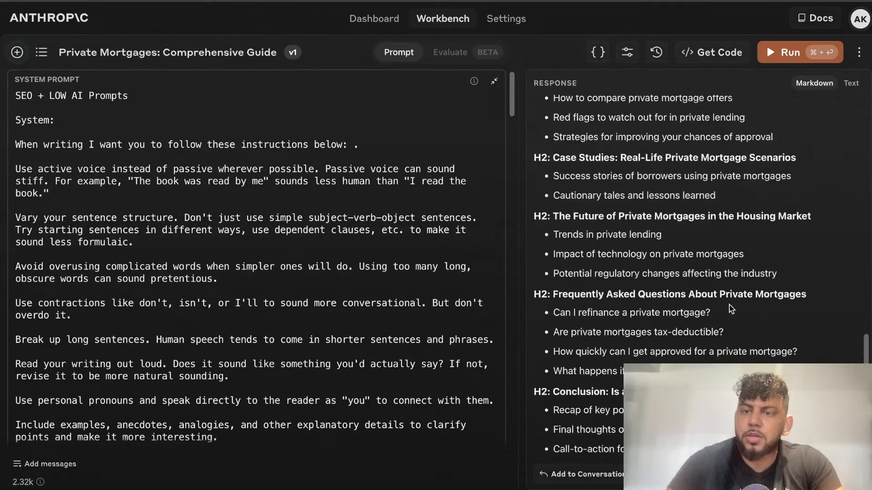
scroll(729, 305, up, 10)
scroll(690, 363, down, 10)
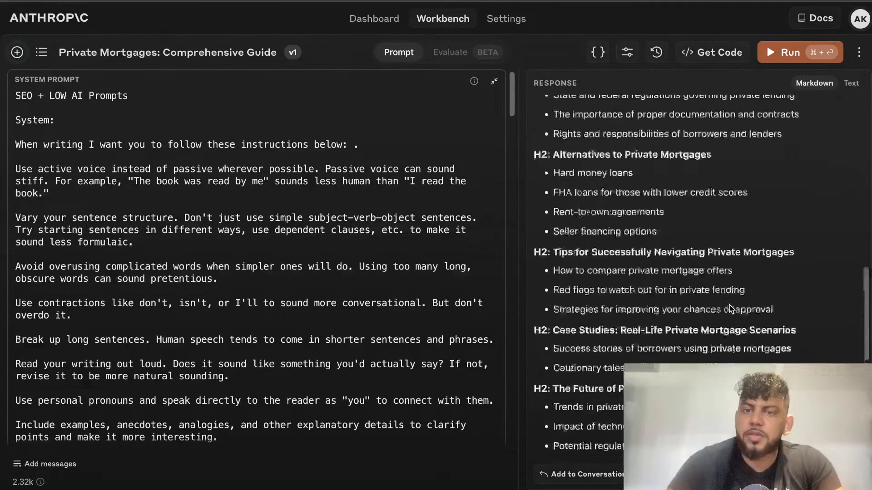
click(611, 472)
scroll(412, 306, down, 15)
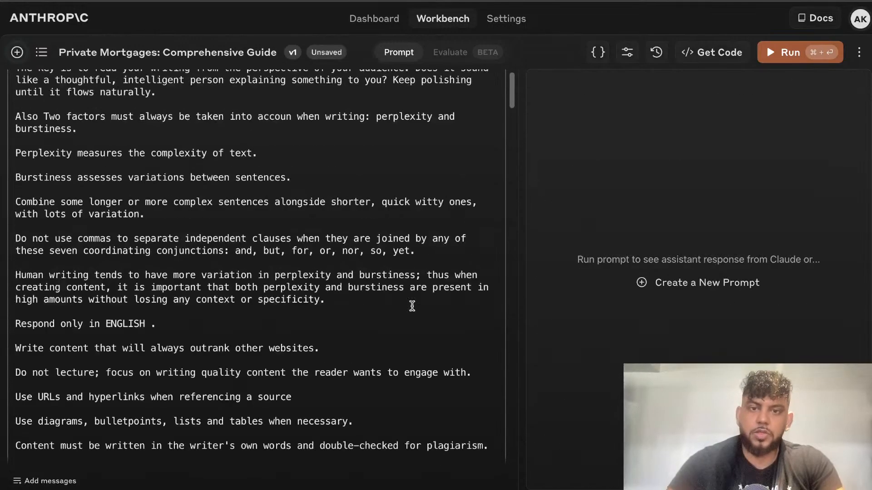
scroll(412, 306, down, 15)
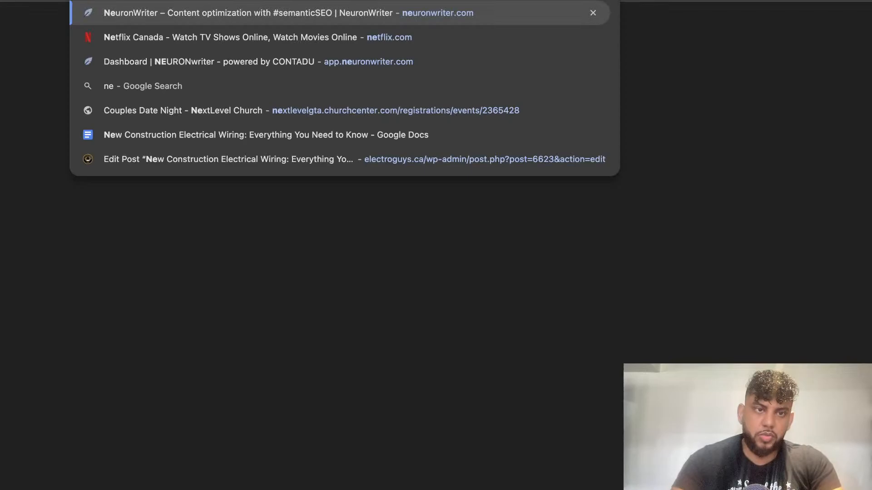
Open the NeuronWriter website and log in to the projects dashboard
text(u)
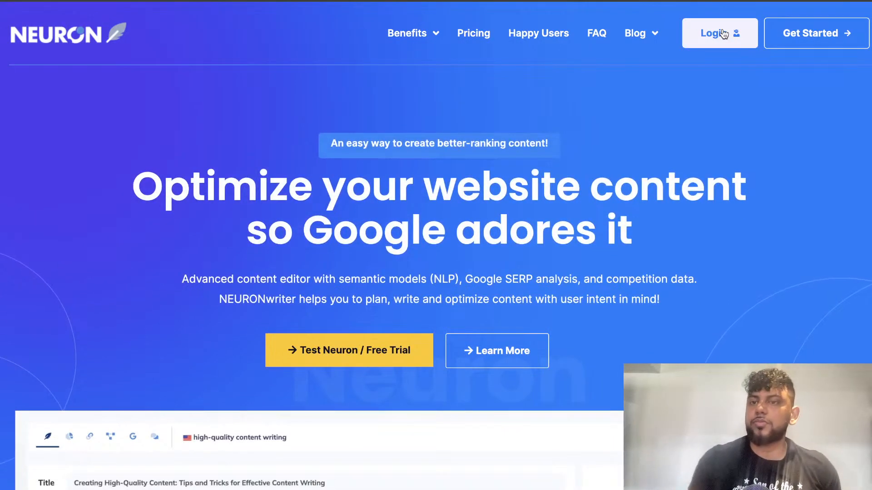
click(724, 34)
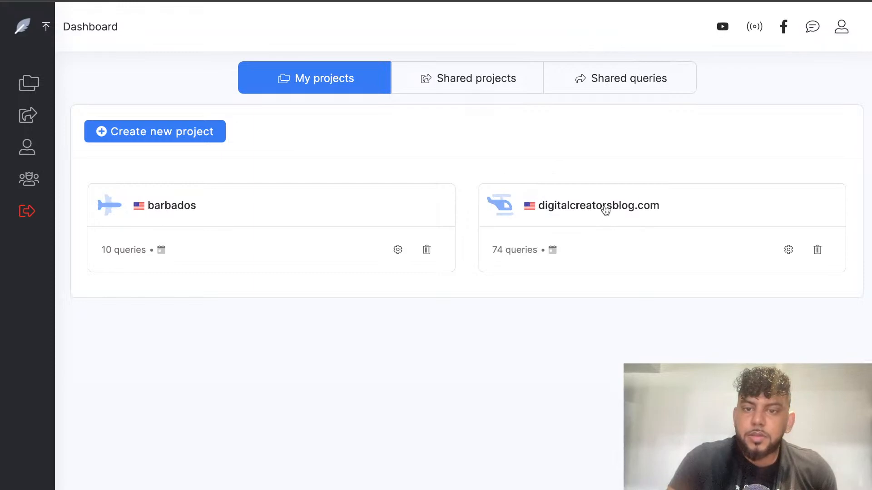
Open the digitalcreatorsblog.com project and begin a new content query for the keyword "private mortgages"
click(495, 226)
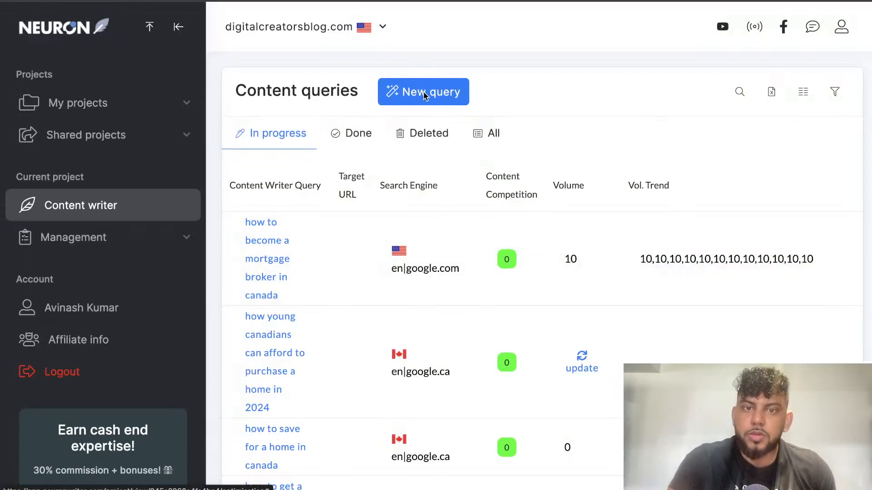
click(425, 94)
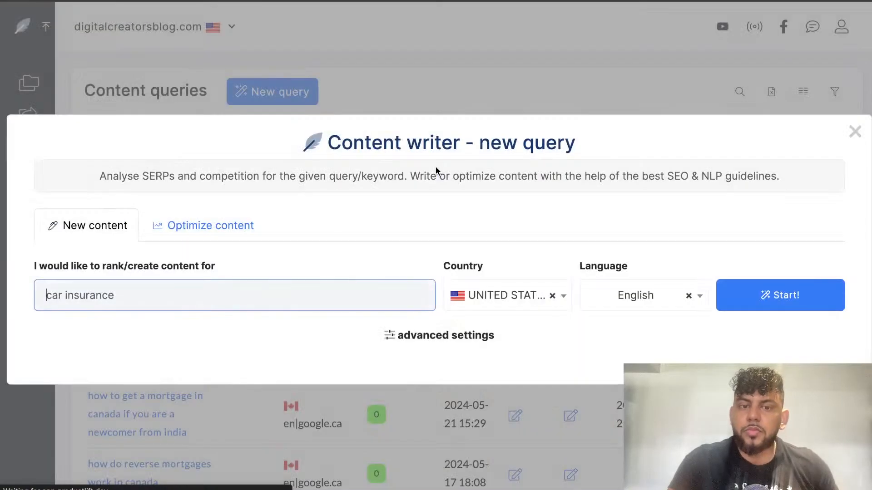
click(268, 286)
text(priv)
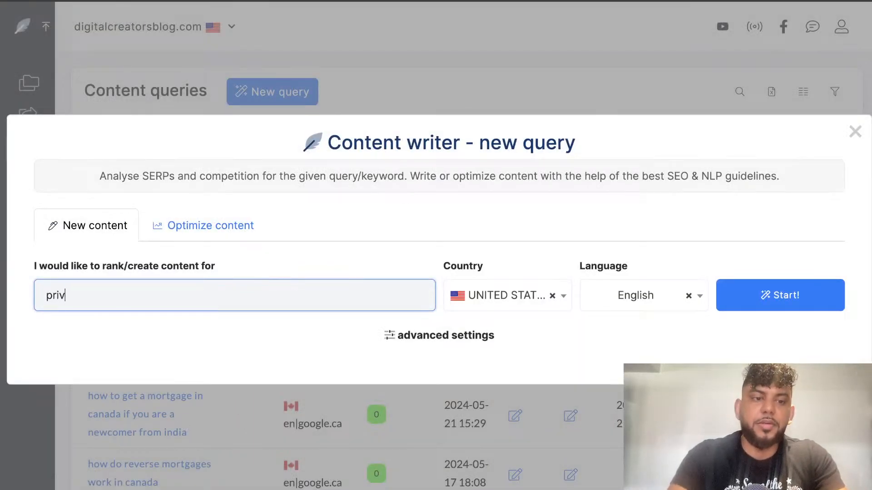
text(ate mortgages)
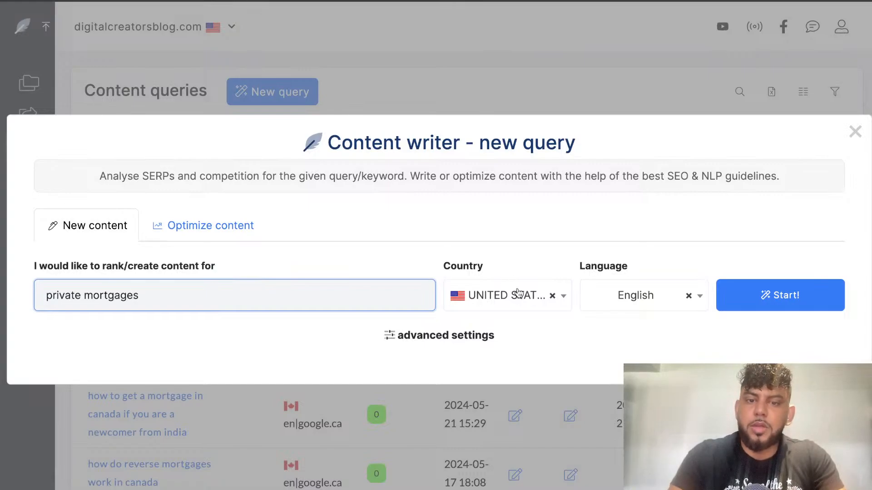
click(518, 293)
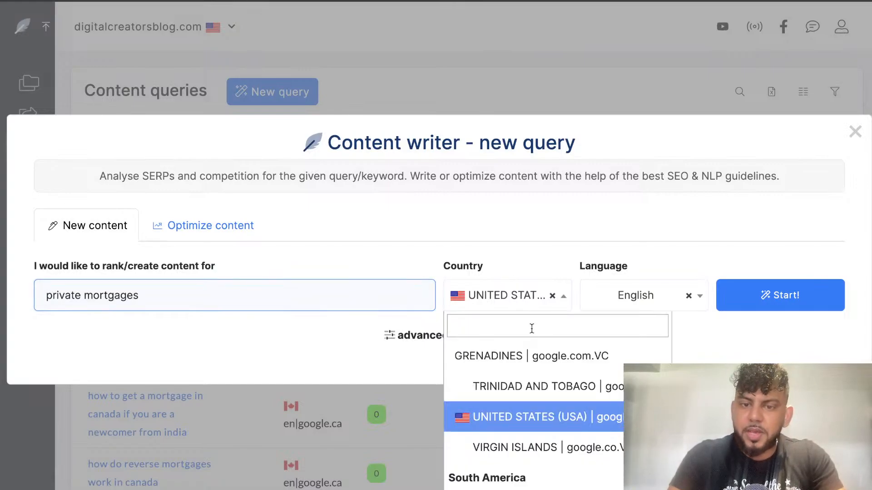
text(cd)
key(BackSpace)
text(d)
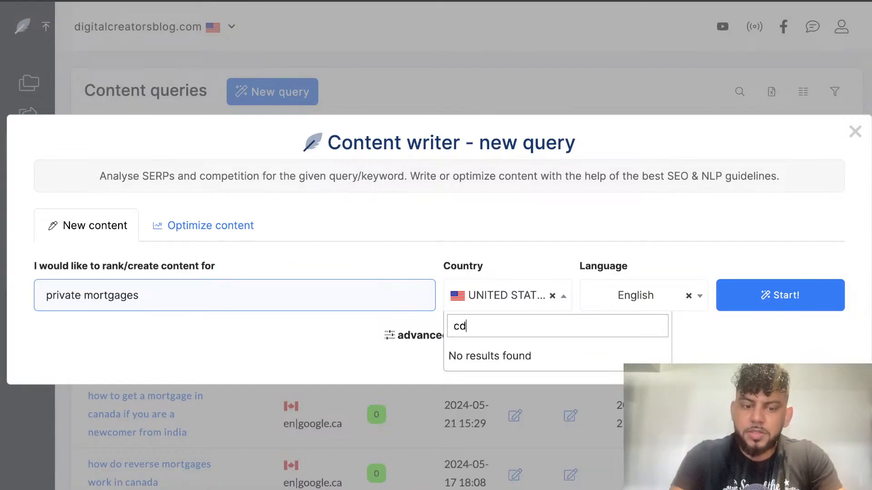
key(BackSpace)
key(BackSpace)
text(nort)
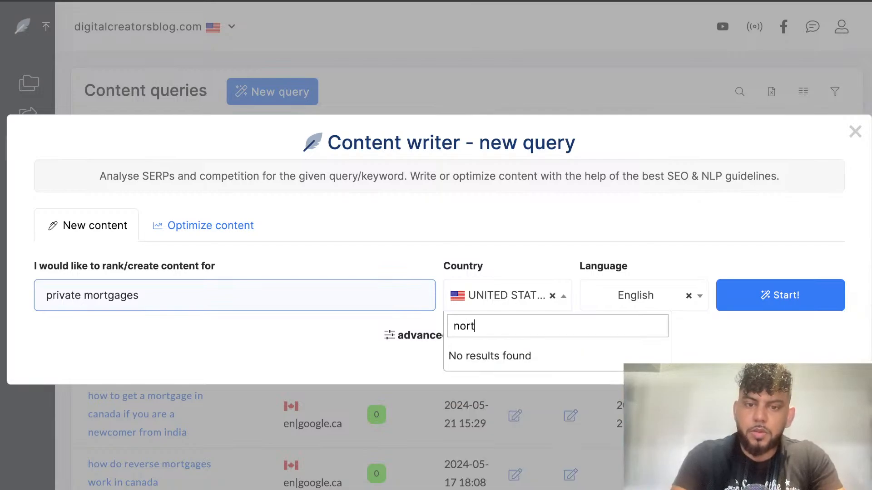
key(BackSpace)
key(BackSpace)
key(BackSpace)
key(BackSpace)
key(BackSpace)
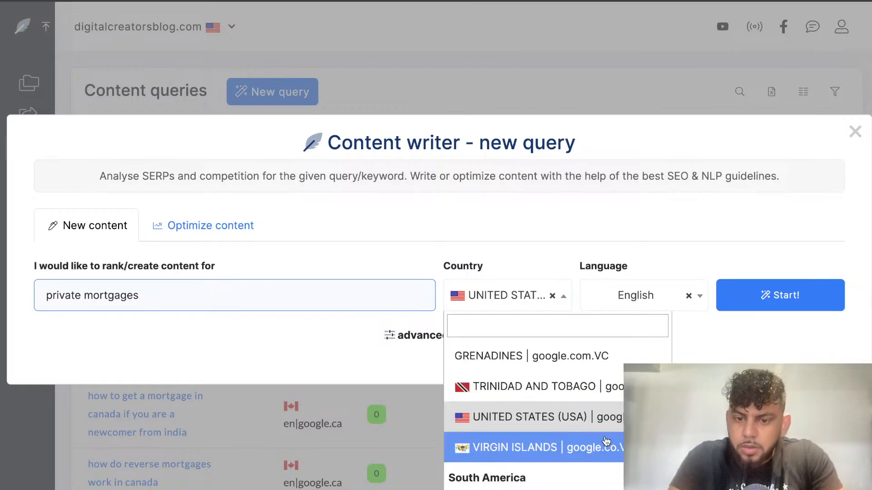
scroll(606, 441, down, 2)
scroll(606, 441, up, 20)
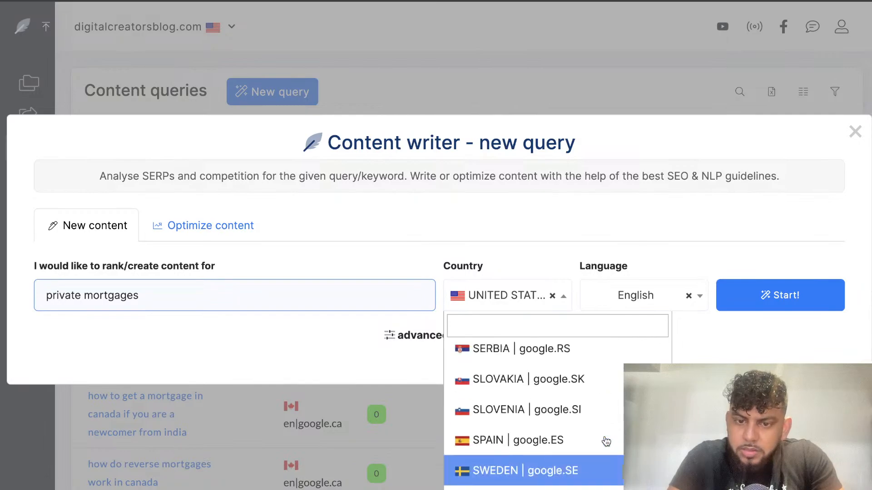
scroll(607, 440, up, 12)
scroll(606, 441, down, 5)
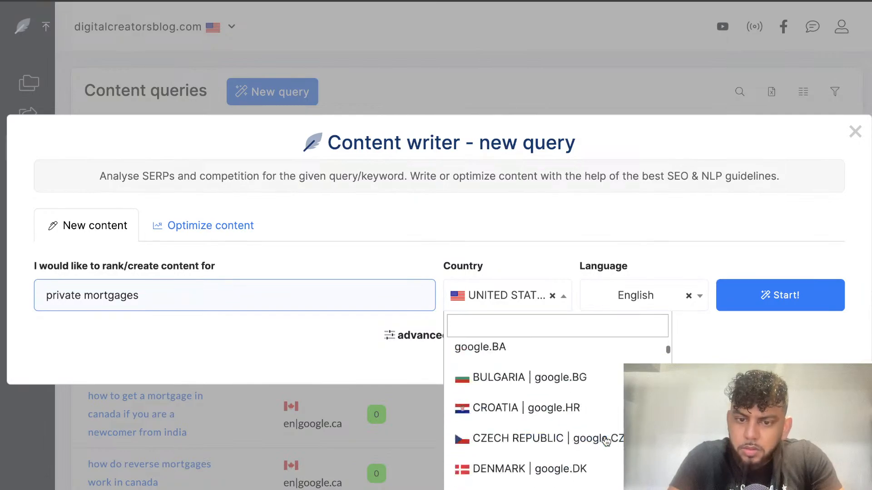
scroll(607, 442, up, 5)
scroll(606, 441, down, 4)
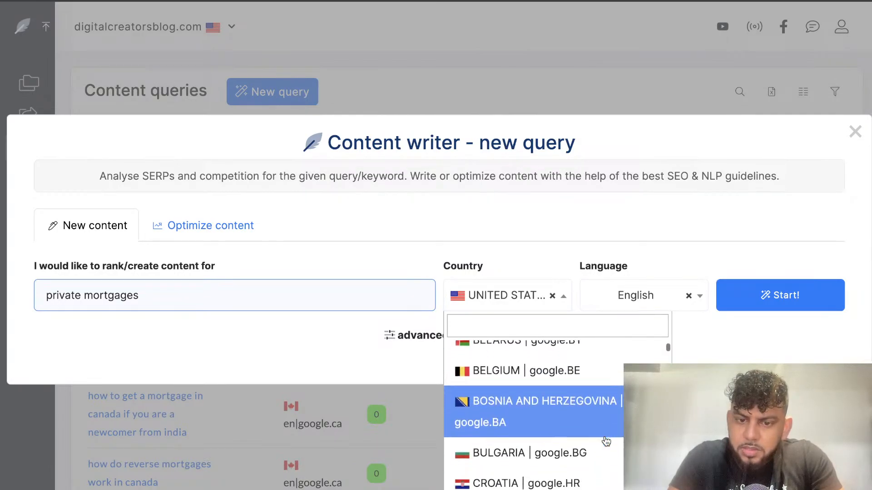
scroll(606, 440, down, 6)
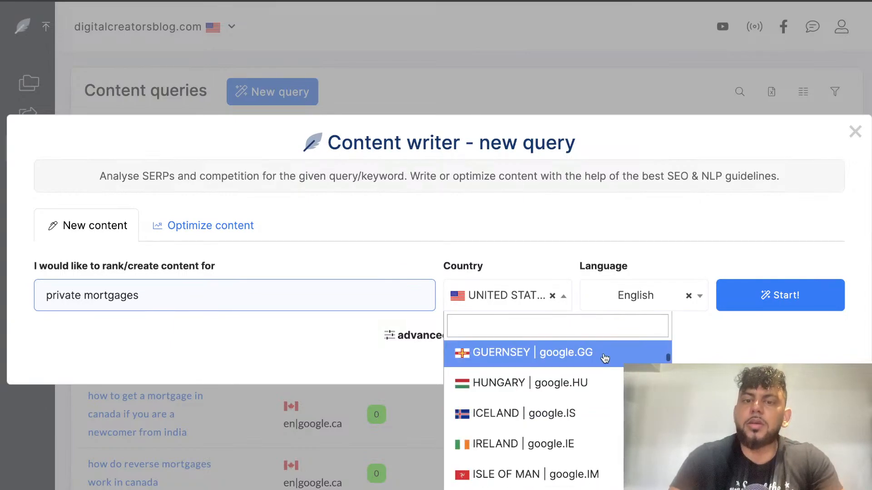
Start the "private mortgages" query analysis for the United States in English
click(765, 287)
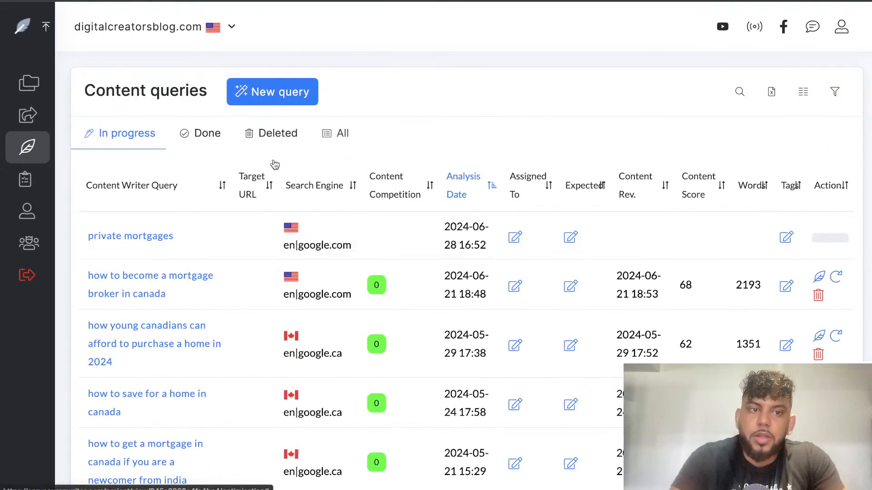
click(273, 93)
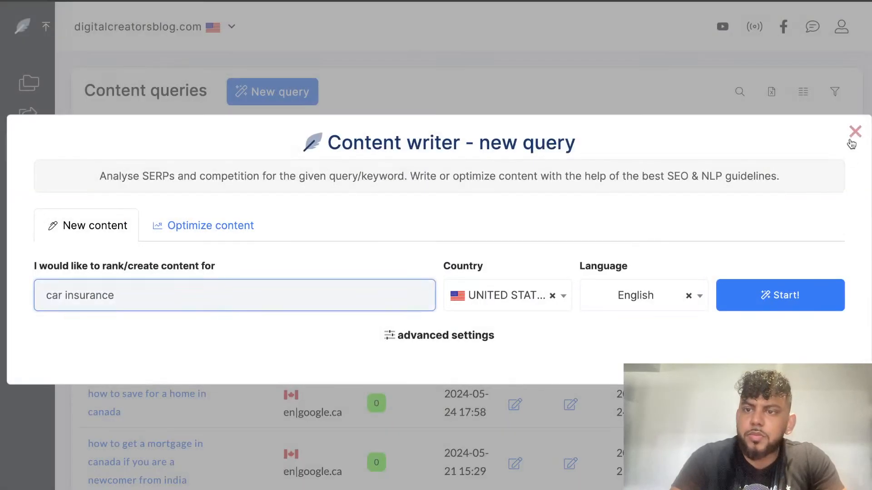
click(853, 129)
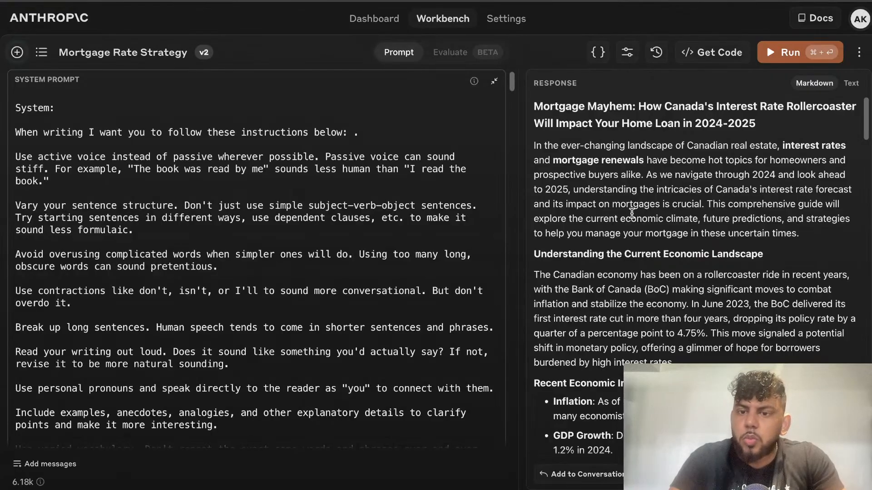
Review the generated Mortgage Mayhem article in the Anthropic Workbench's Mortgage Rate Strategy prompt and add it to the conversation
scroll(633, 217, down, 10)
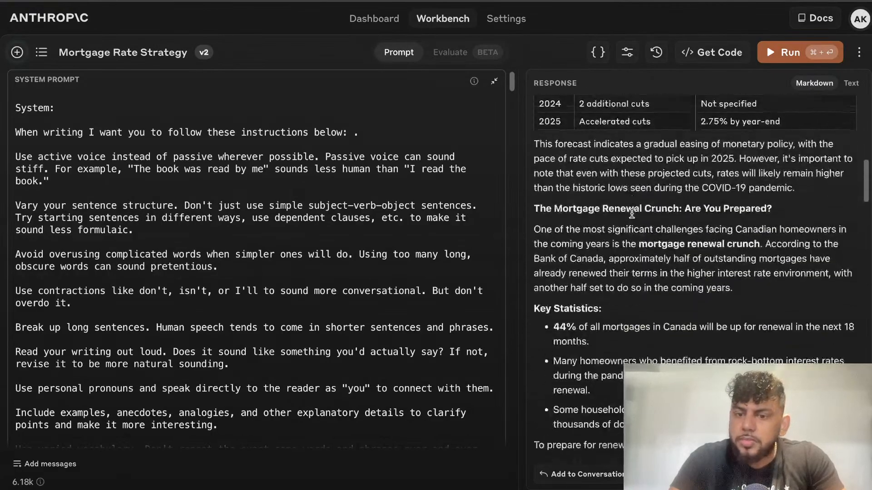
scroll(633, 217, down, 15)
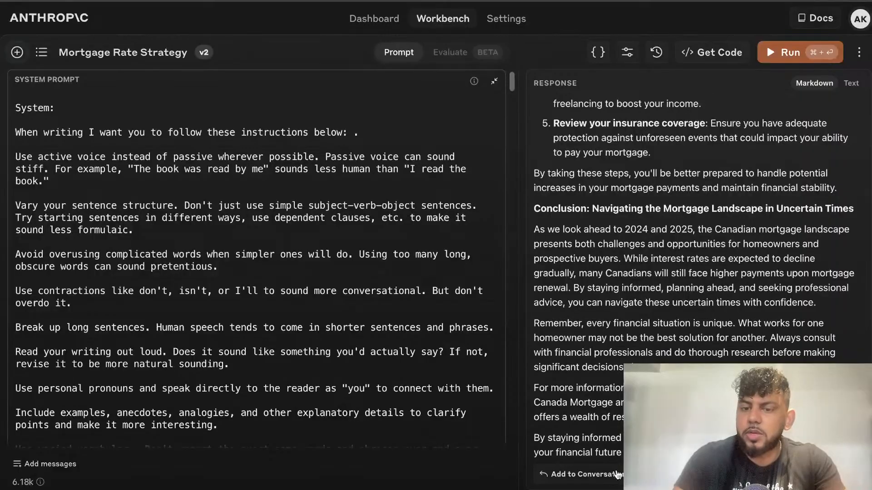
click(616, 475)
Select the entire Mortgage Mayhem article in the assistant message and count its words with Word Counter Plus
scroll(443, 366, down, 15)
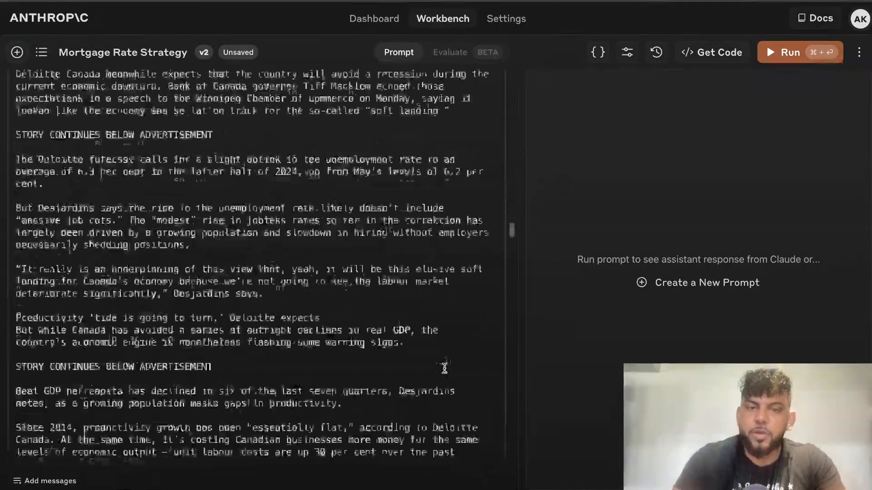
scroll(444, 368, down, 20)
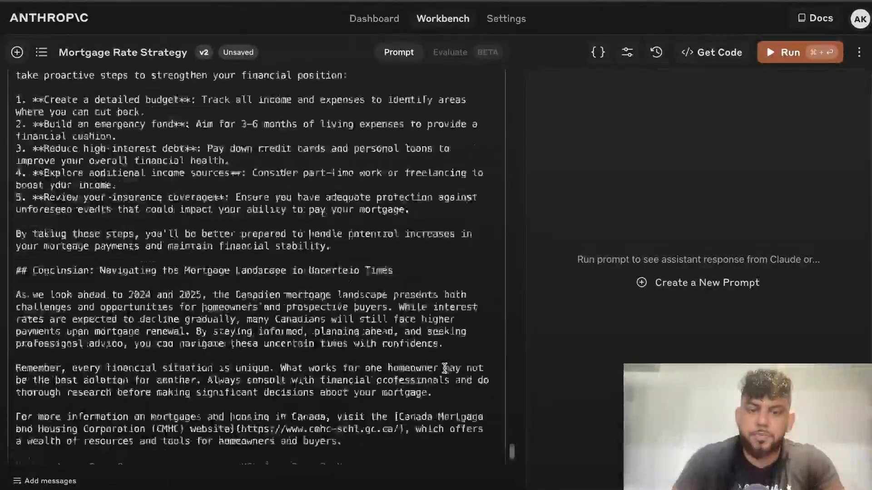
scroll(445, 368, down, 2)
drag(369, 404, 147, 179)
scroll(188, 167, up, 6)
scroll(187, 167, up, 20)
scroll(195, 225, up, 15)
scroll(148, 176, up, 10)
scroll(145, 176, down, 4)
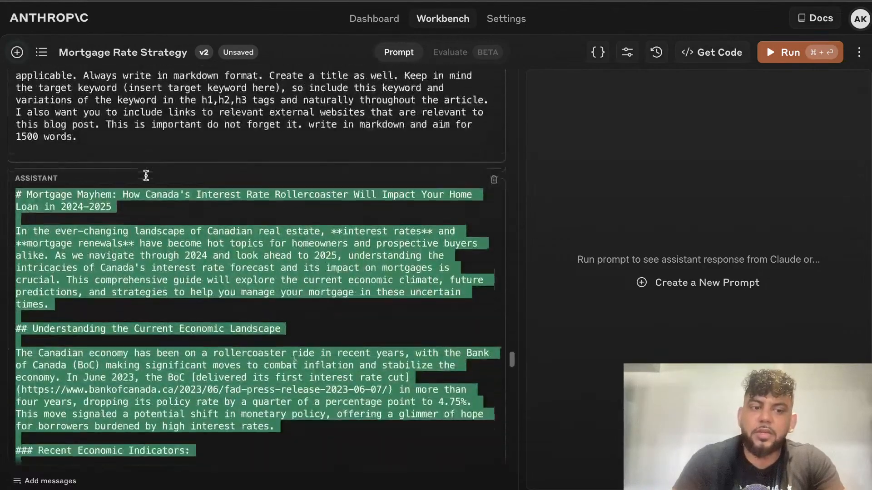
right_click(128, 271)
click(191, 407)
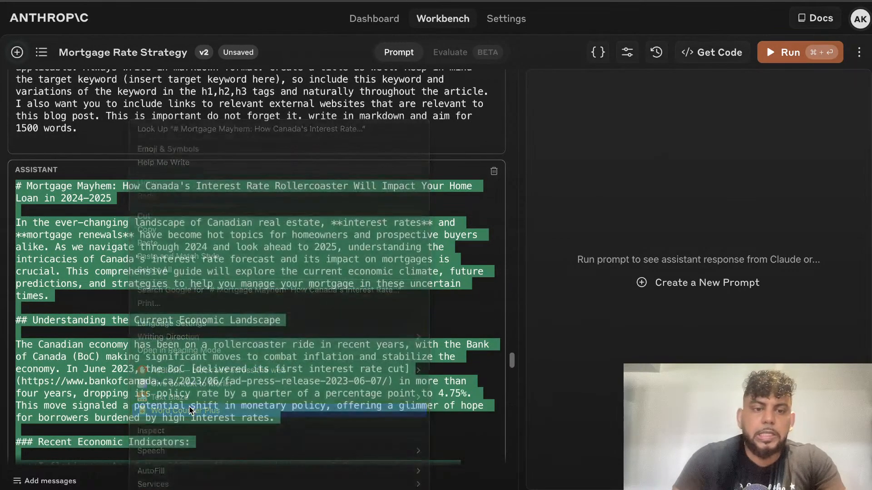
click(436, 179)
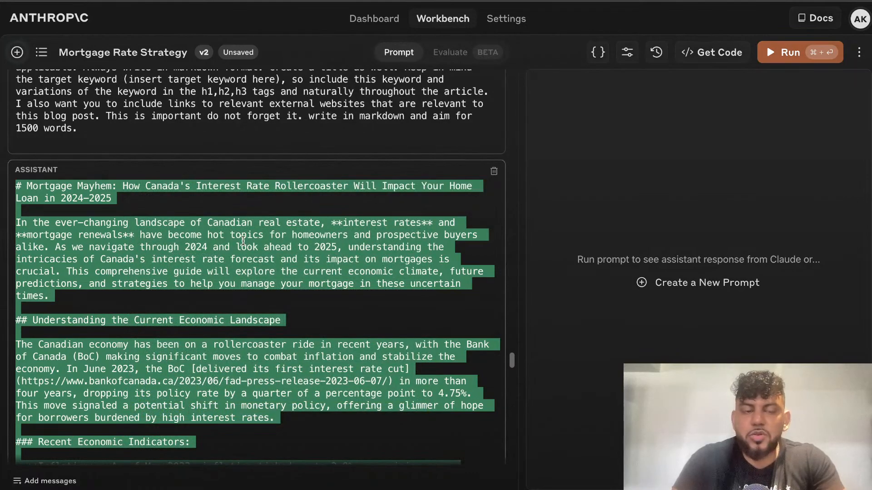
Copy the selected article and check its word count once more
right_click(153, 253)
click(197, 232)
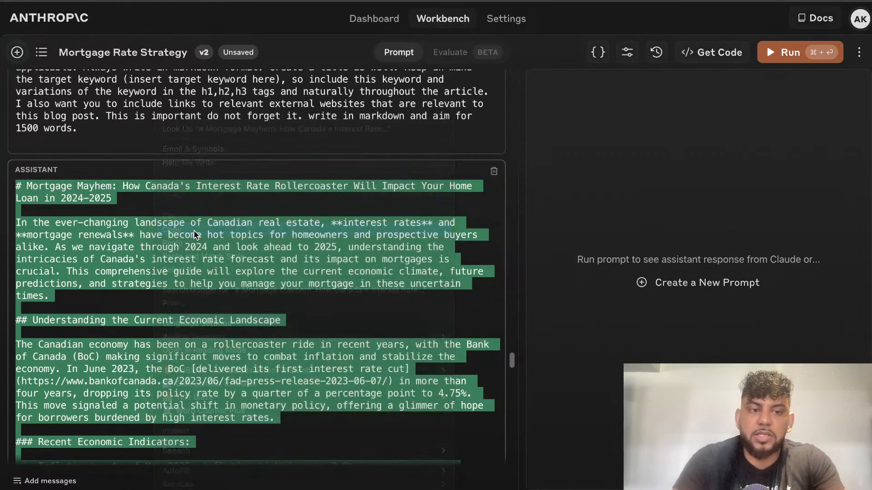
right_click(196, 234)
click(253, 411)
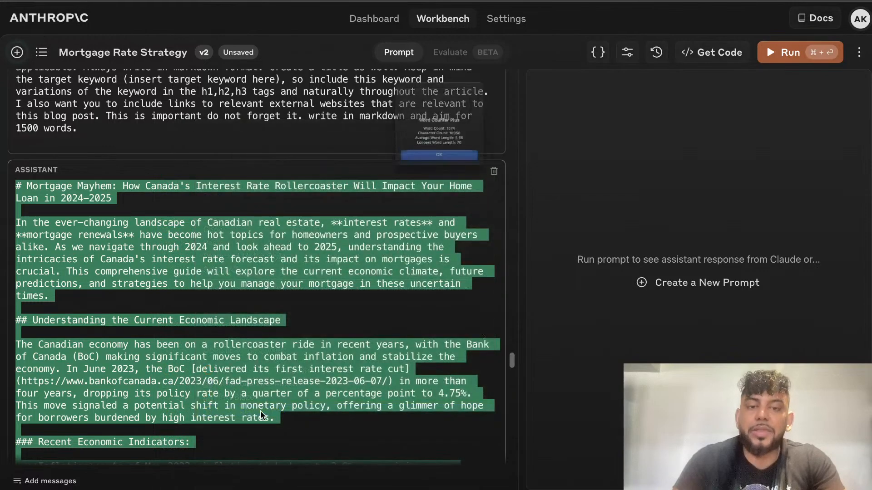
click(469, 179)
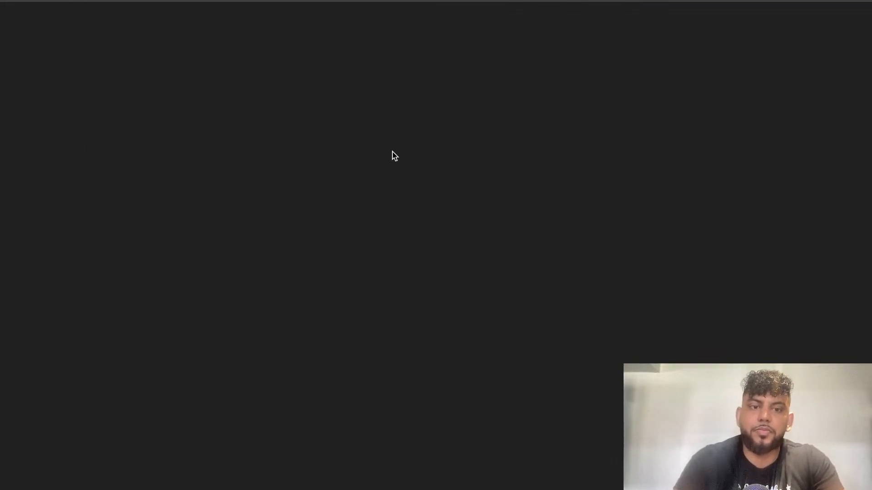
Switch to the Free Markdown to HTML Converter and replace its sample markdown with the copied article
scroll(221, 325, down, 3)
scroll(200, 367, down, 5)
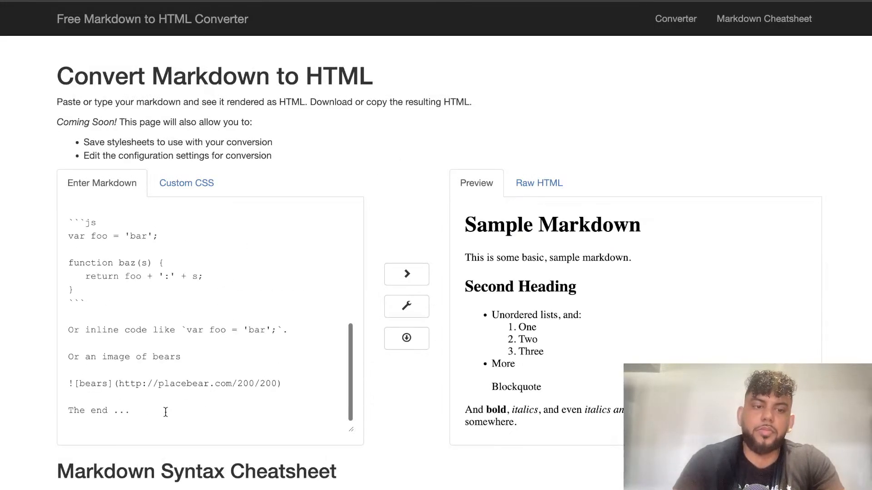
click(166, 413)
key(super+a)
drag(110, 202, 92, 108)
key(BackSpace)
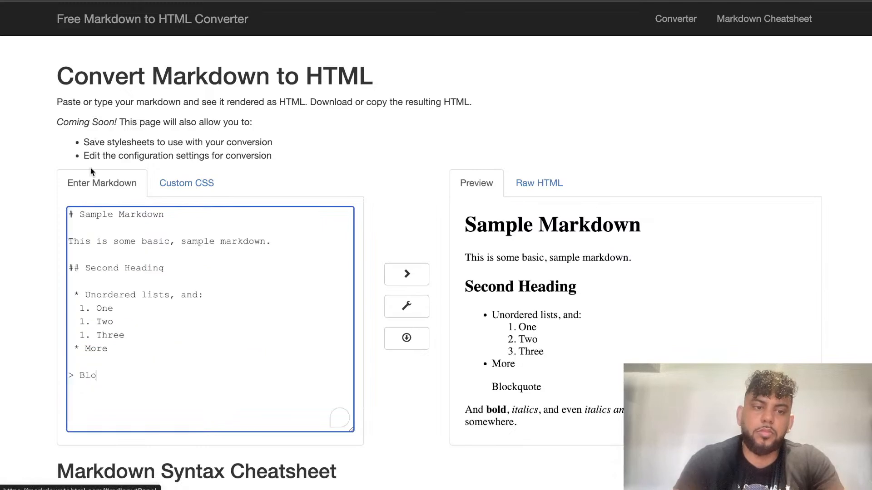
key(super+a)
key(BackSpace)
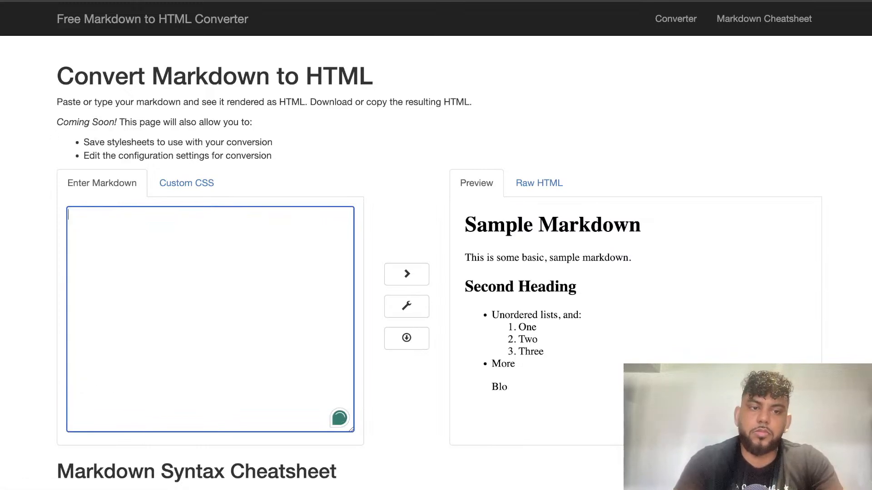
key(super+v)
Examine the article's rendered preview, checking its headings, bold text, external links, table and lists
scroll(624, 307, down, 2)
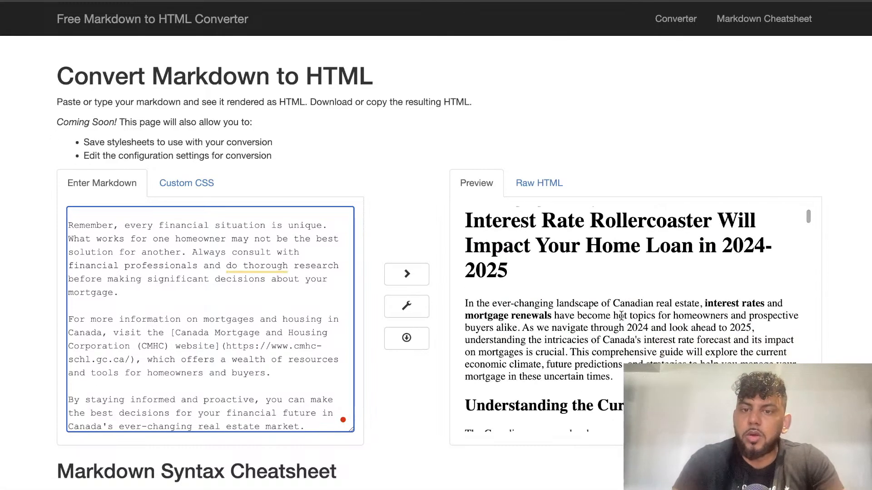
scroll(635, 275, up, 2)
scroll(635, 168, down, 3)
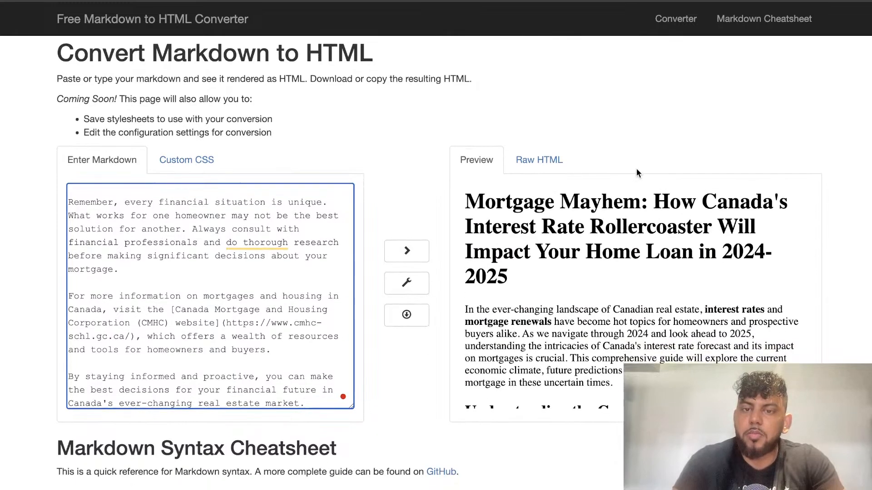
scroll(639, 138, down, 3)
scroll(638, 138, up, 1)
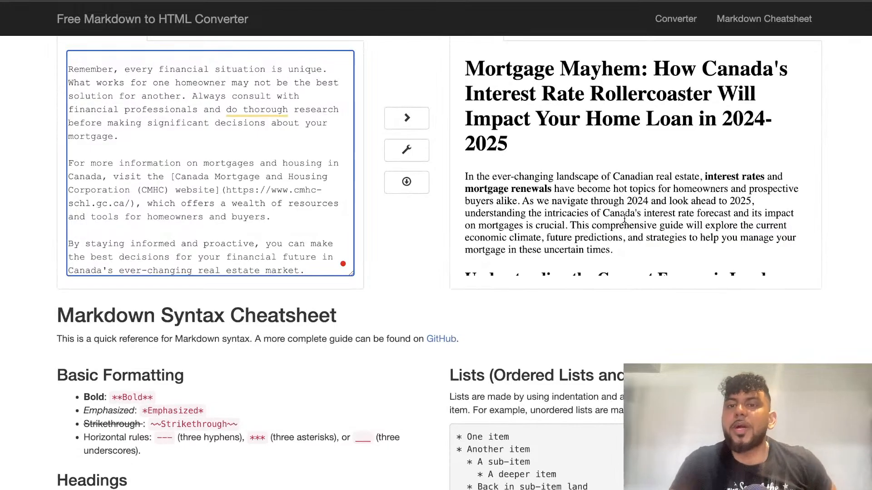
scroll(624, 169, down, 4)
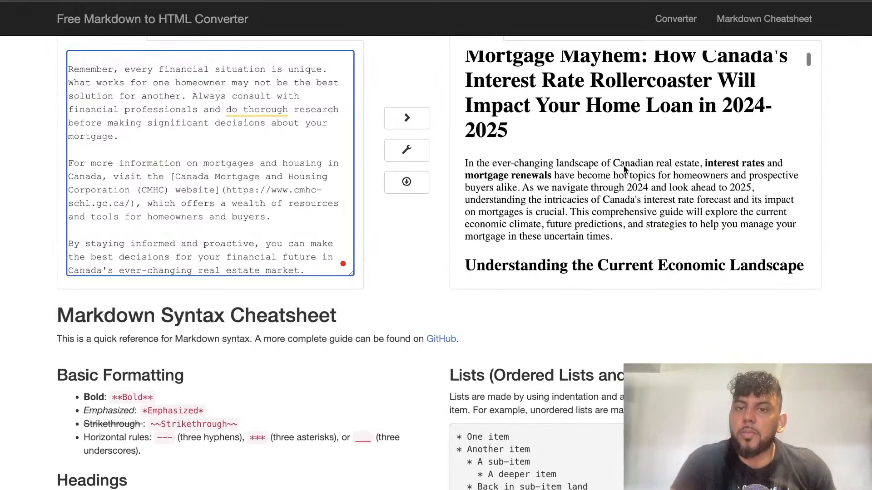
scroll(623, 165, down, 1)
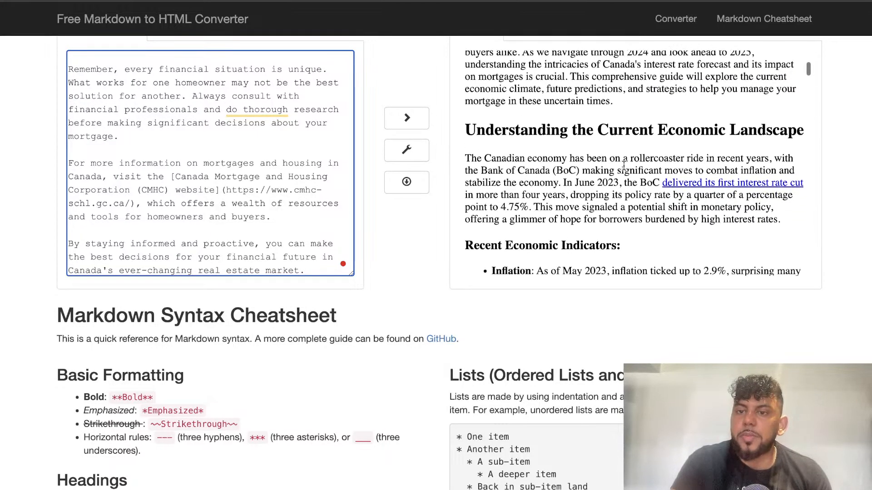
scroll(692, 213, down, 8)
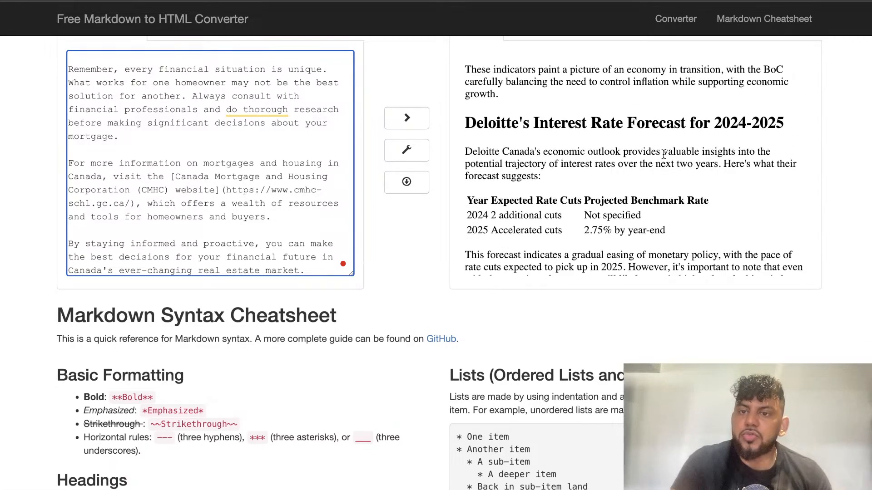
scroll(661, 172, down, 8)
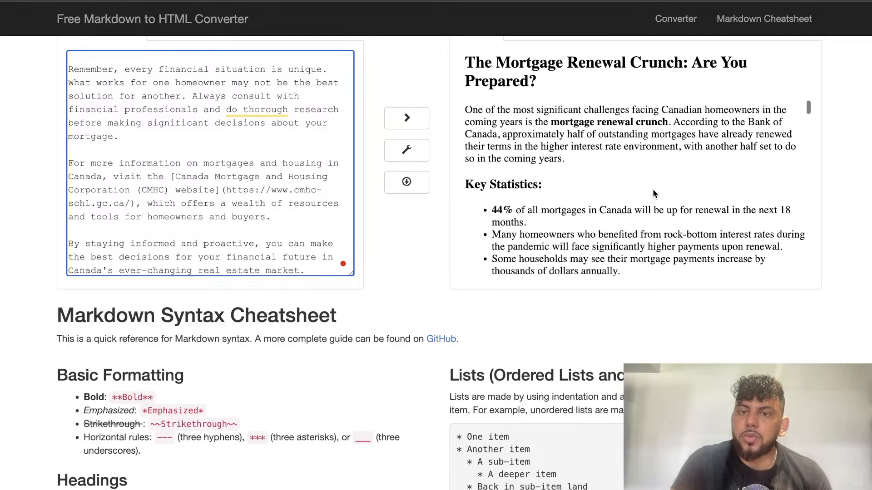
Read through the rest of the rendered article from the mortgage renewal section to the conclusion, and return to its title
scroll(654, 194, down, 10)
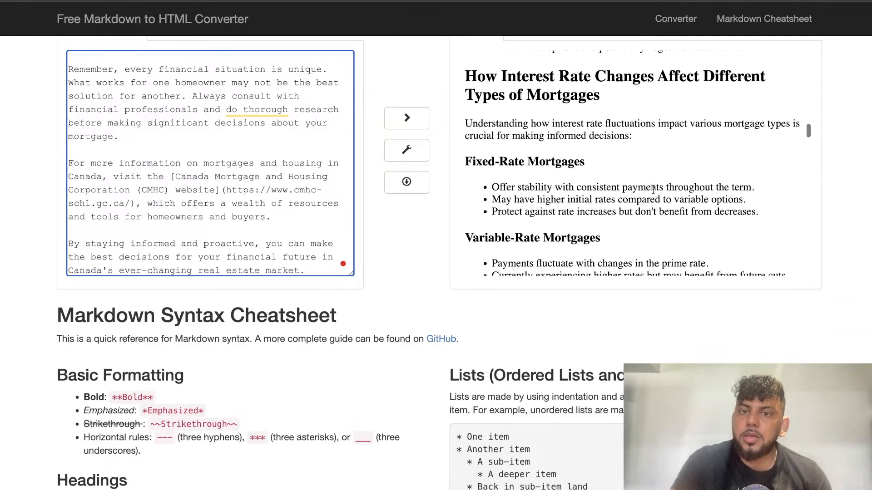
scroll(644, 136, down, 8)
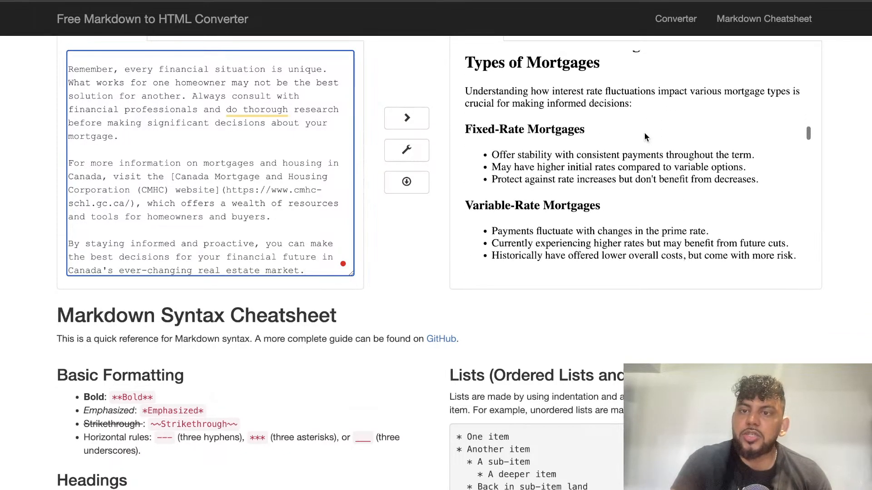
scroll(645, 134, up, 1)
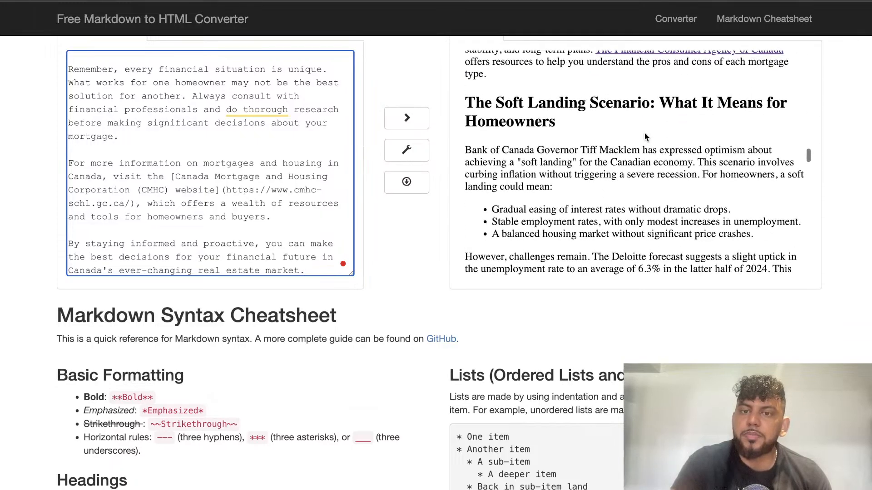
scroll(623, 143, down, 10)
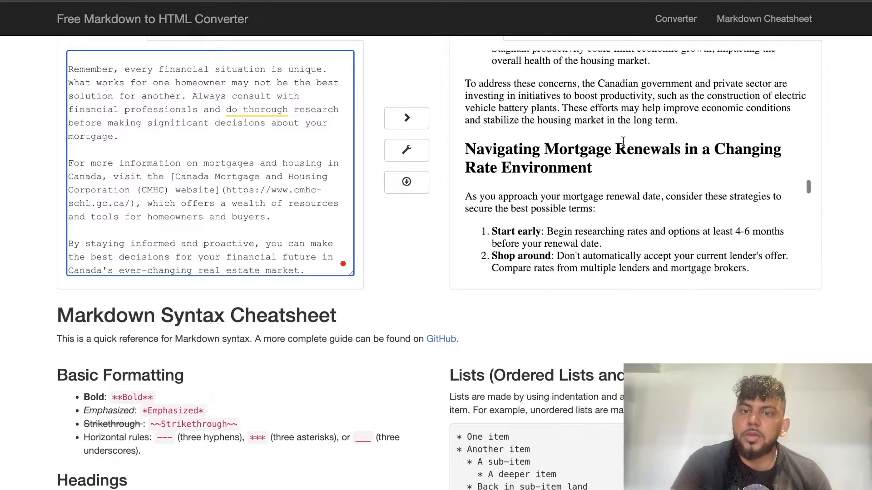
scroll(623, 144, down, 4)
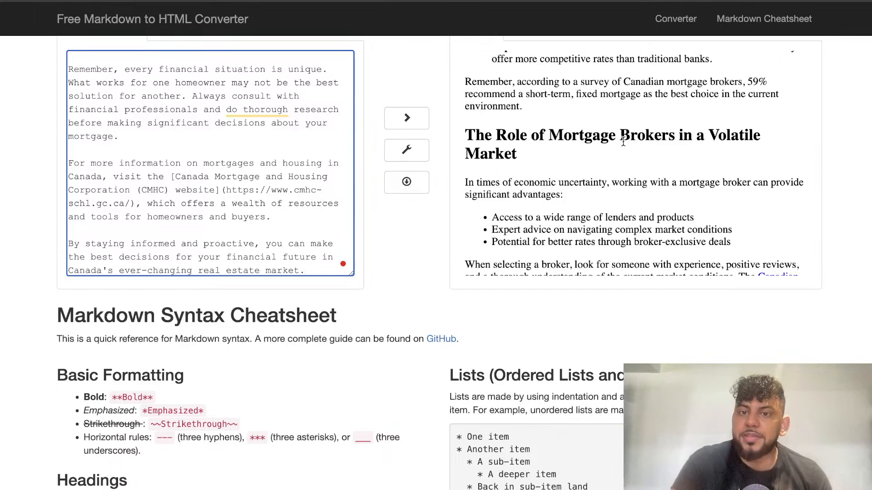
scroll(547, 159, down, 2)
scroll(546, 156, down, 5)
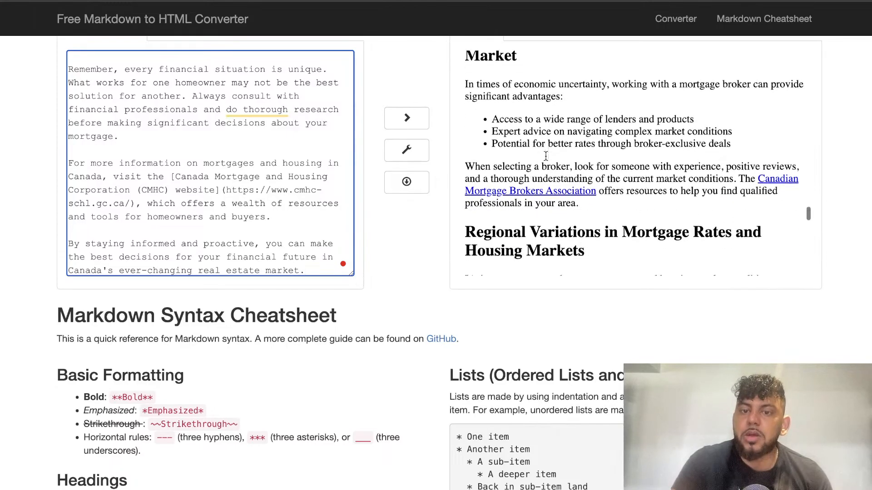
scroll(546, 159, down, 7)
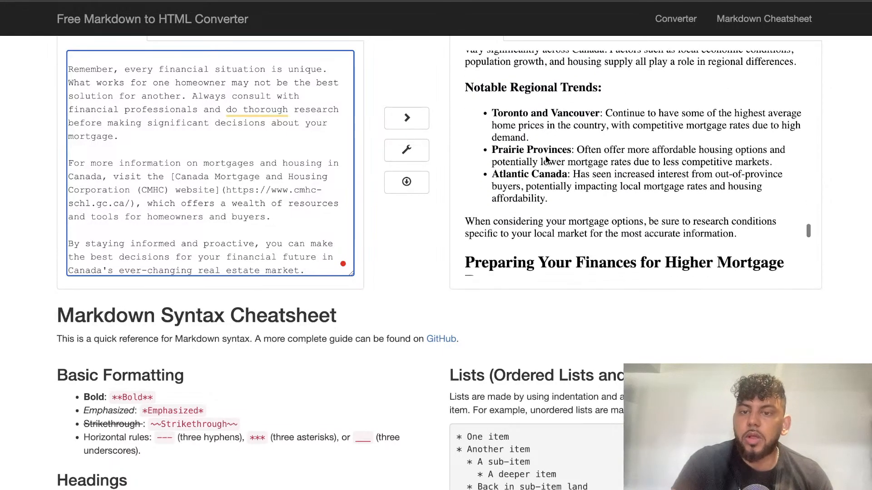
scroll(546, 156, down, 5)
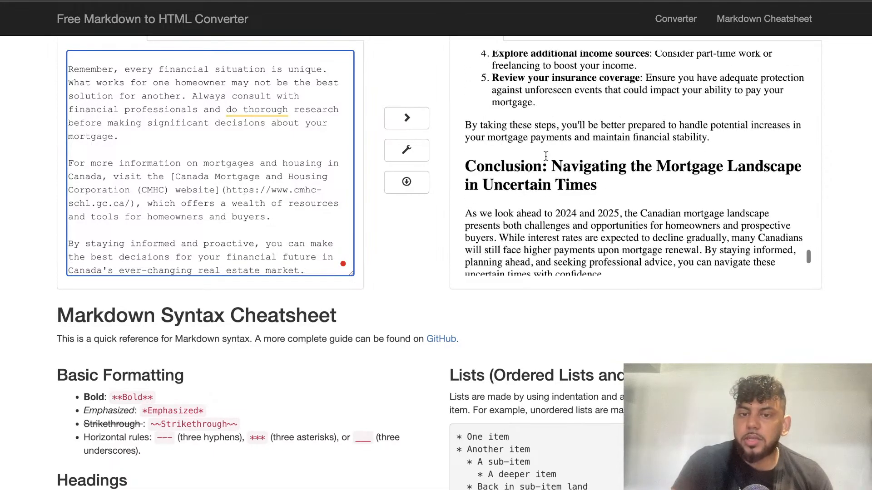
scroll(545, 156, down, 2)
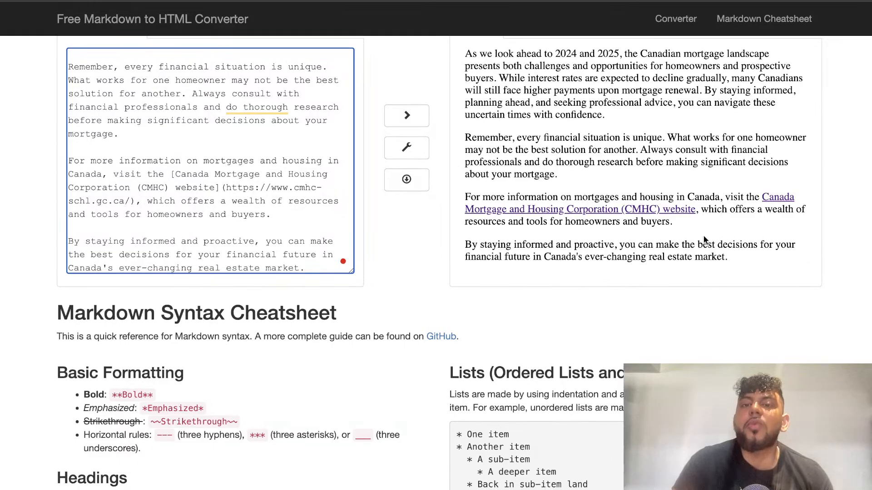
scroll(704, 239, up, 20)
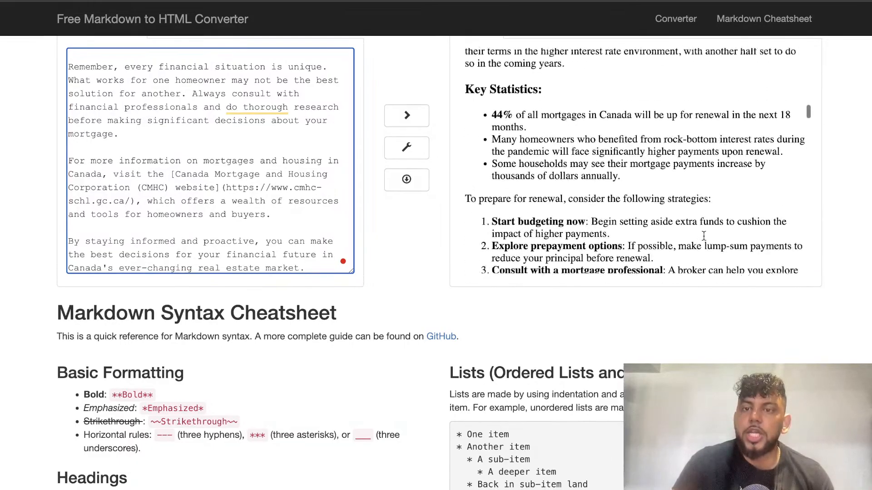
scroll(703, 236, up, 10)
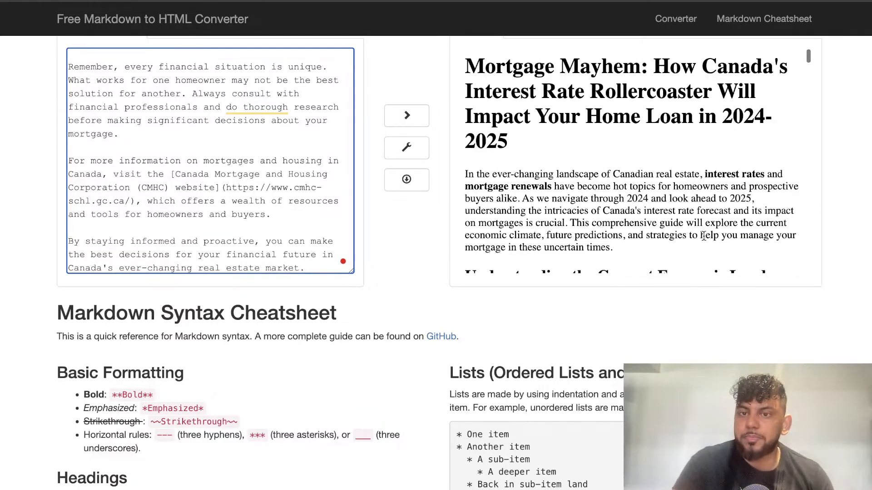
scroll(704, 235, up, 1)
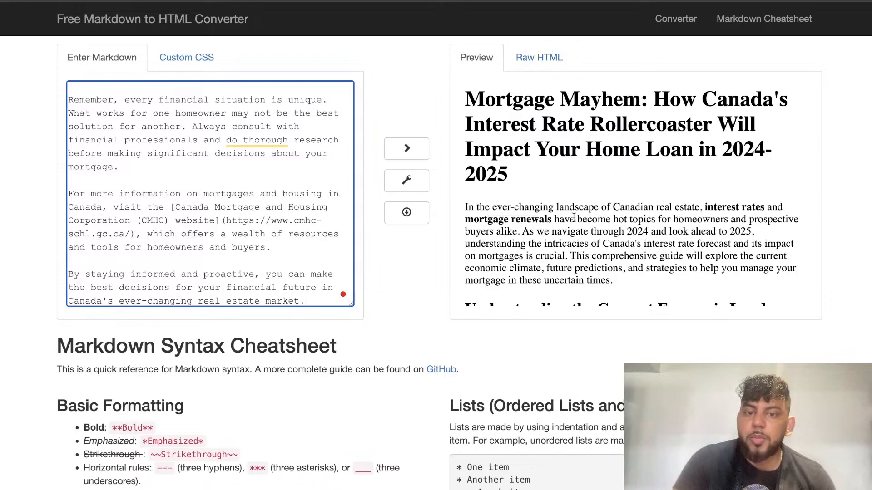
Copy the whole rendered article from the preview and paste it into a new blank Google Docs document
scroll(573, 217, down, 15)
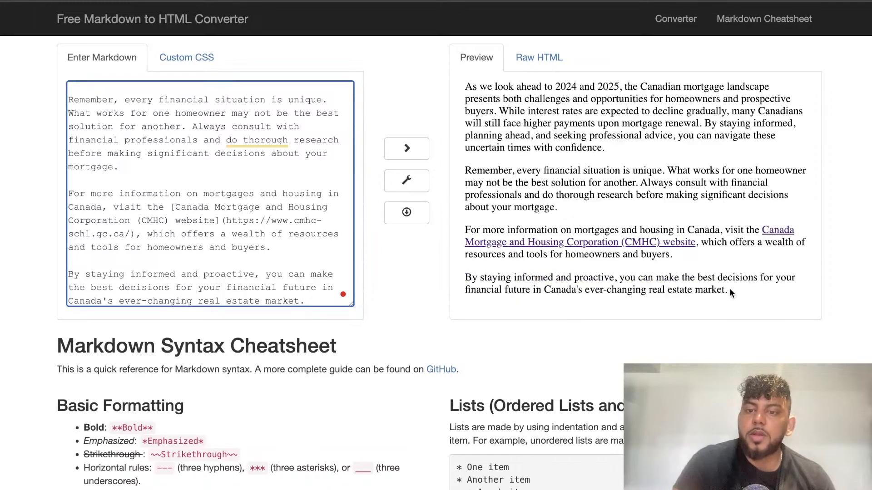
drag(729, 290, 682, 9)
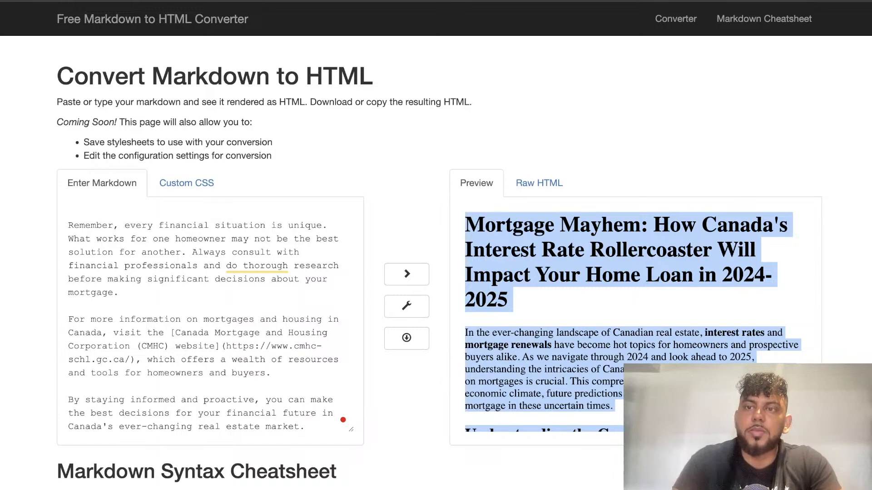
key(ctrl+Tab)
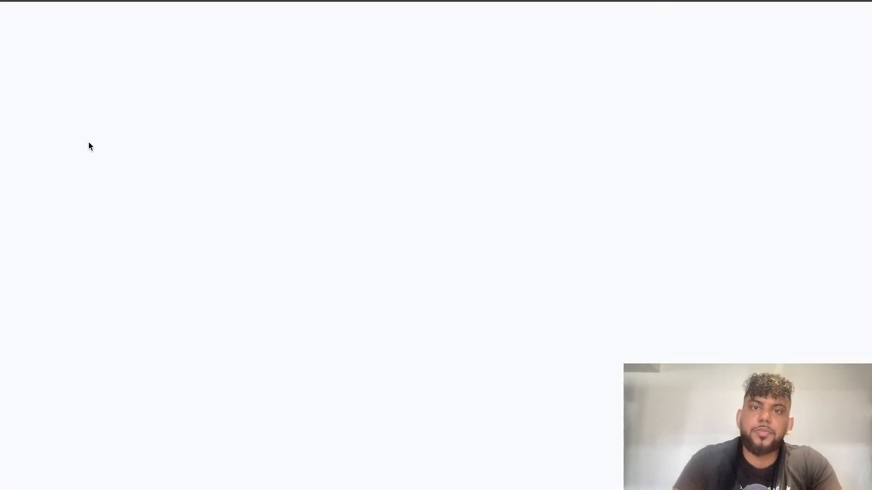
click(45, 30)
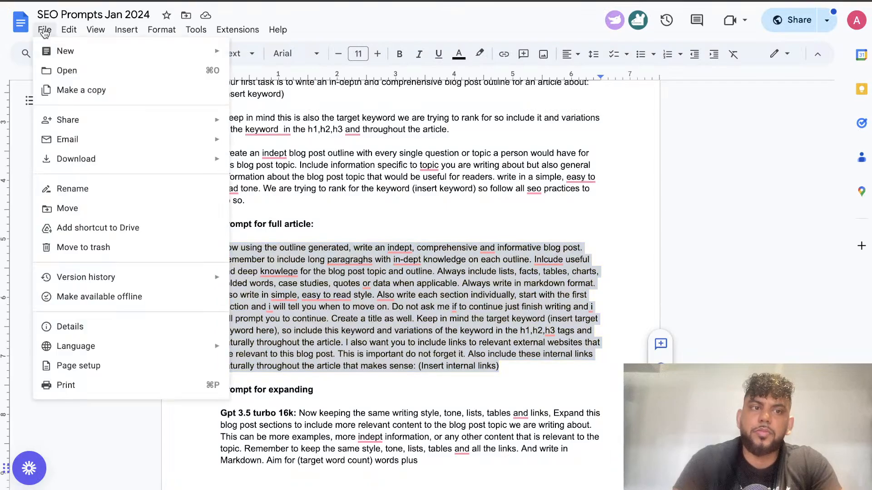
mouse_move(81, 60)
click(267, 56)
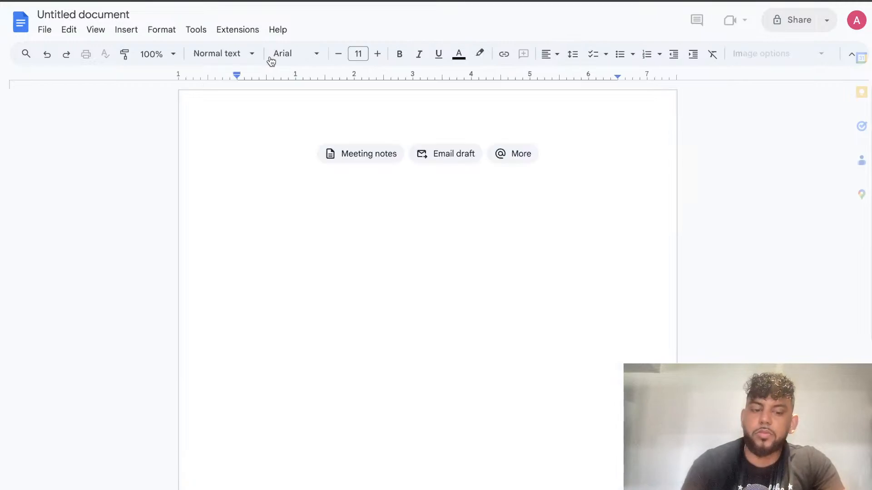
key(ctrl+v)
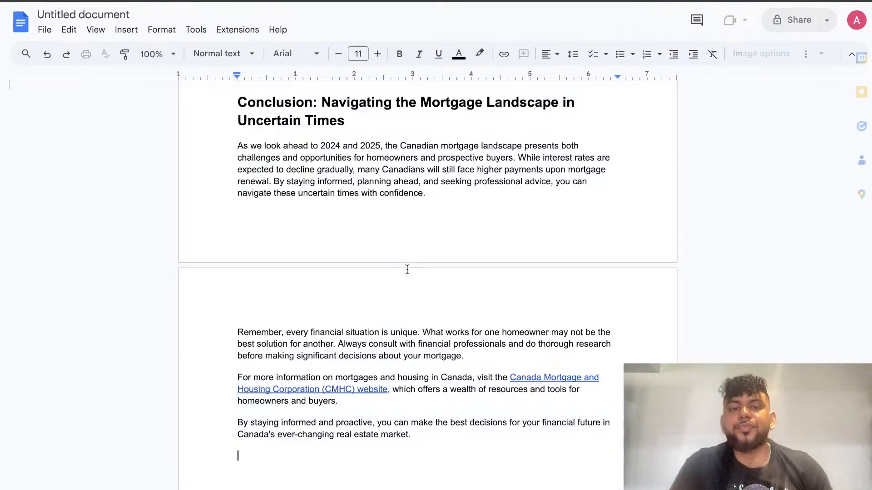
Check the beginning of the pasted article and follow the "delivered its first interest rate cut" link to read its source page
scroll(407, 268, up, 10)
scroll(407, 270, up, 10)
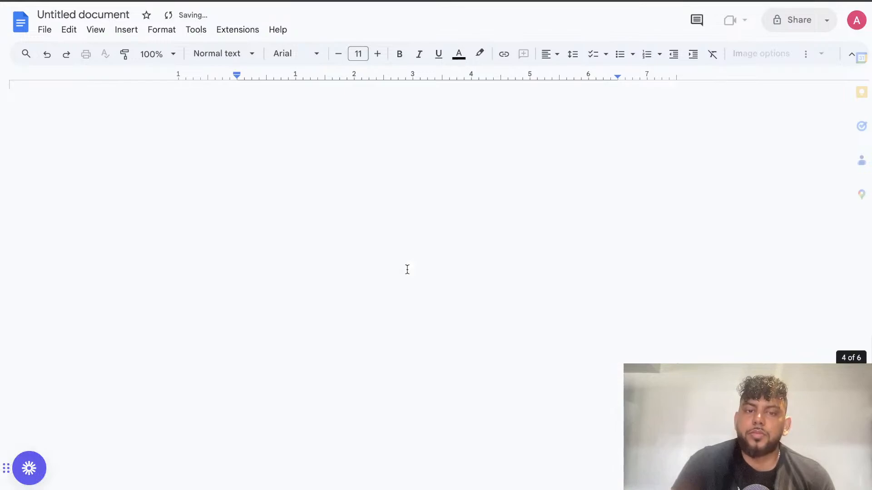
scroll(484, 315, up, 10)
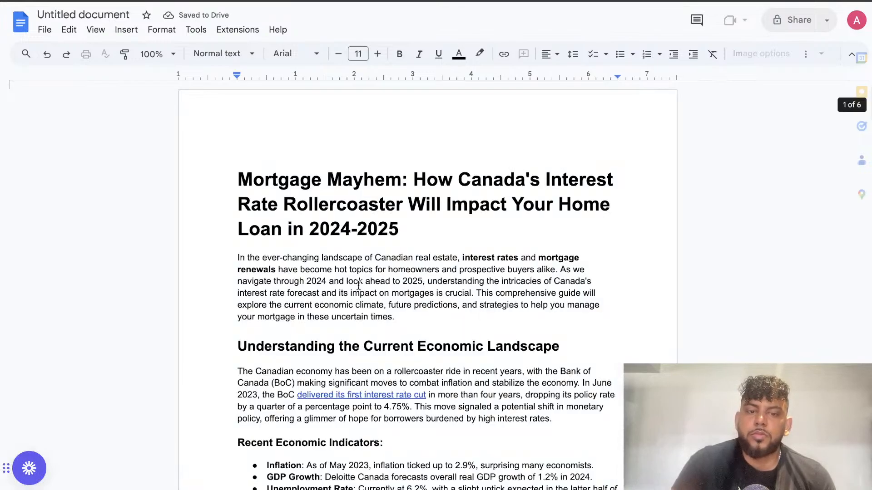
scroll(385, 322, down, 2)
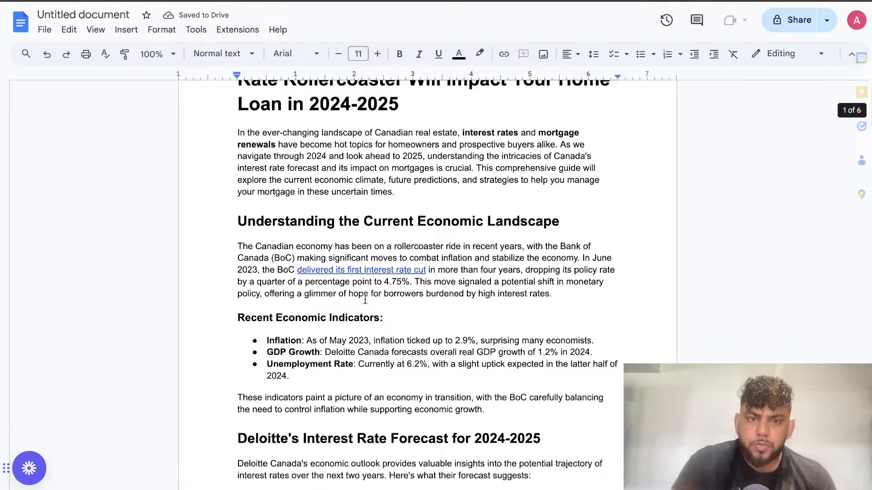
click(357, 269)
click(361, 288)
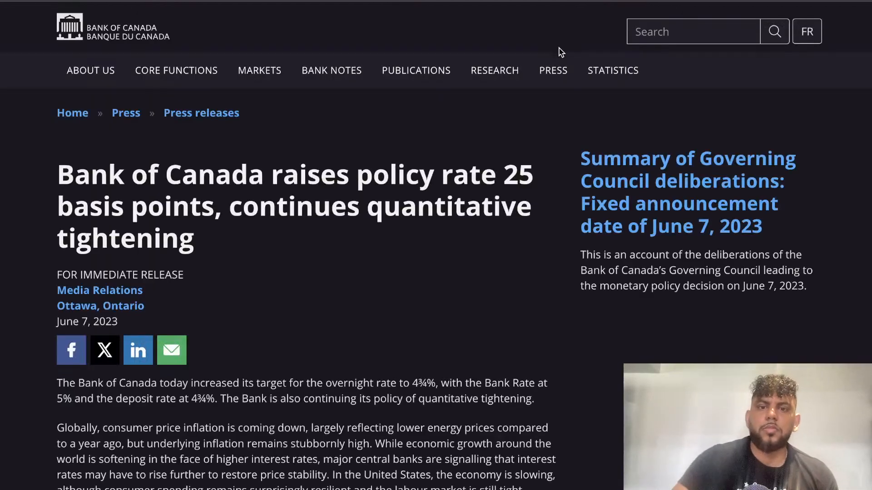
scroll(472, 245, down, 5)
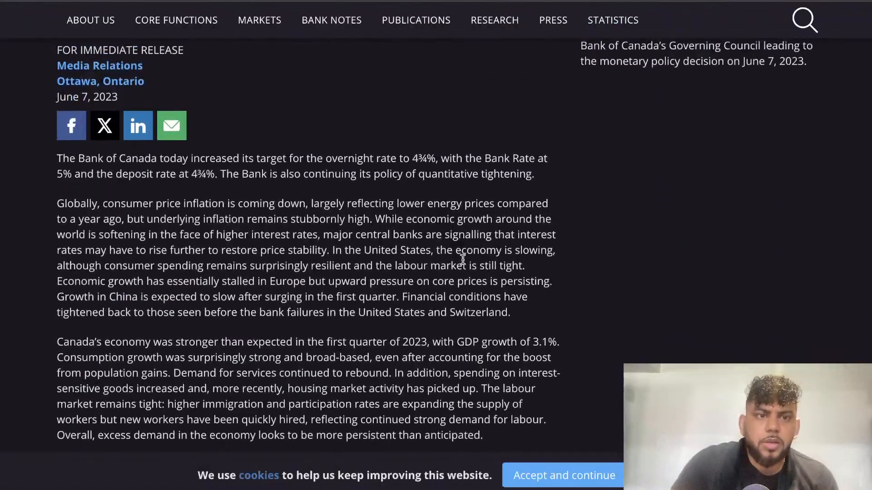
scroll(463, 263, down, 5)
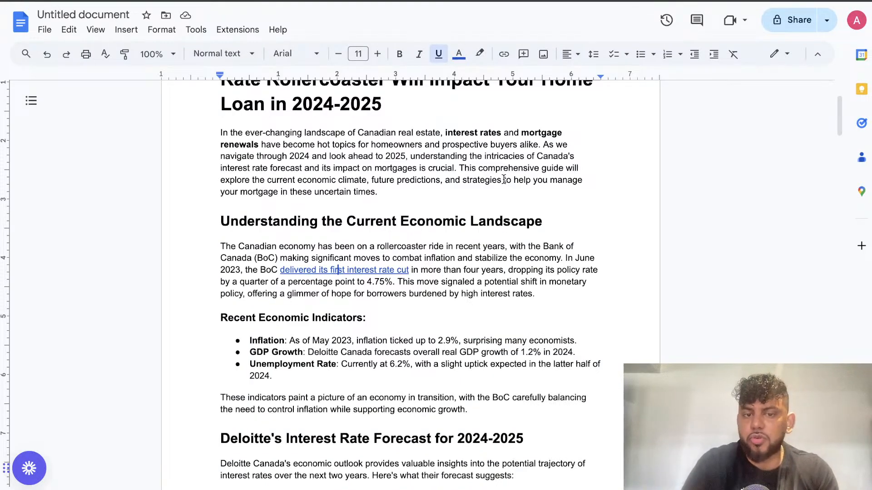
Return to the document and review its forecast table, lists and headings, previewing the target of the "The Financial Consumer Agency of Canada" link
scroll(503, 271, down, 15)
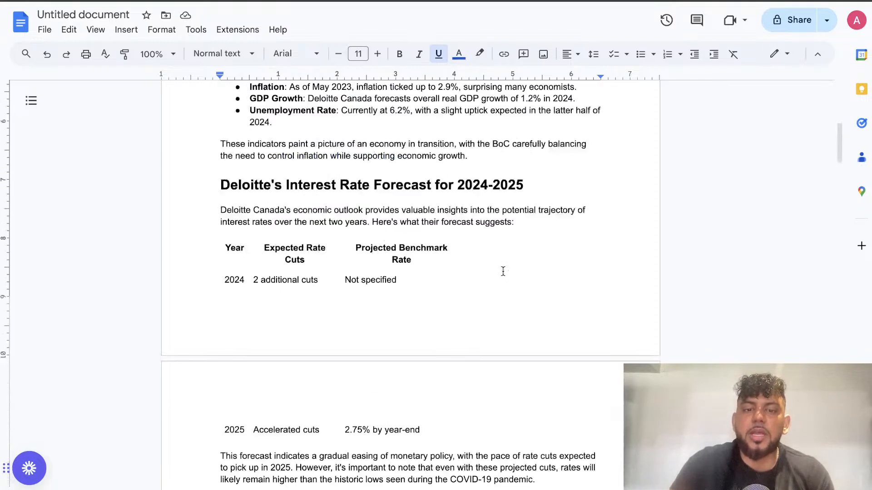
scroll(503, 271, down, 9)
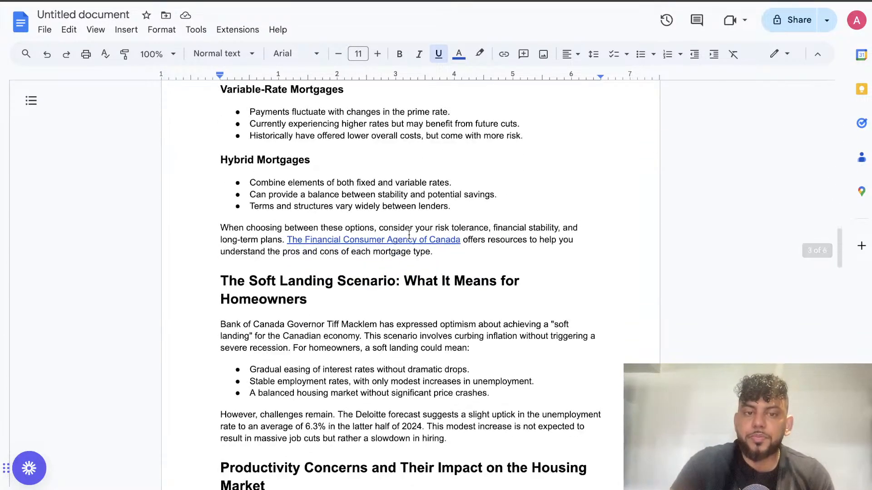
click(408, 238)
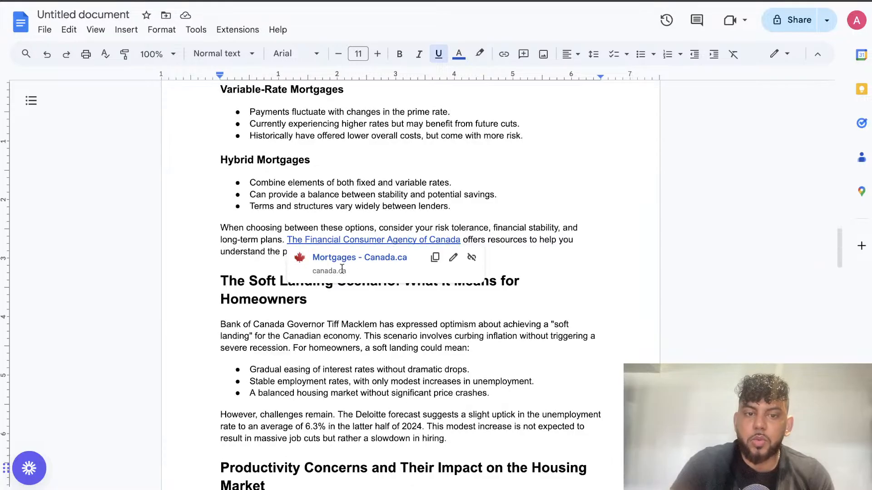
scroll(449, 354, down, 20)
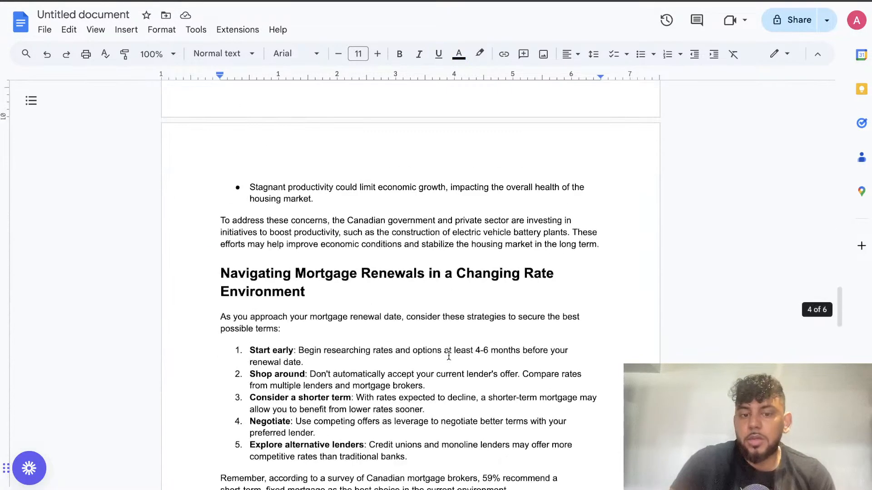
scroll(449, 356, down, 5)
scroll(448, 231, up, 15)
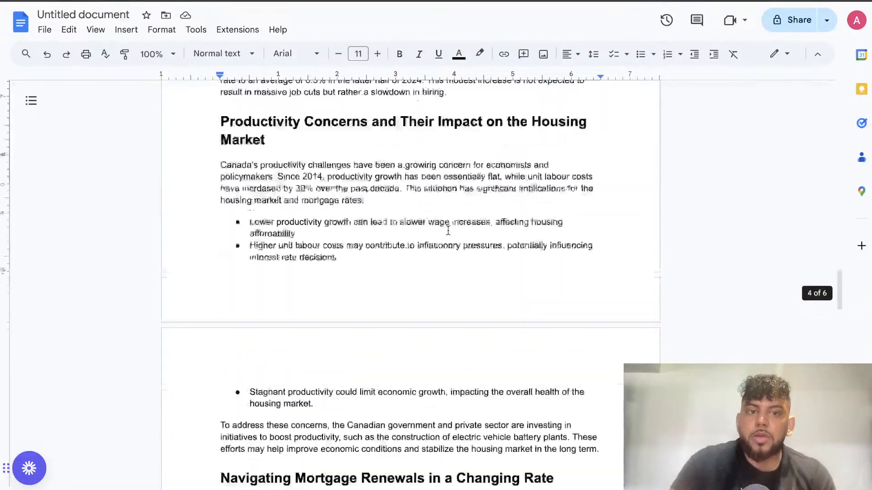
Name the document "Mortgage Mayhem: How Canada's Interest Rate Rollercoaster Will Impact Your Home Loan in 2024-2025"
click(106, 16)
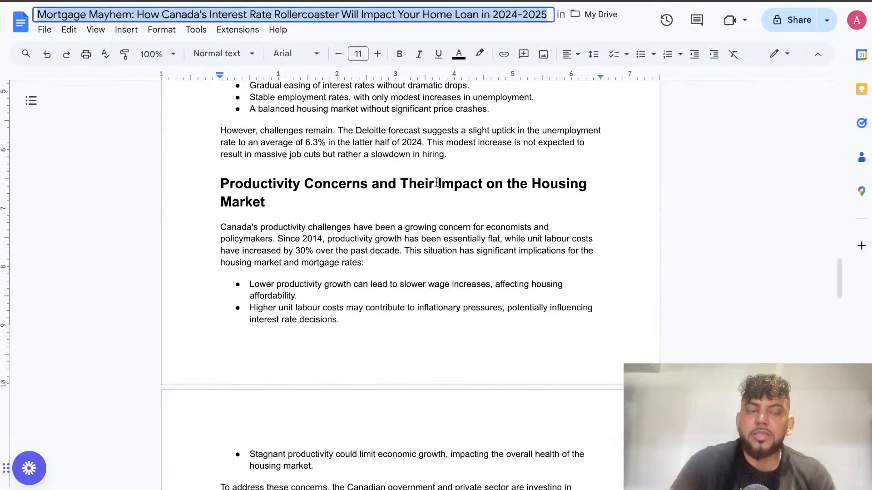
scroll(436, 183, up, 10)
scroll(437, 183, up, 10)
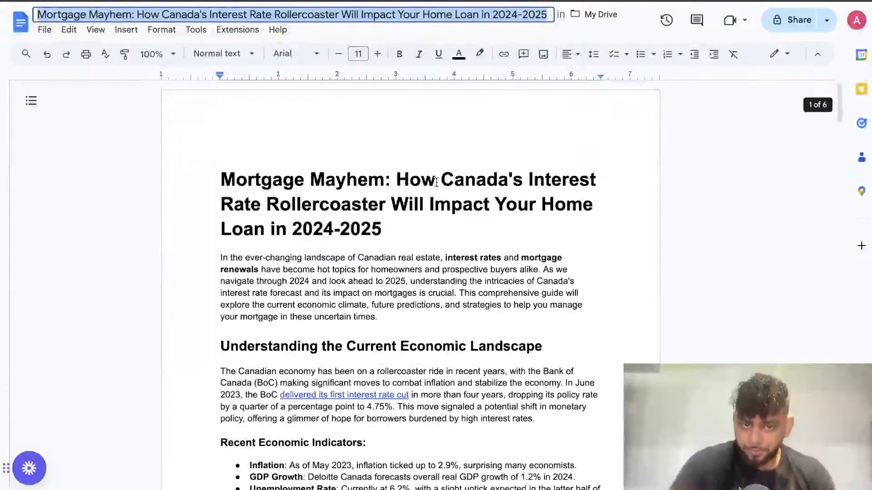
click(477, 220)
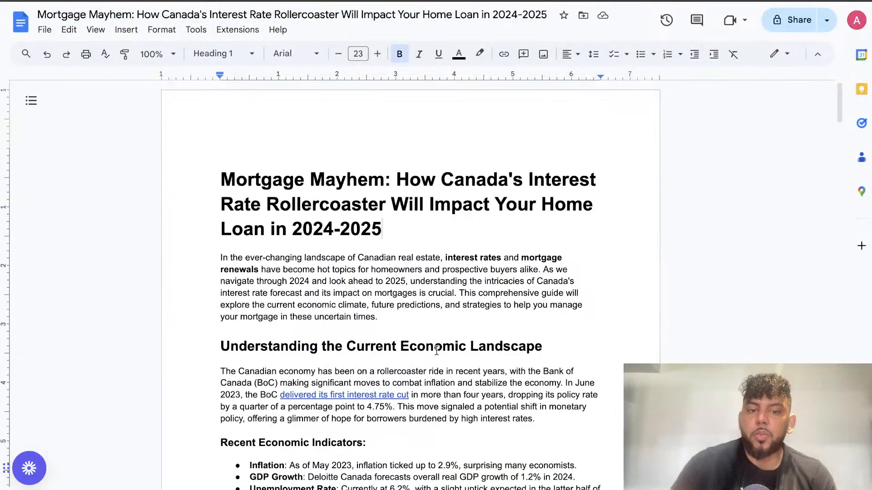
scroll(436, 350, down, 15)
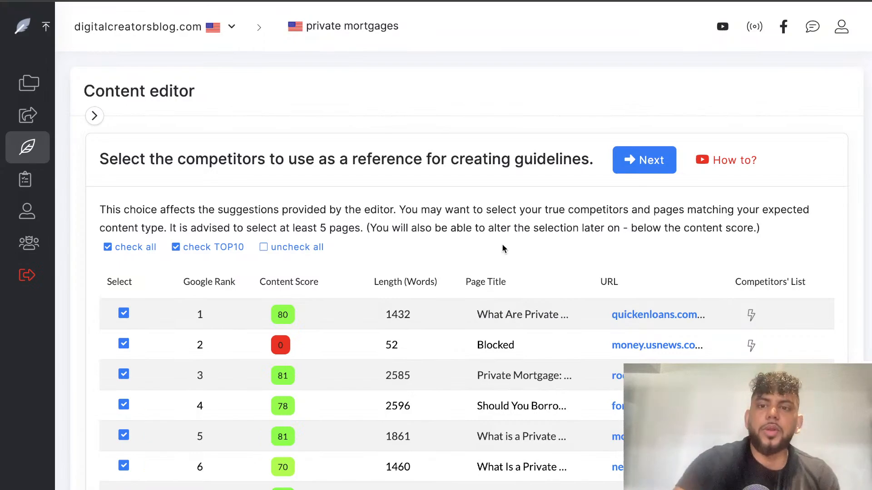
Switch to NeuronWriter and proceed with the checked competitors for "private mortgages" to the content editor's blank article
click(644, 160)
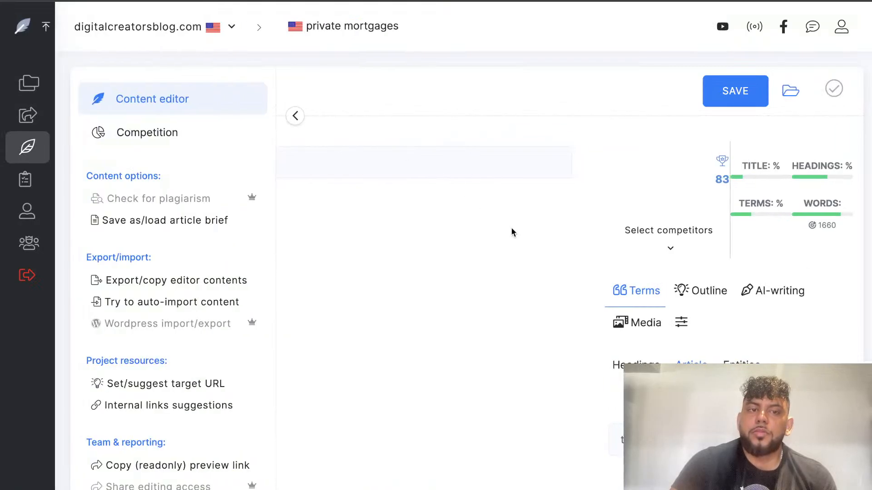
scroll(523, 236, down, 2)
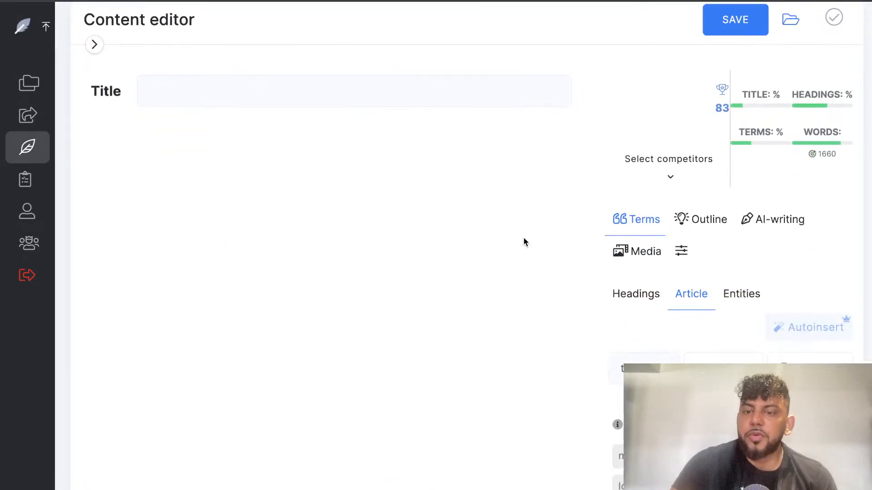
Copy the recommended article terms for "private mortgages" from the content editor
scroll(523, 242, down, 1)
scroll(762, 287, down, 2)
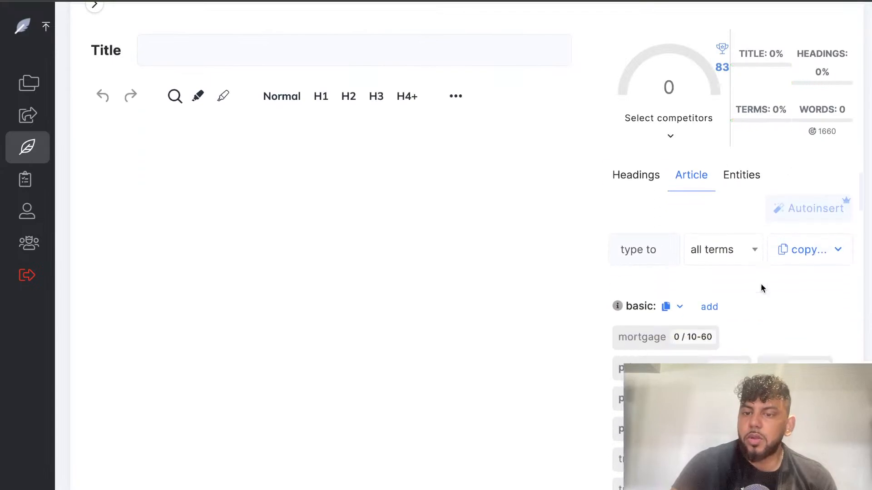
scroll(767, 323, down, 3)
scroll(768, 324, up, 4)
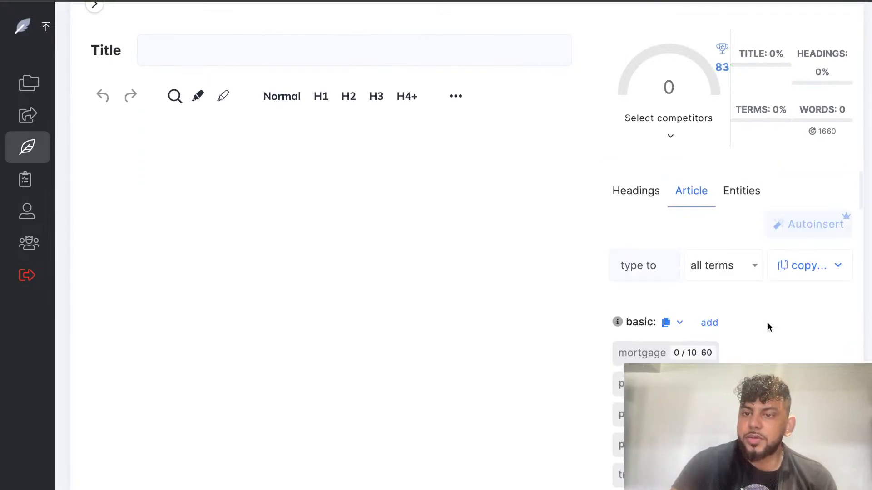
click(812, 272)
click(723, 300)
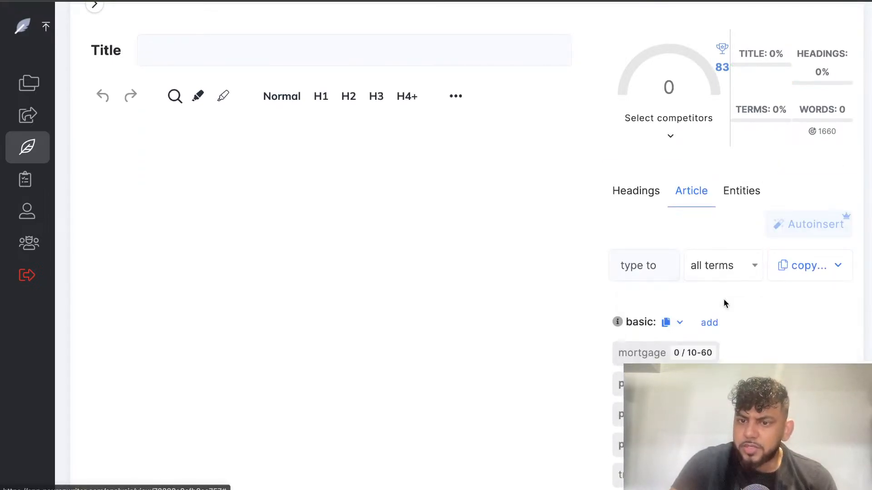
click(619, 275)
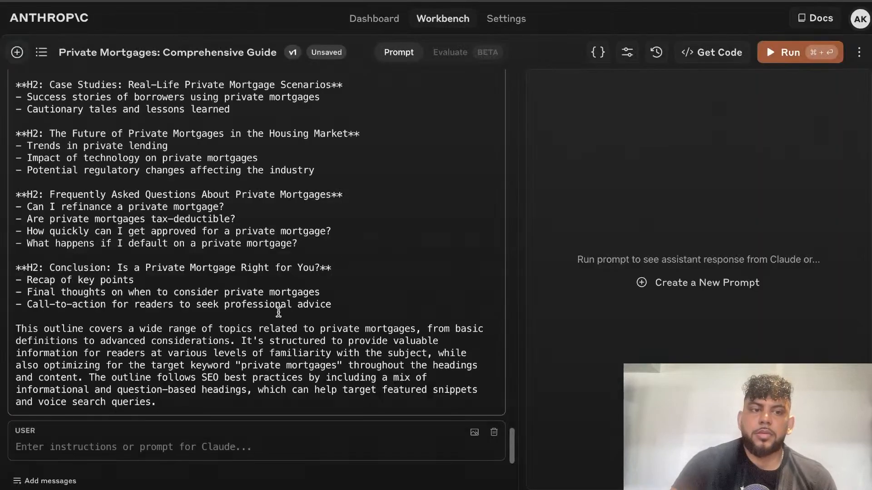
In Anthropic Workbench's "Private Mortgages: Comprehensive Guide", write "when writing the fill article include these keywords naturally throughout the article:" and paste the copied terms below
click(227, 447)
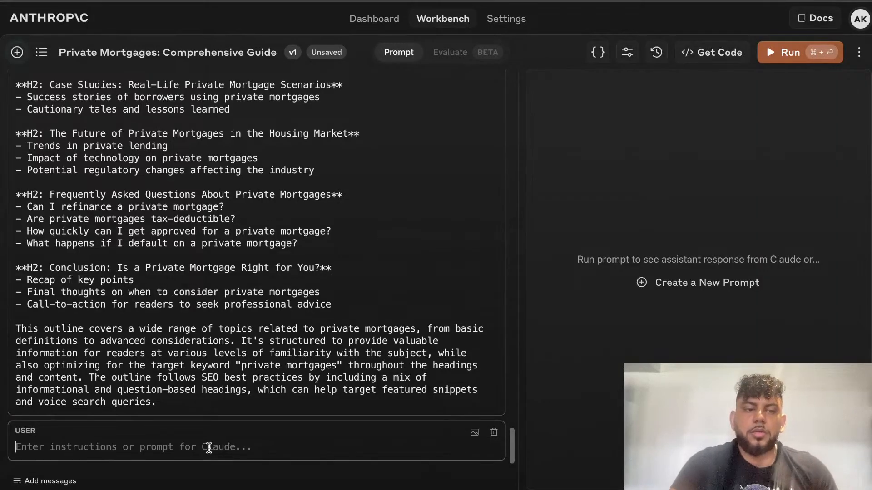
text(when writin)
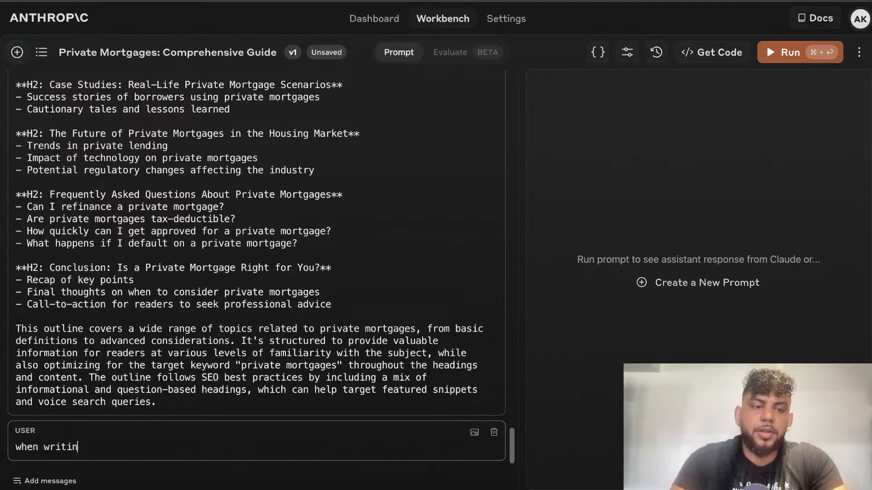
text(g the fill articl)
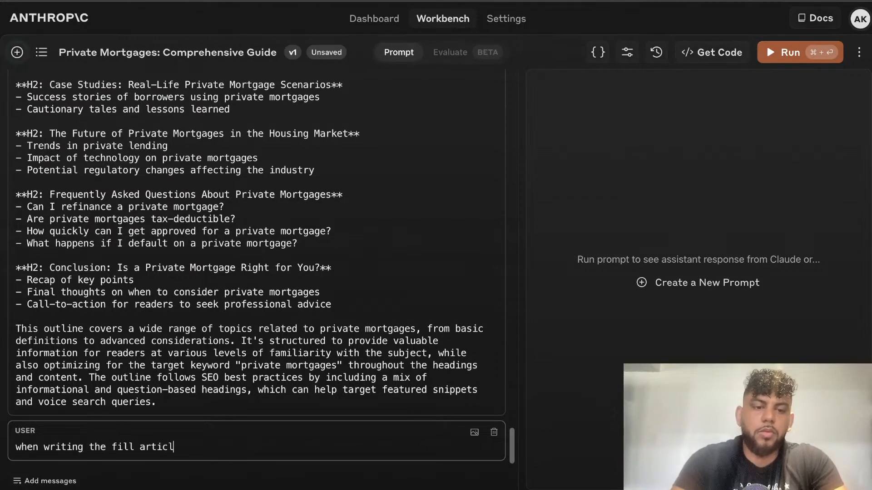
text(e inclde the)
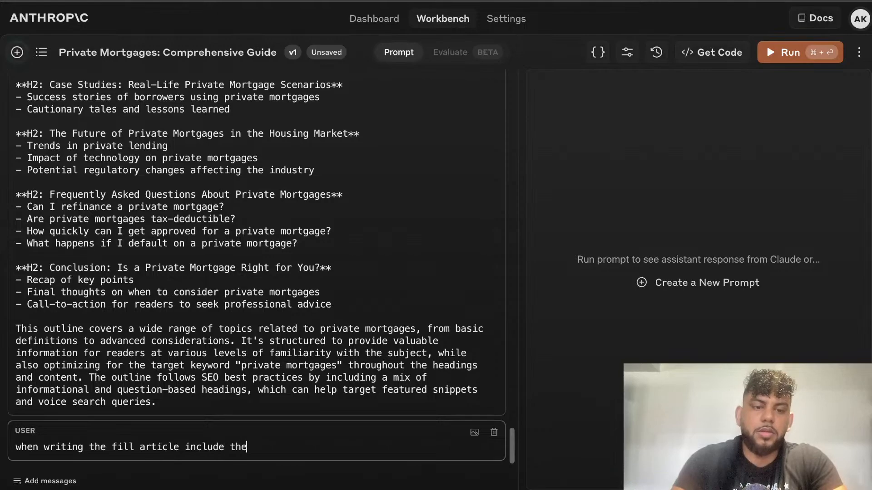
text(se keywords na)
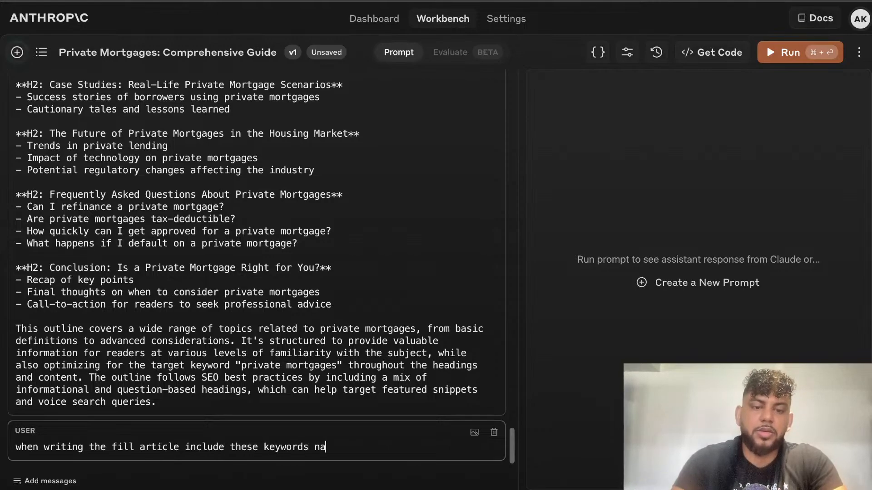
text(turally through)
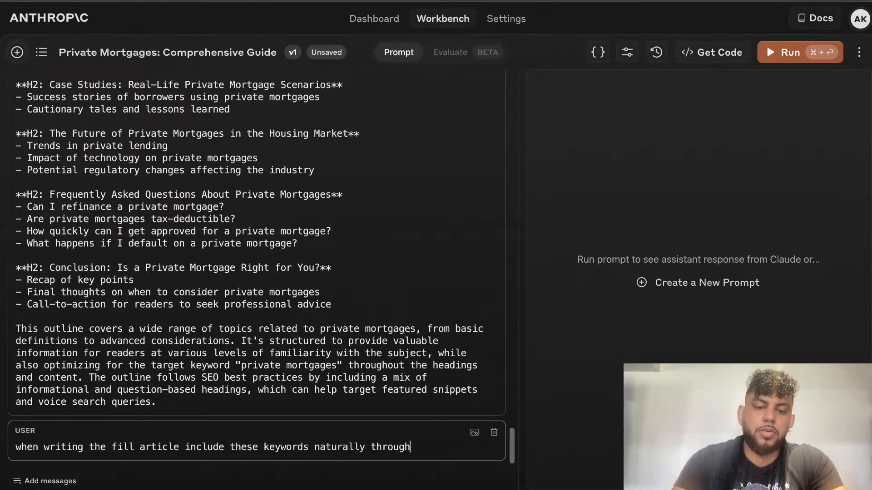
text(out the article)
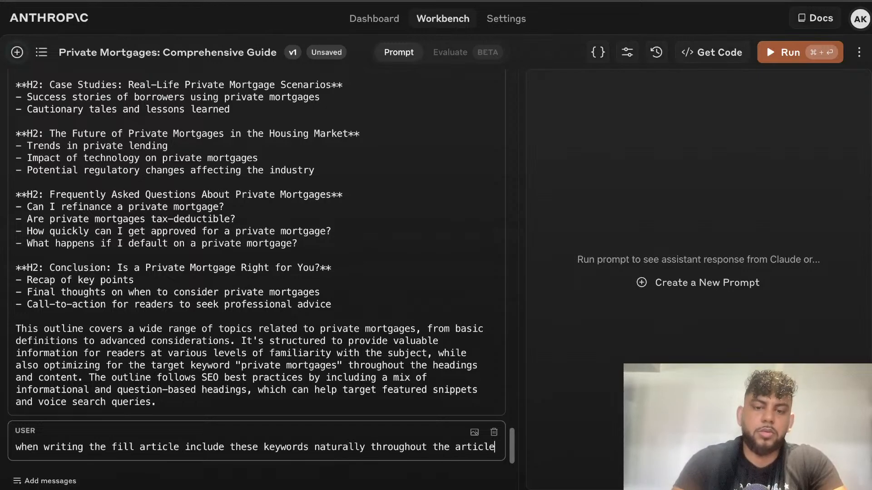
text(:)
key(Return)
key(super+v)
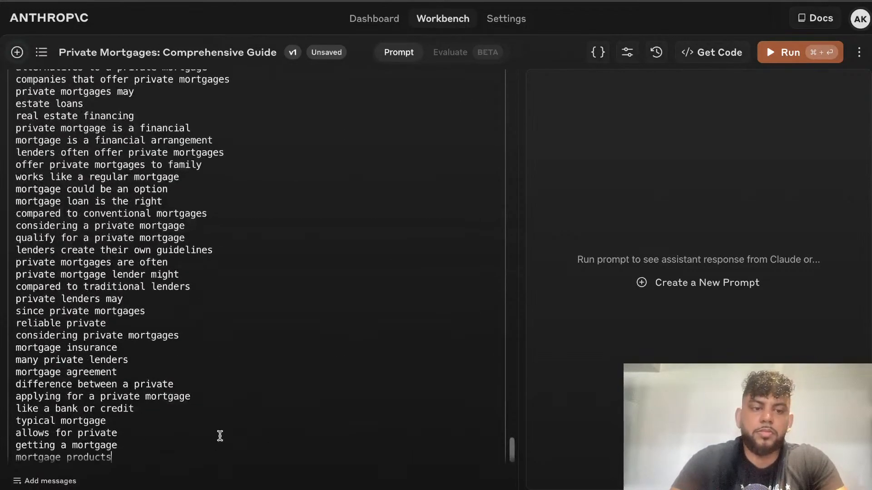
End the message with "now write the full article, include lists,tables,charts,bolded words aim for 2500 words write in markdown"
scroll(231, 326, down, 2)
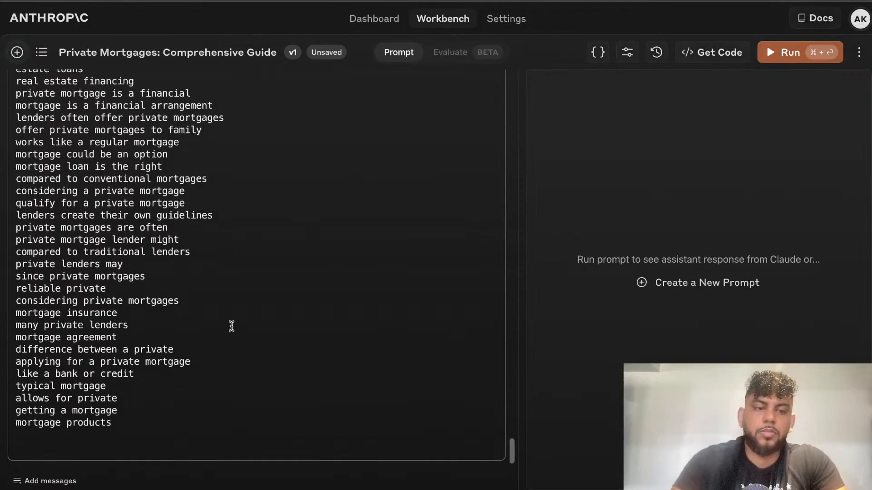
text(now write t)
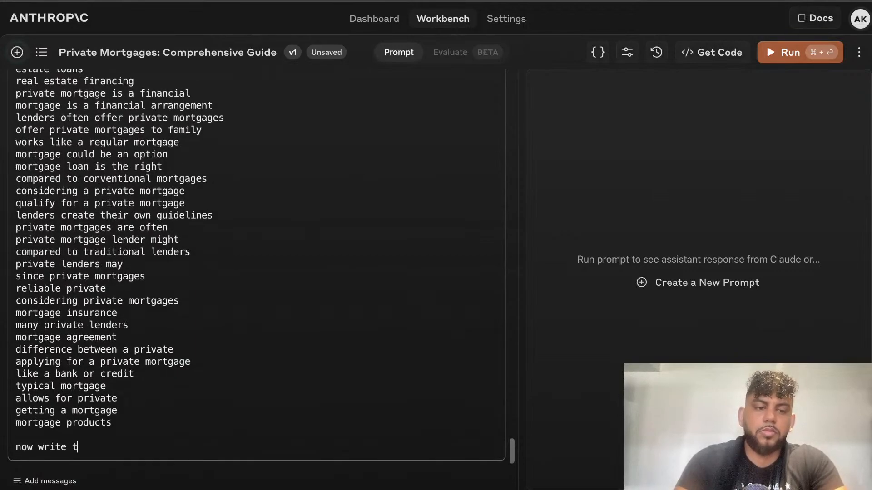
text(he full article, )
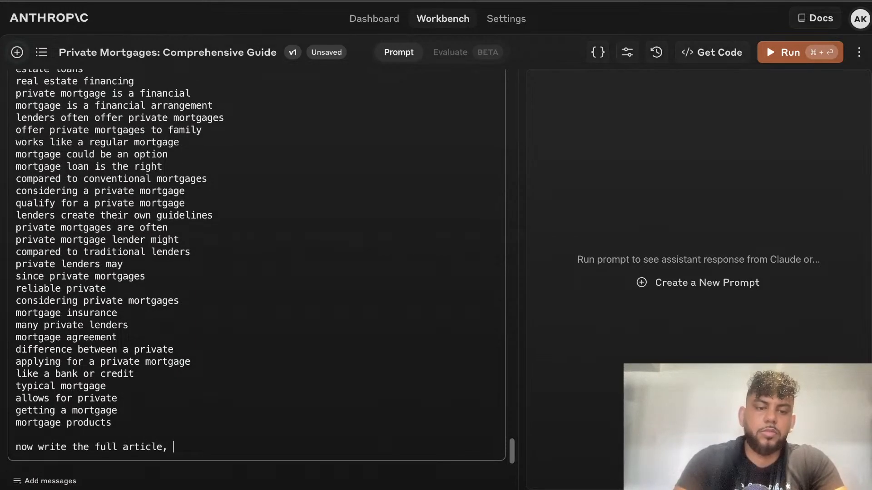
text(include lists,t)
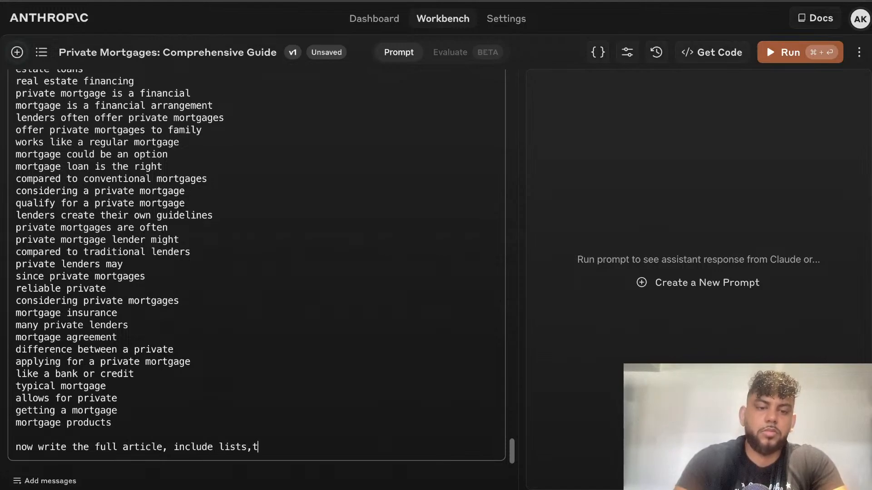
text(ables,chartds)
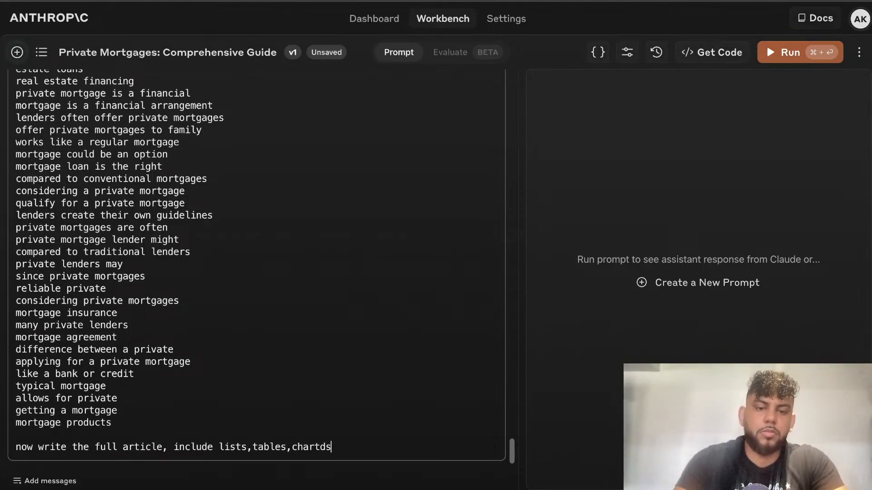
text(bolkd)
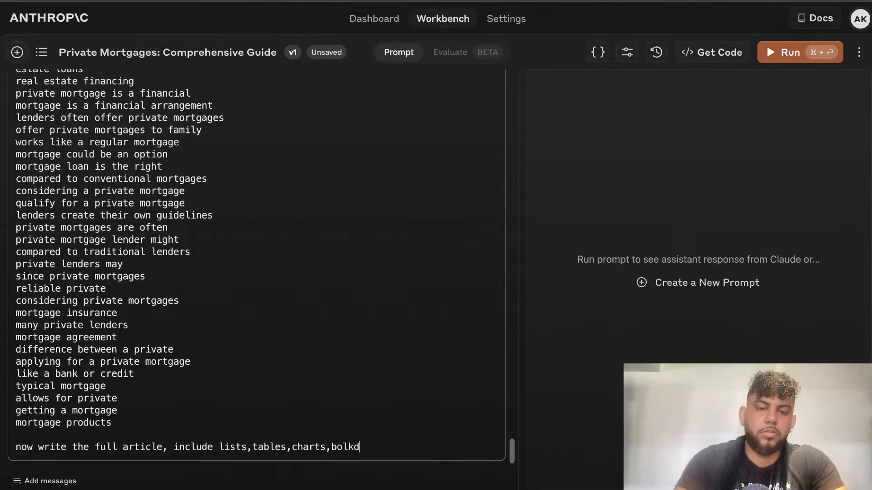
key(BackSpace)
key(BackSpace)
text(ded words)
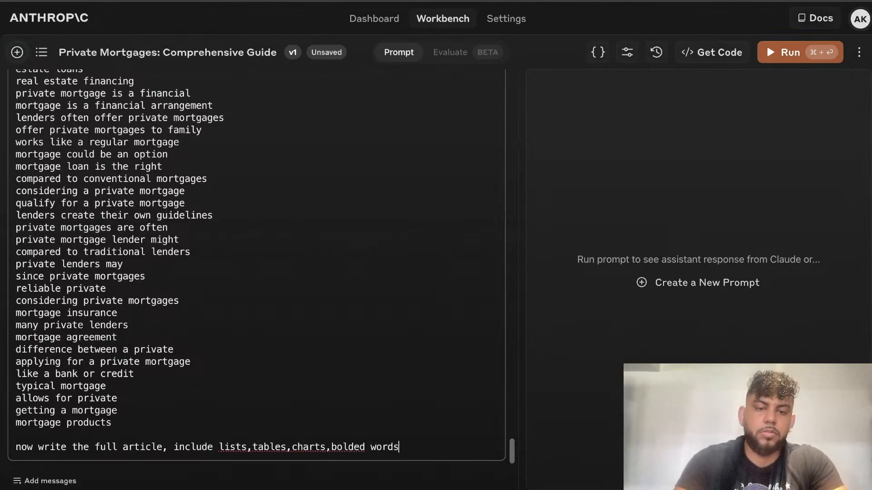
text( aim for 250)
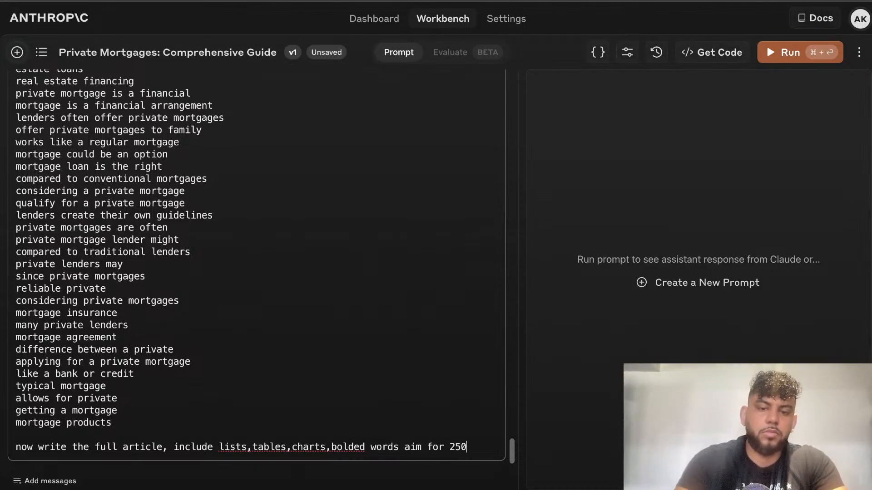
text(0 wor)
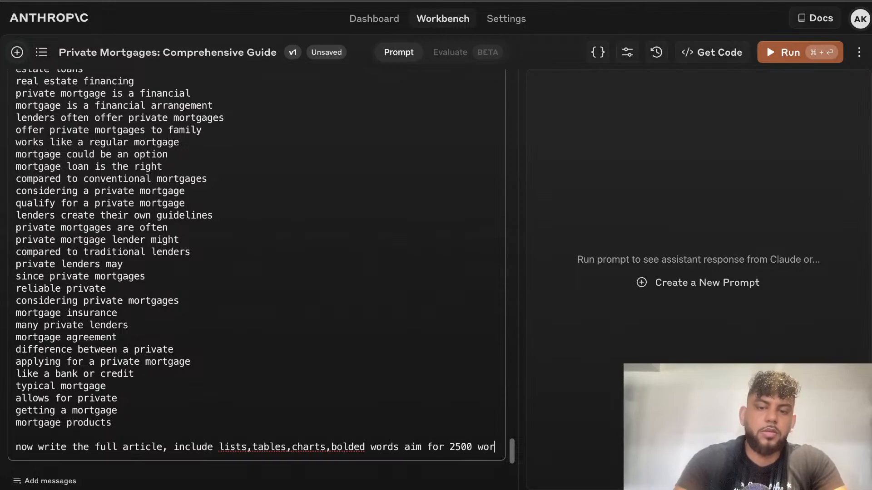
text(ds)
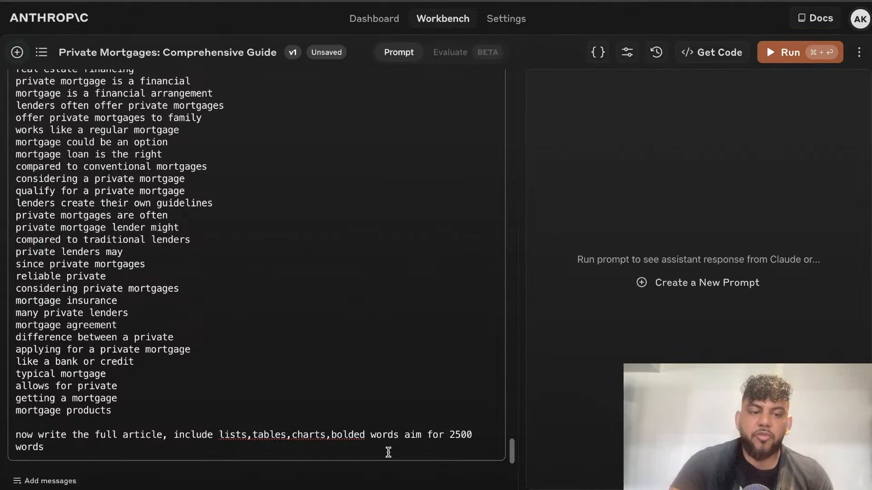
text( w)
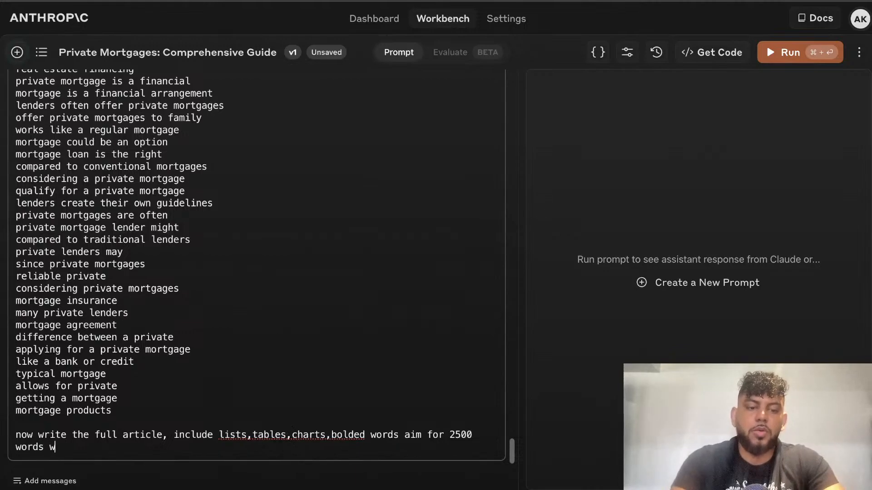
text(rite in markdown)
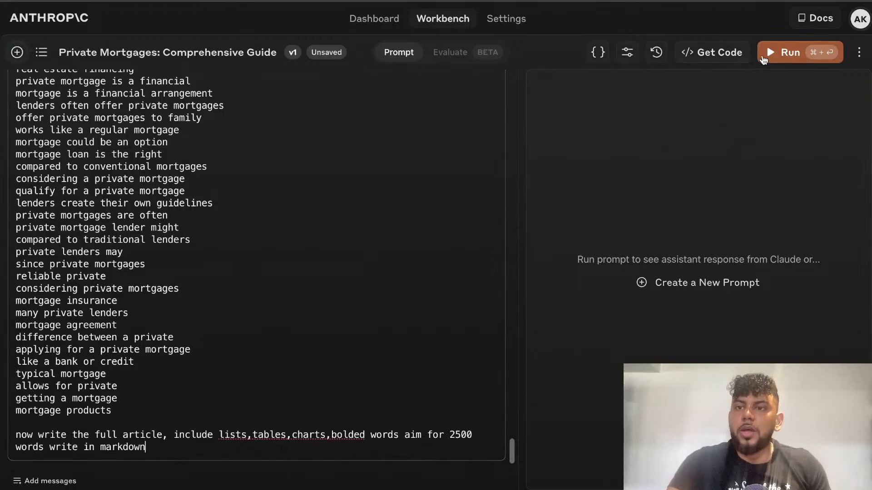
Check the earlier outline request in the conversation and run the private mortgages article prompt
scroll(394, 161, up, 20)
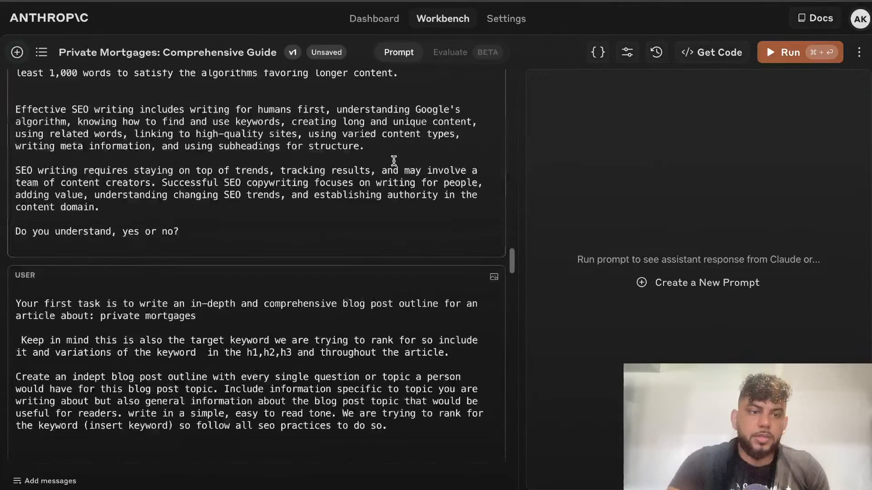
scroll(393, 161, down, 1)
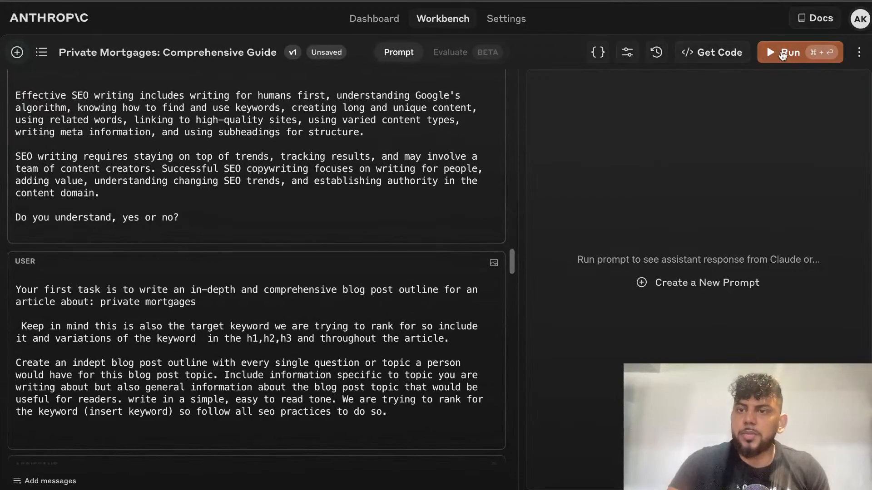
click(782, 53)
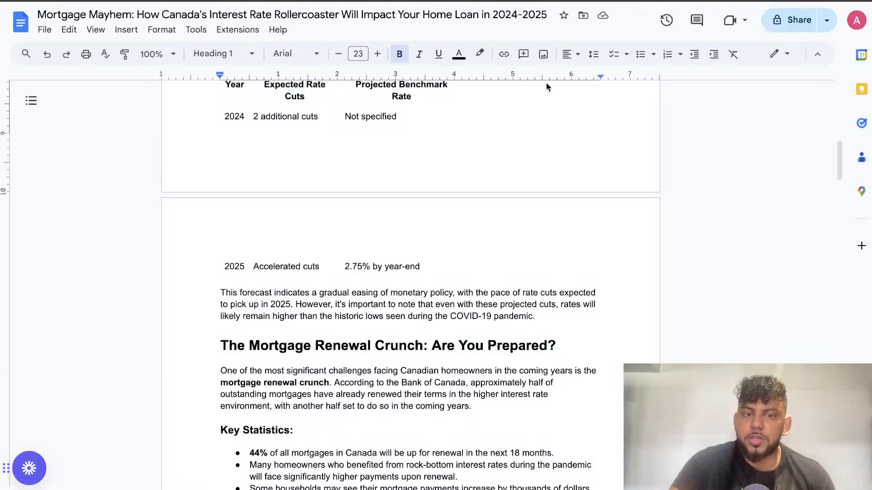
Recheck the Google Docs article, and run "create an short and to the point seo title and meta description" in Workbench's "Mortgage Rate Strategy" prompt
scroll(547, 86, up, 14)
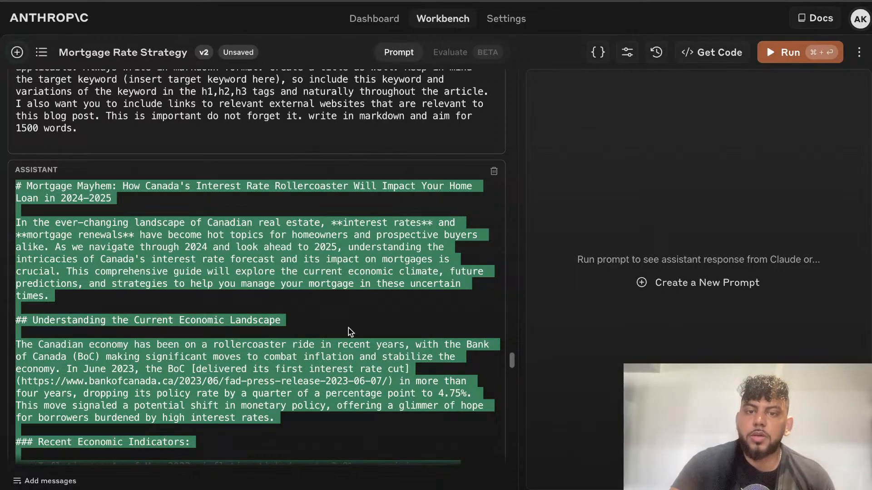
scroll(407, 294, down, 15)
click(217, 450)
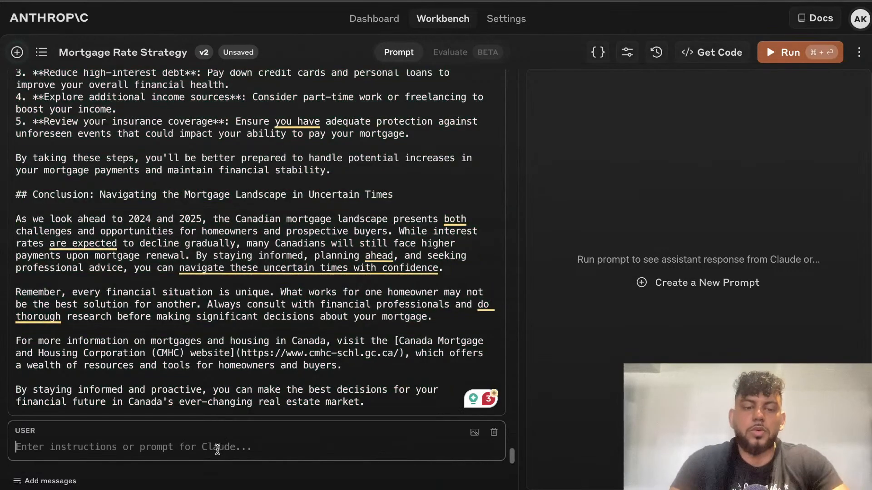
text(create an s)
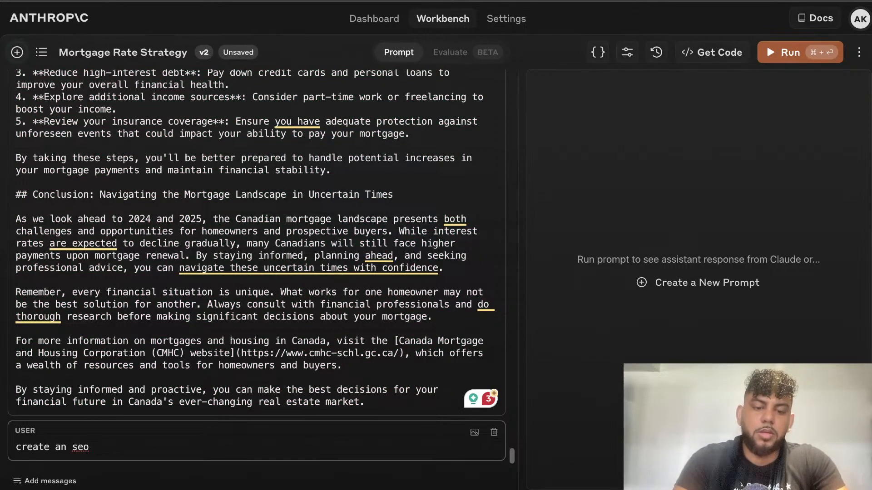
text(hort and cat)
key(BackSpace)
key(BackSpace)
key(BackSpace)
text(t)
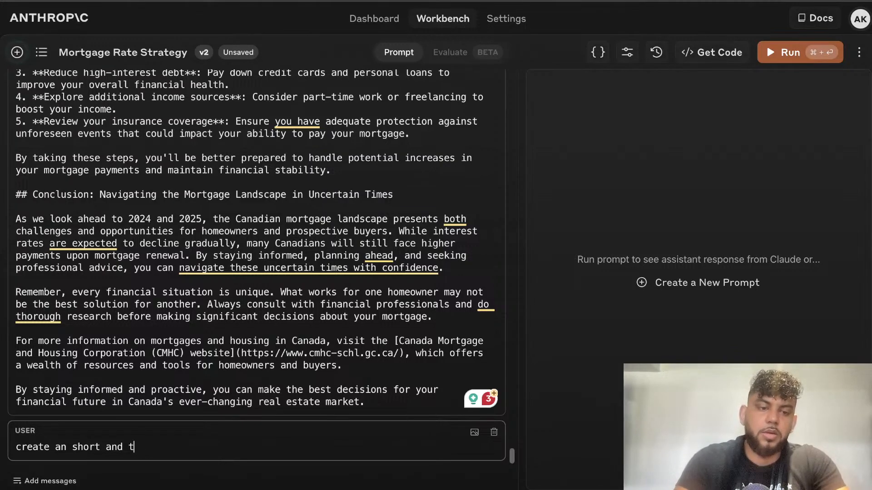
text(o the point seo)
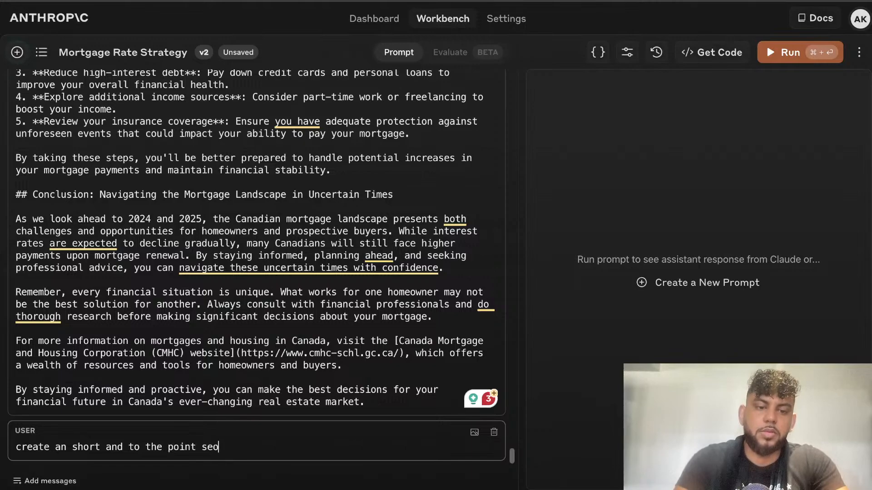
text( title an)
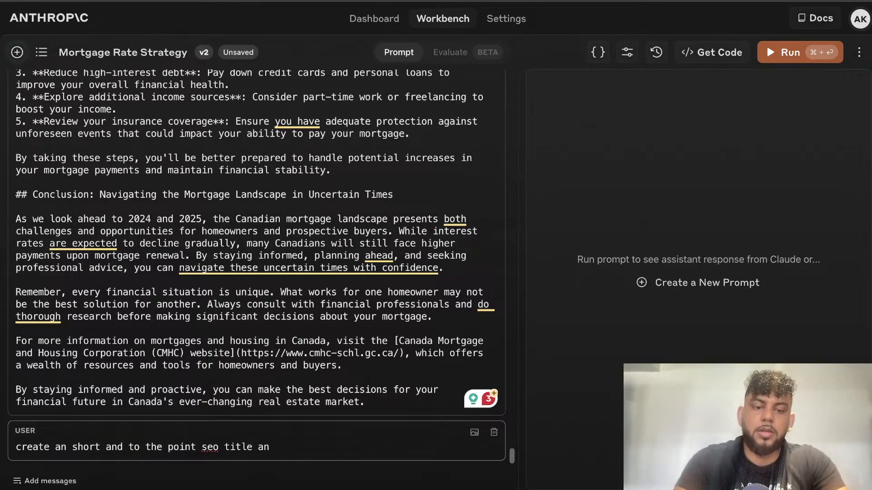
text(d meta description)
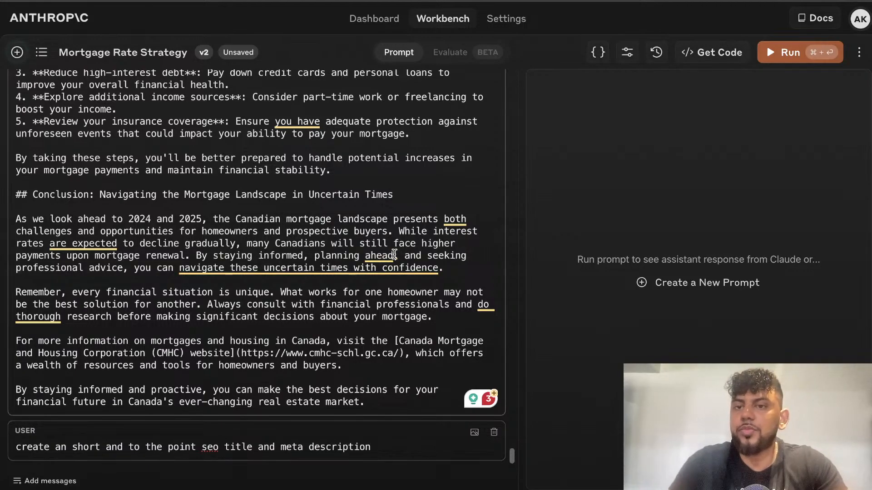
click(811, 55)
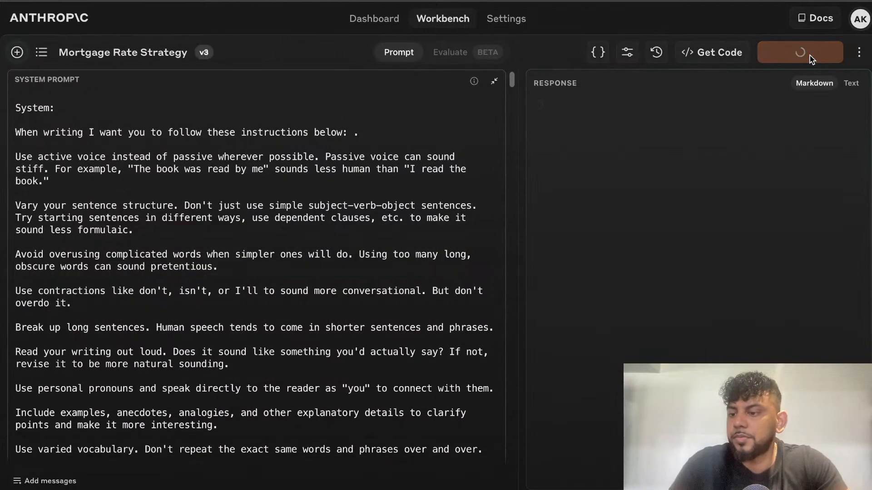
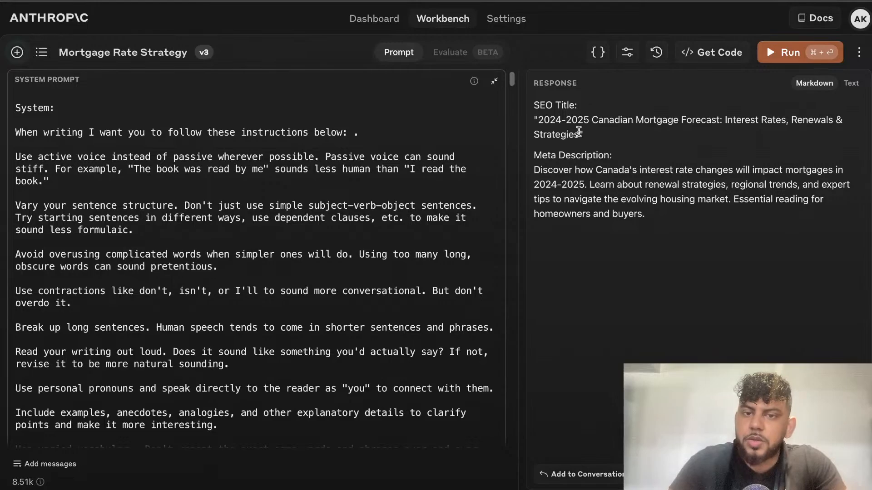
Highlight the generated SEO title and add the title and meta description response to the "Mortgage Rate Strategy" conversation
drag(584, 134, 535, 122)
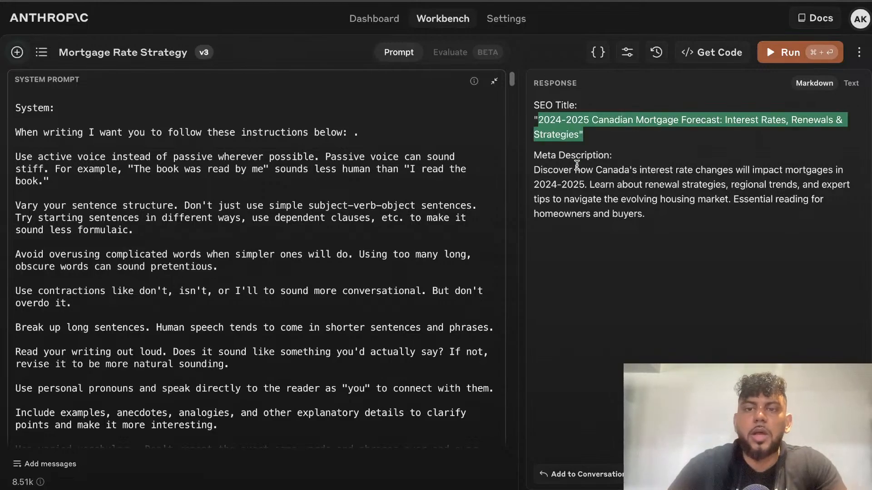
scroll(352, 295, down, 15)
scroll(352, 295, down, 5)
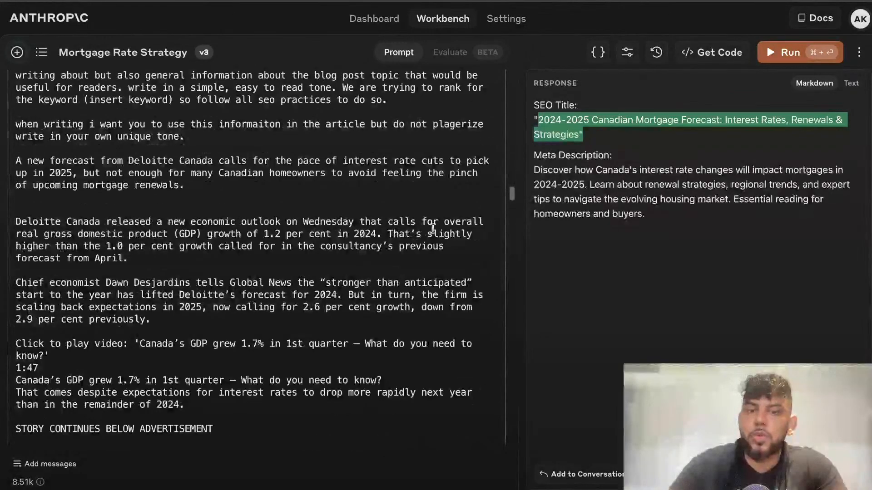
drag(518, 189, 517, 189)
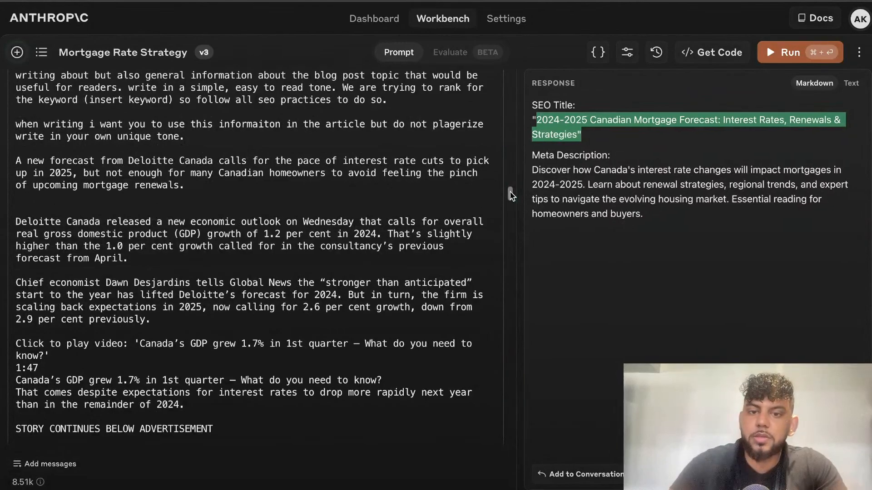
scroll(364, 295, down, 15)
click(581, 475)
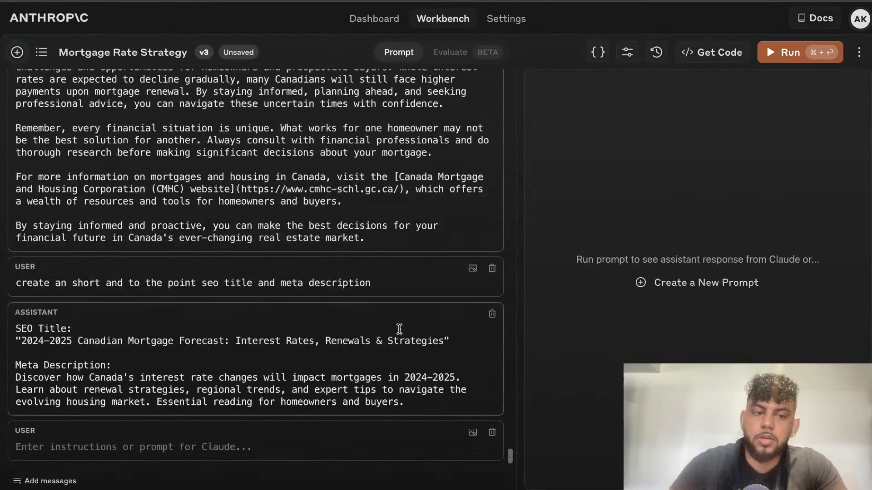
Run the prompt "create sugesstions for image prompts in which we can use in this article." and look through the suggestions
text(create )
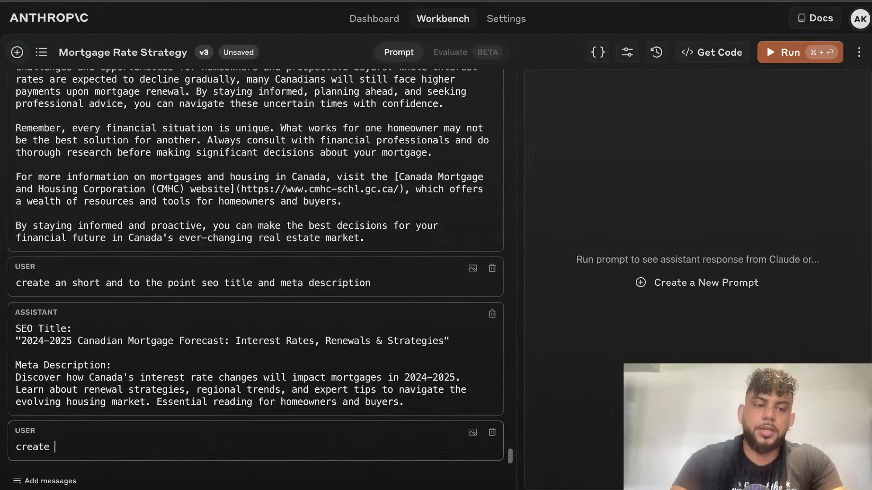
text(an um)
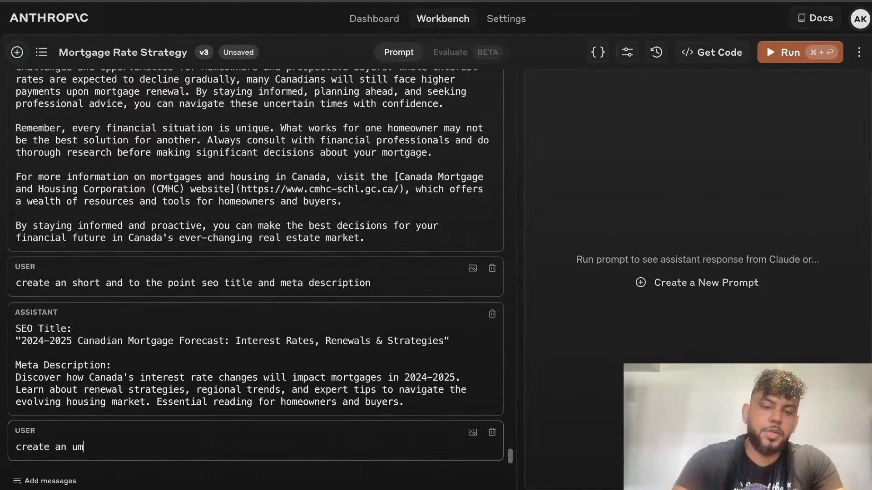
text(age )
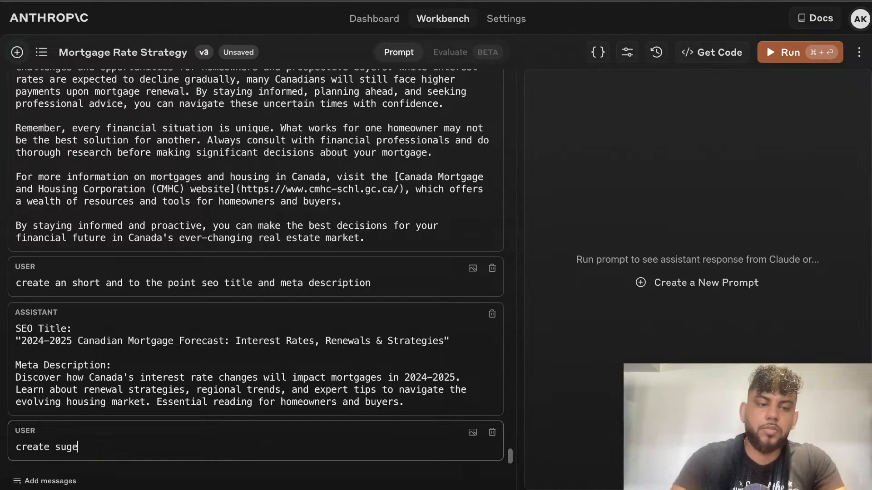
text(sugesstions fo)
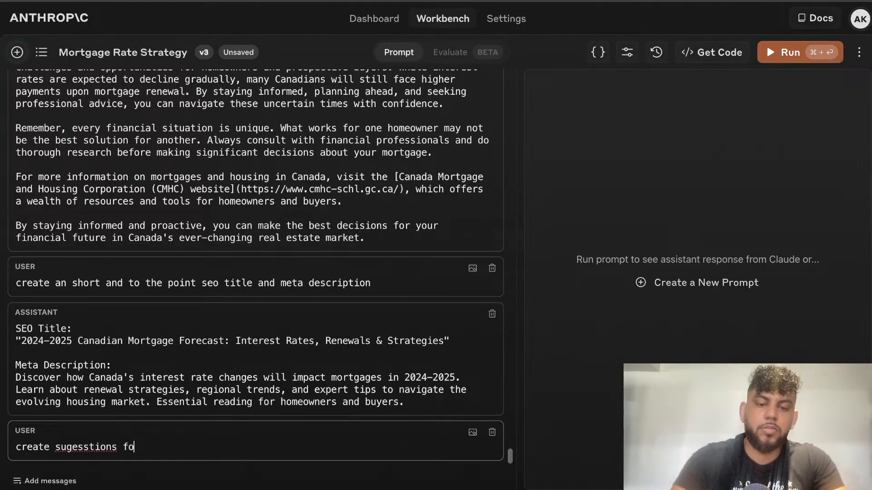
text(r image promop)
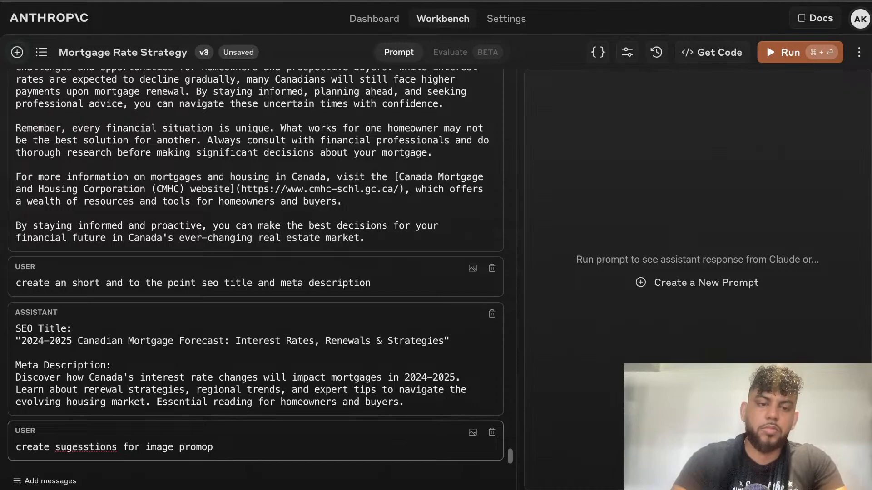
text(tpts in which we can use)
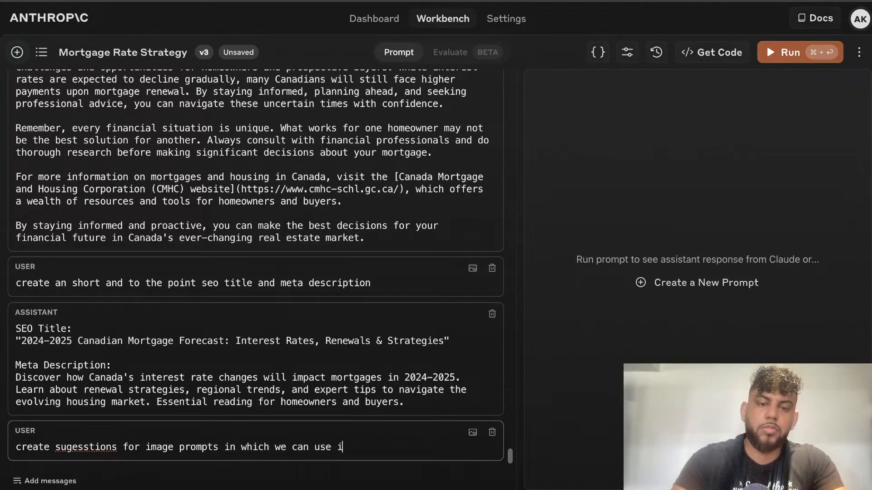
text(is article.)
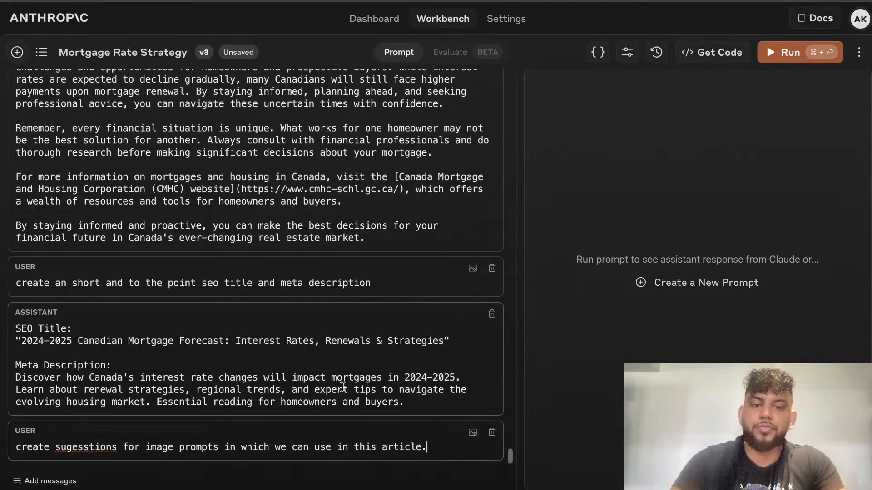
click(783, 59)
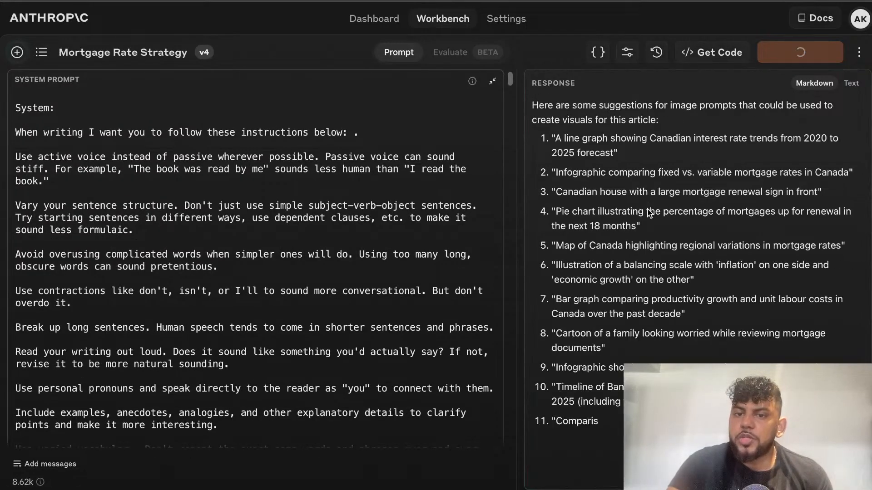
scroll(639, 257, down, 1)
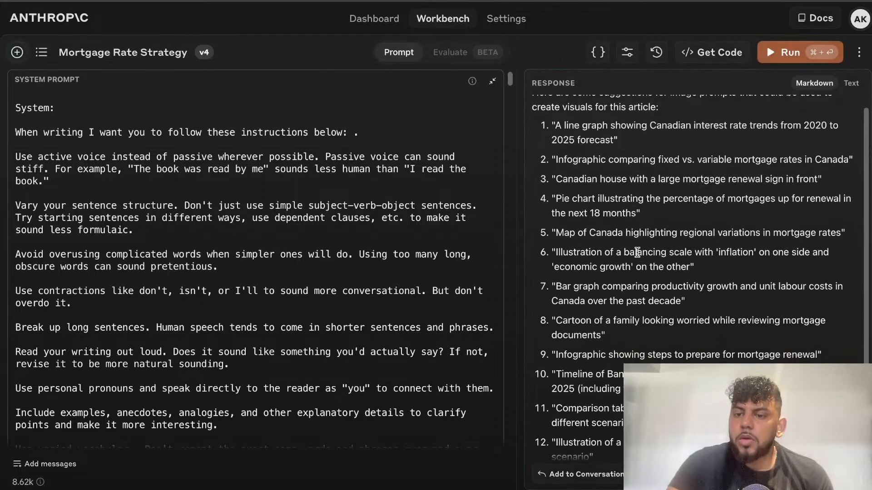
scroll(638, 253, up, 1)
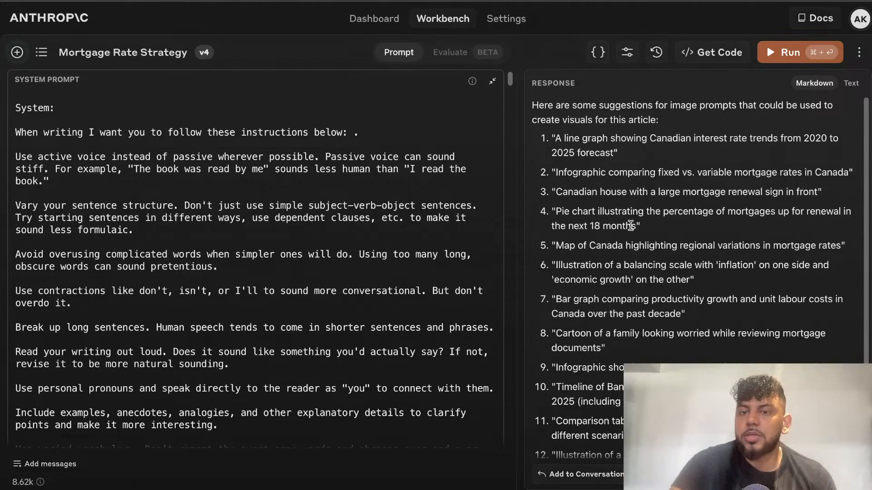
scroll(447, 256, down, 15)
scroll(446, 257, down, 10)
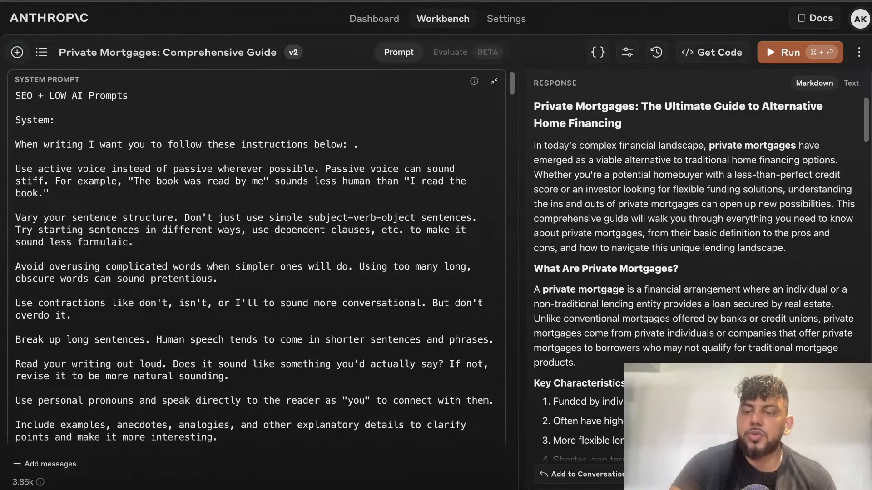
In "Private Mortgages: Comprehensive Guide", review the generated article and add it to the conversation
scroll(651, 361, down, 15)
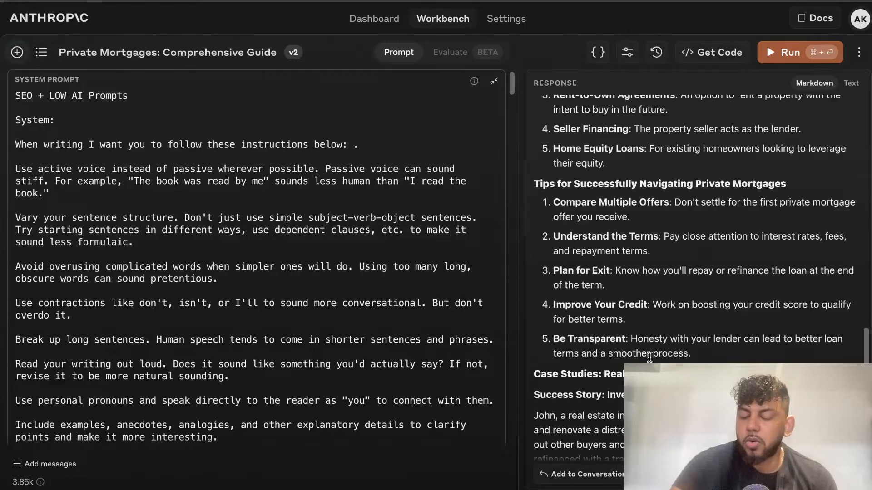
click(590, 477)
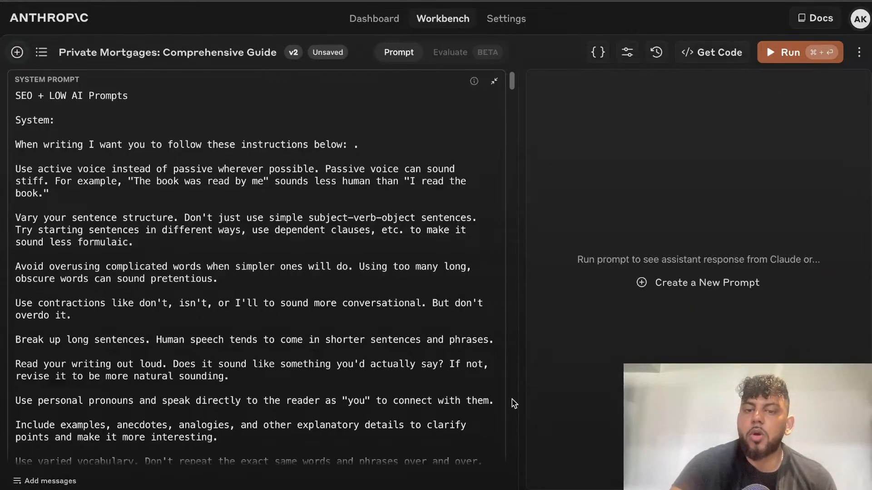
scroll(512, 402, down, 20)
scroll(512, 403, down, 20)
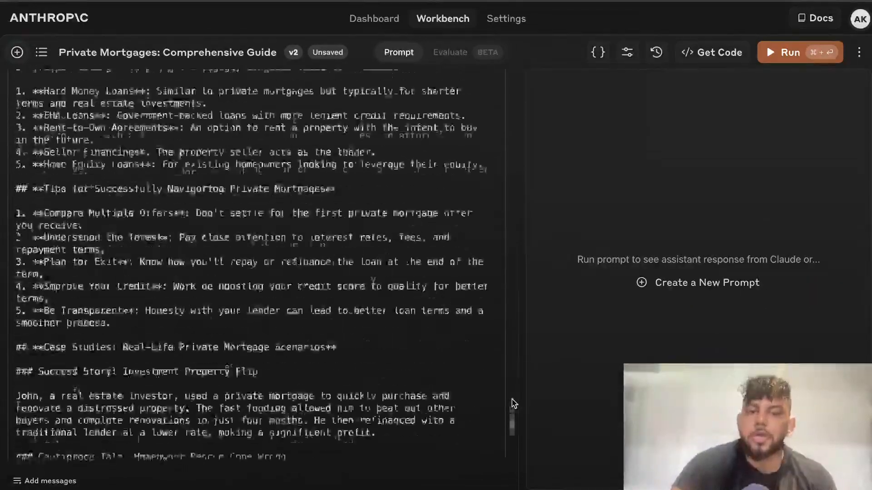
Select the full private mortgages article in the assistant message and count its words with Word Counter Plus
drag(168, 398, 10, 124)
scroll(120, 228, up, 13)
scroll(119, 227, up, 15)
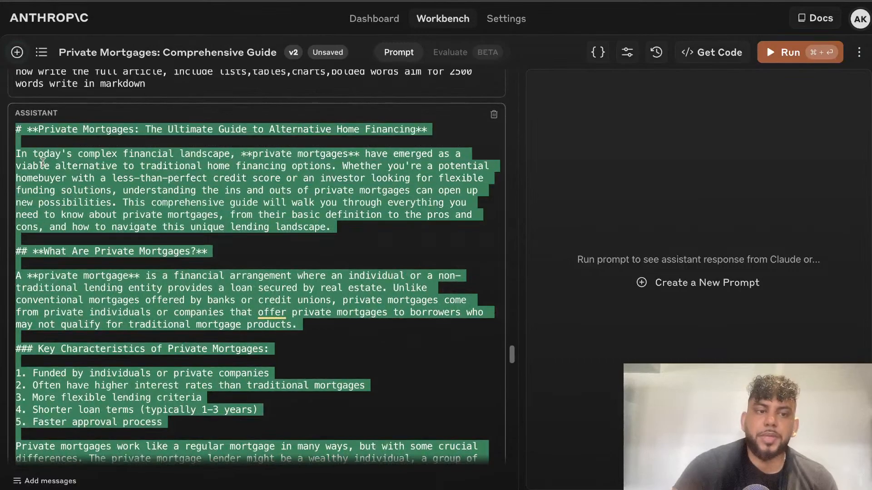
right_click(76, 190)
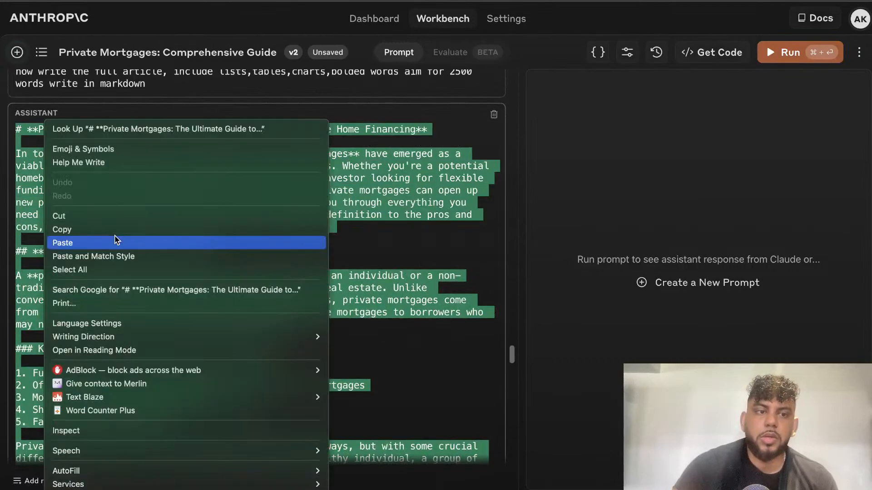
click(116, 413)
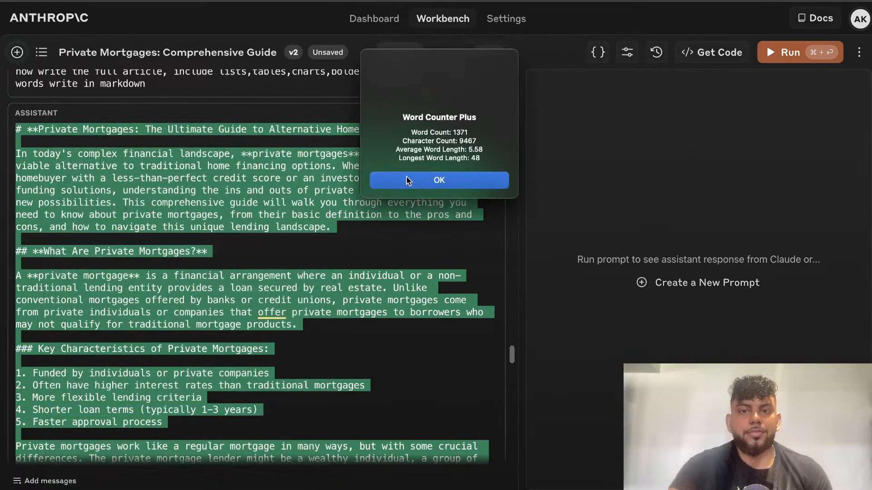
click(406, 179)
Copy the selected private mortgages article from the assistant message
scroll(391, 235, down, 20)
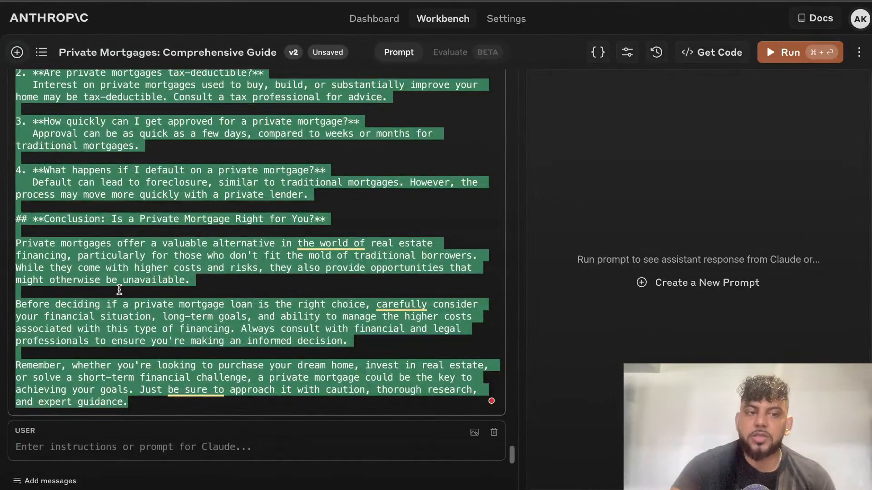
right_click(117, 272)
click(129, 230)
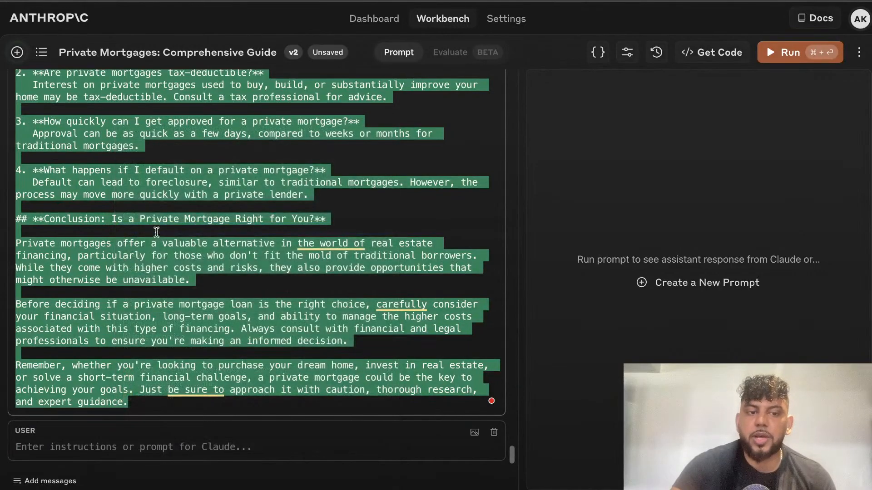
Write "keep the tone and format but expand to 2500 words" as the follow-up message and run the prompt
click(70, 456)
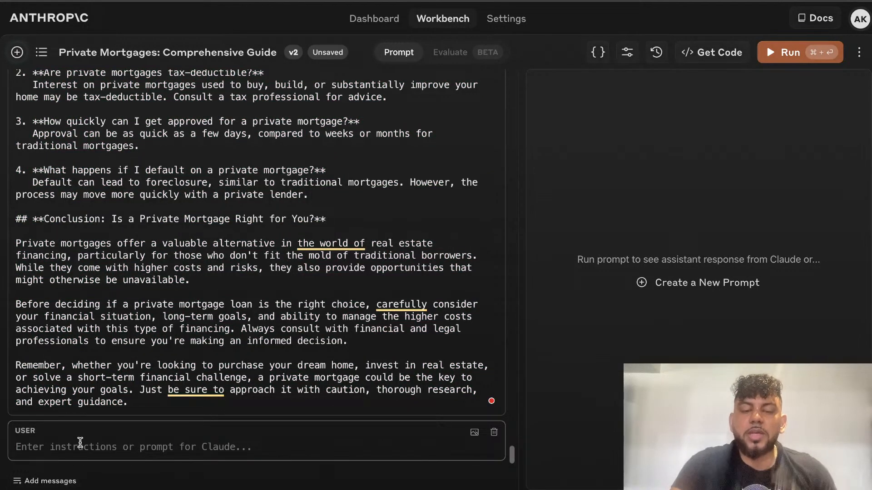
text(keep)
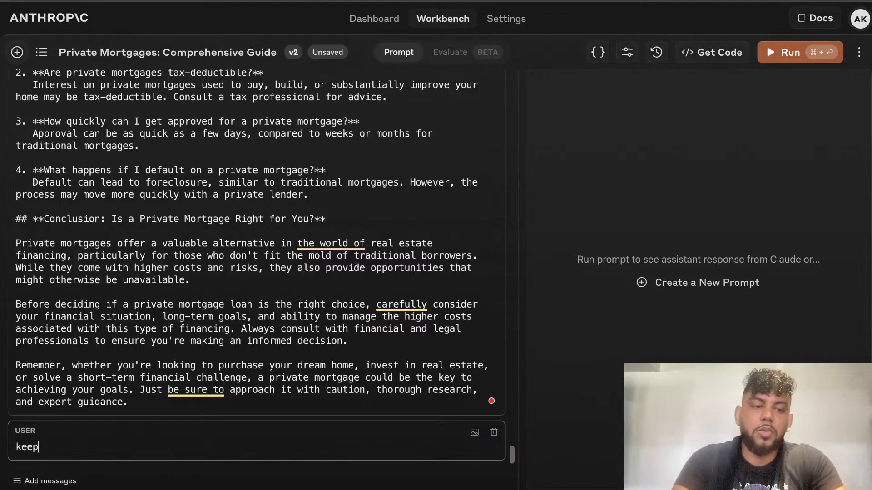
text( the tone)
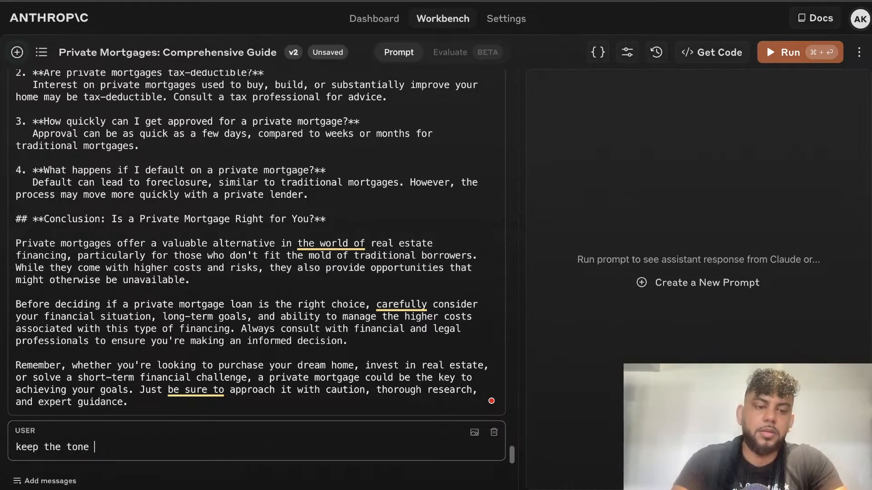
text(and format)
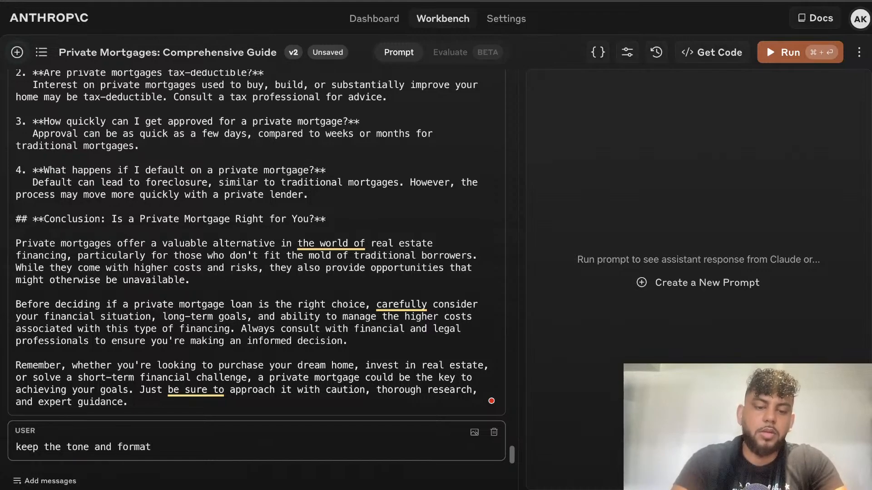
text( byt d)
key(BackSpace)
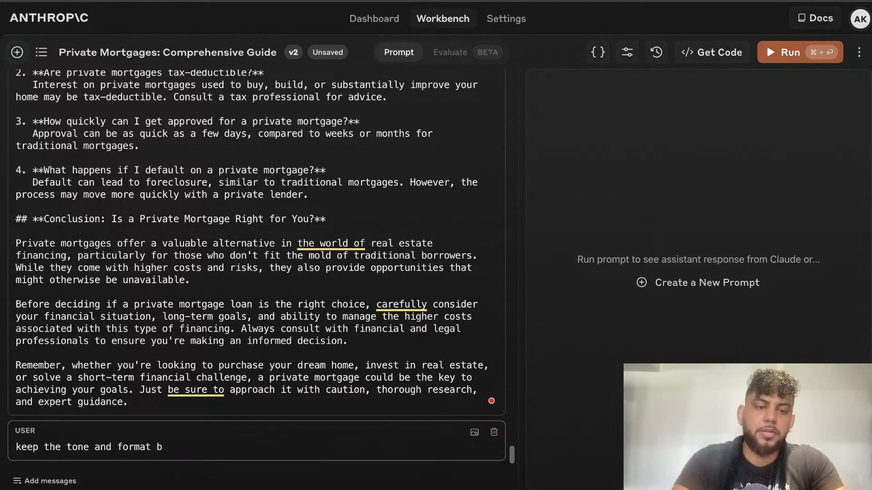
text(expand to )
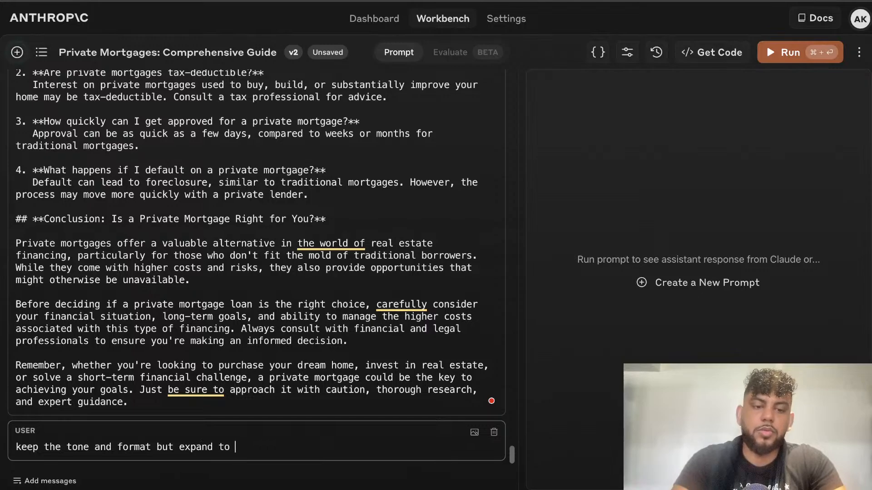
text(200)
text(500)
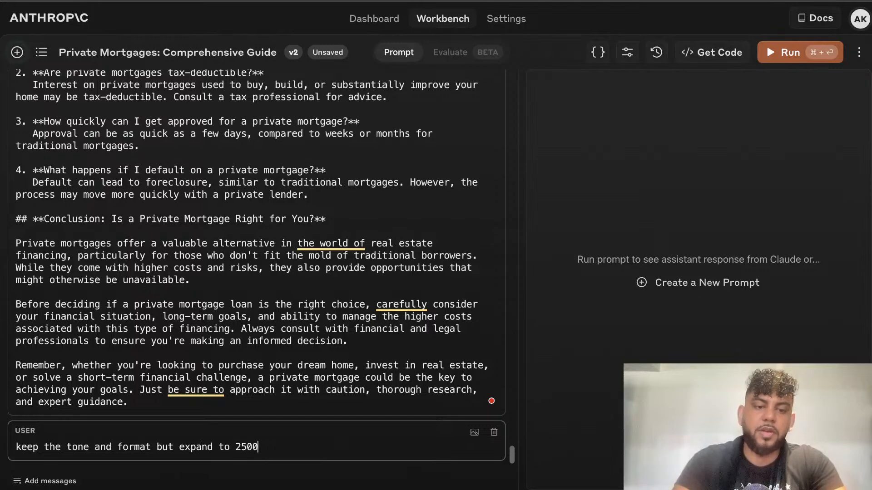
text( words)
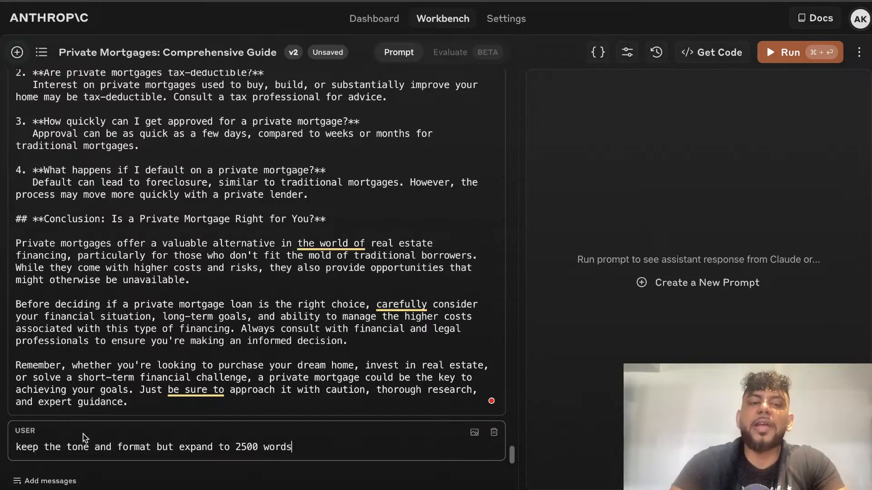
click(782, 53)
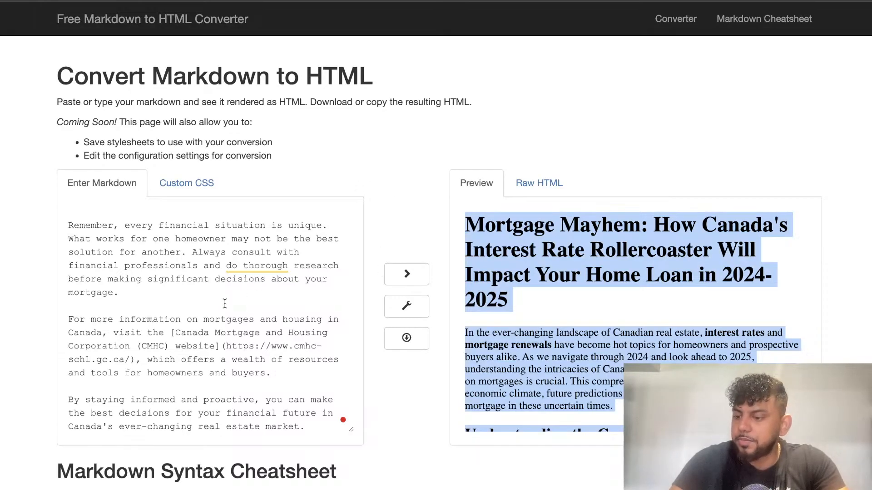
Replace the converter's markdown with the copied private mortgages article and select the full rendered preview for copying
scroll(225, 303, down, 5)
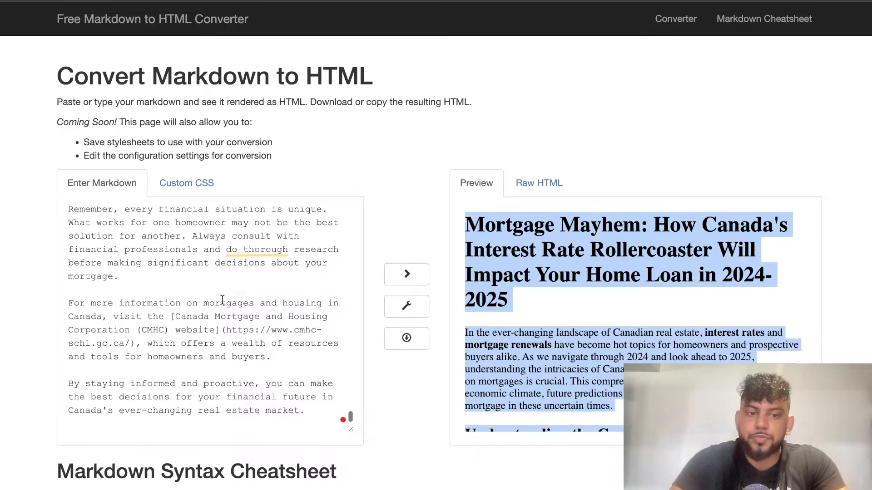
scroll(297, 315, up, 2)
key(ctrl+a)
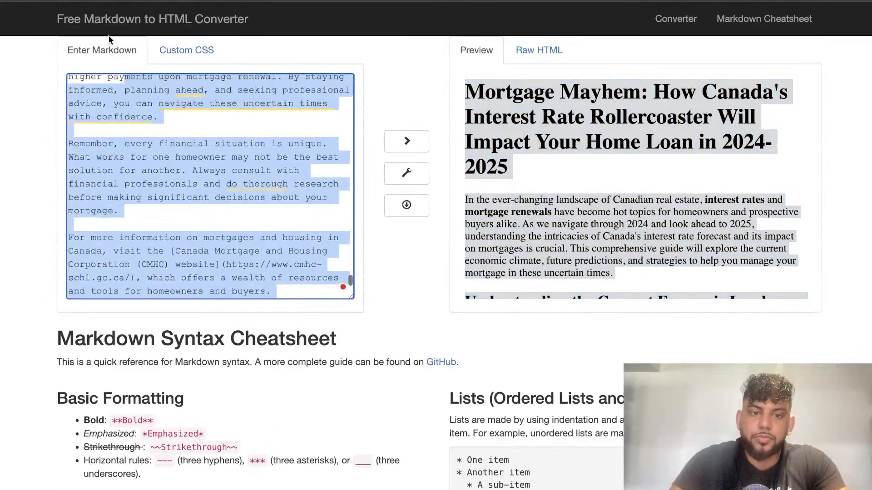
scroll(304, 280, up, 10)
key(BackSpace)
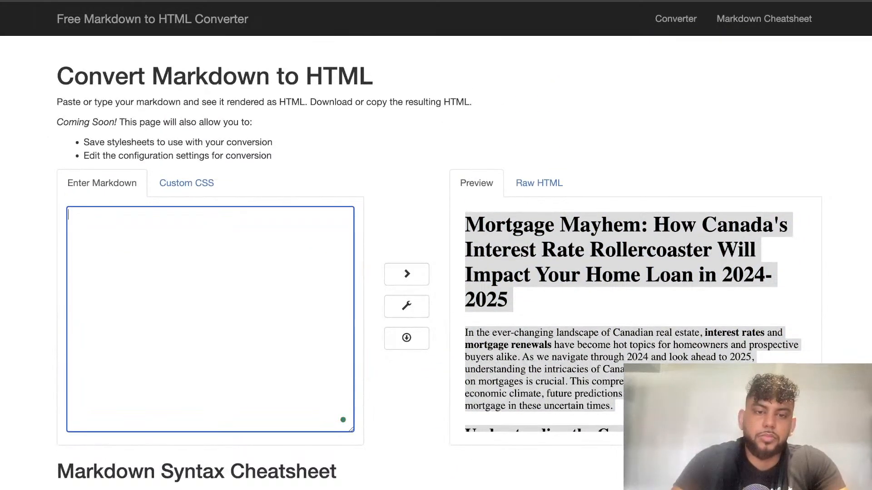
key(ctrl+v)
scroll(666, 296, down, 15)
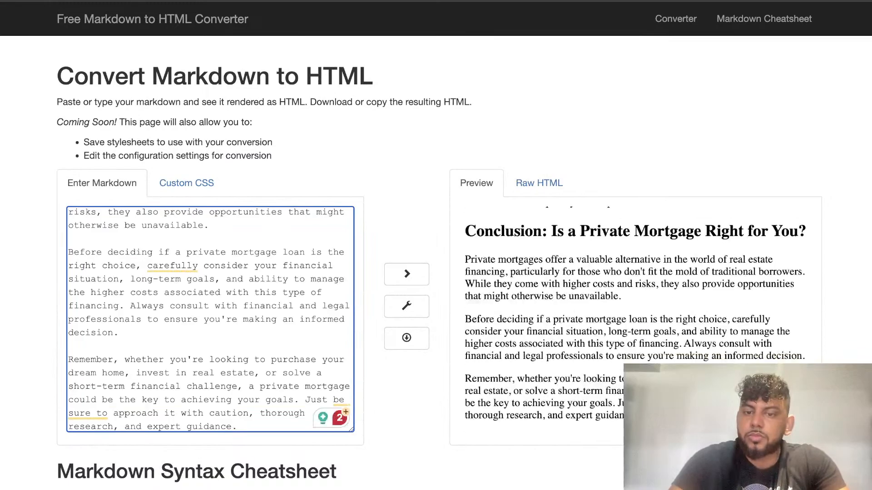
drag(647, 419, 464, 143)
Switch to the private mortgages content editor in NeuronWriter, generate an AI title and meta description, and save them
click(717, 1)
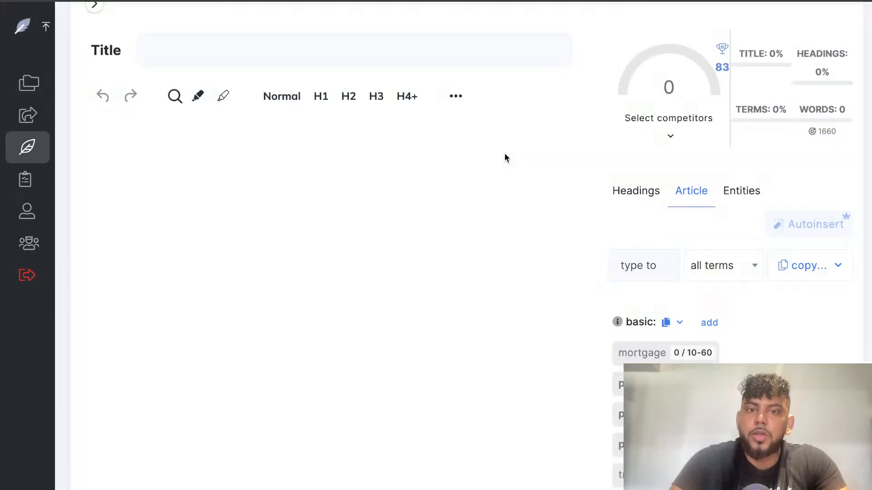
scroll(256, 126, up, 1)
click(213, 103)
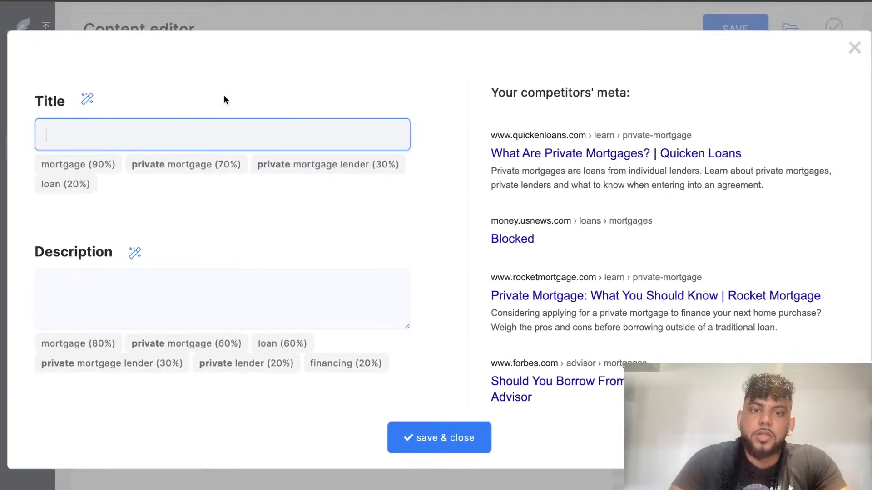
click(86, 98)
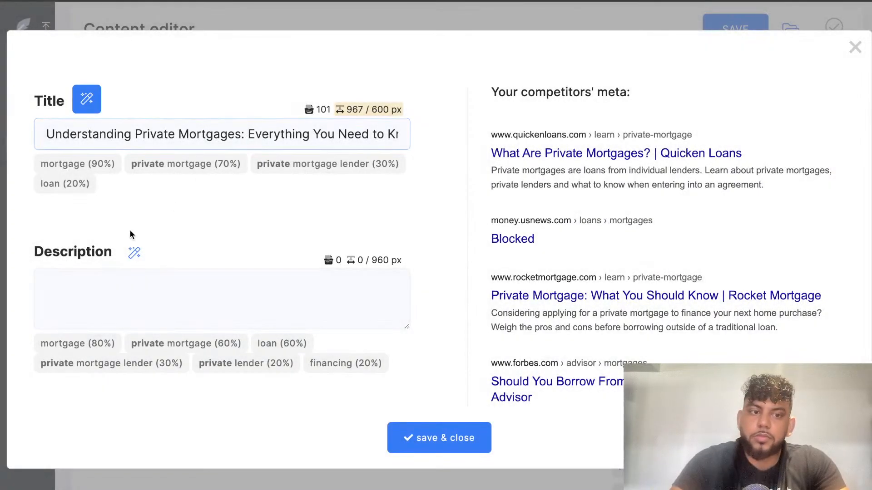
click(138, 256)
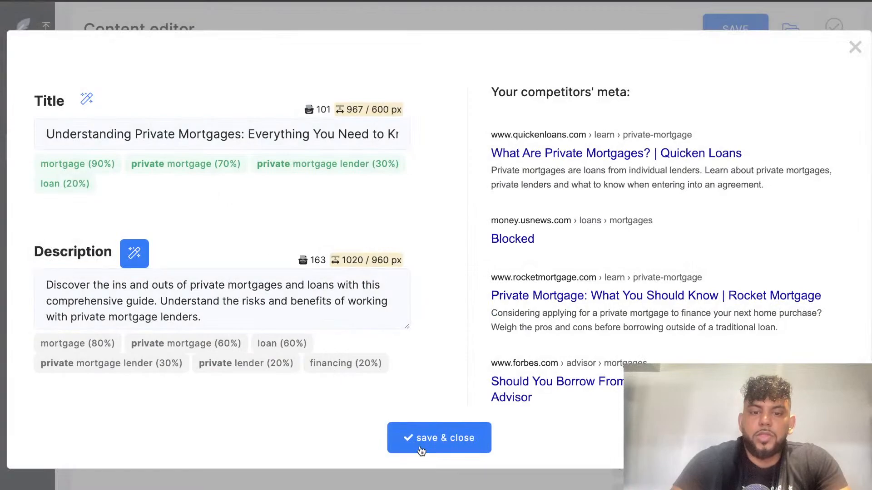
click(421, 450)
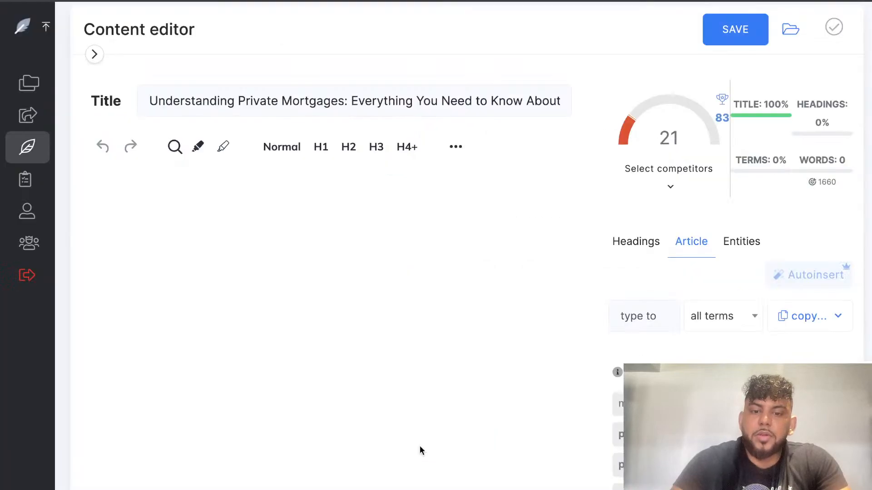
Paste the converted private mortgages article into the body of the content editor
click(240, 214)
key(ctrl+v)
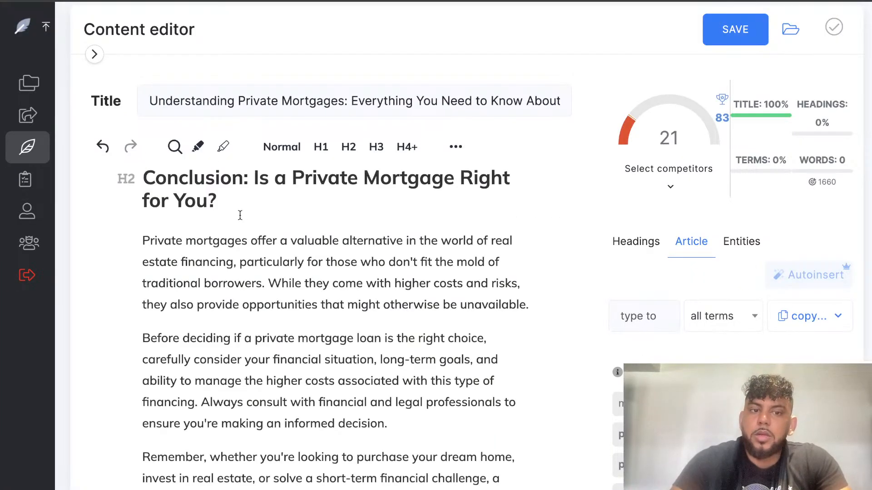
scroll(240, 215, up, 5)
scroll(240, 216, up, 10)
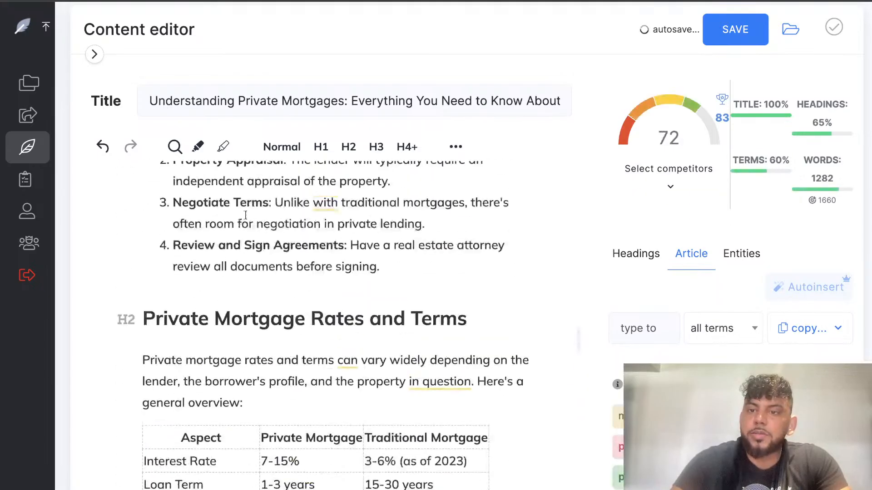
scroll(424, 240, up, 15)
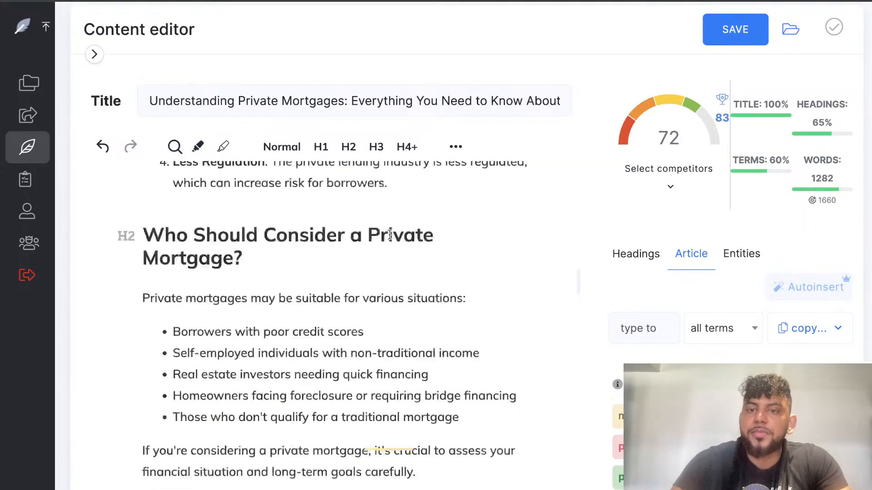
scroll(407, 225, up, 2)
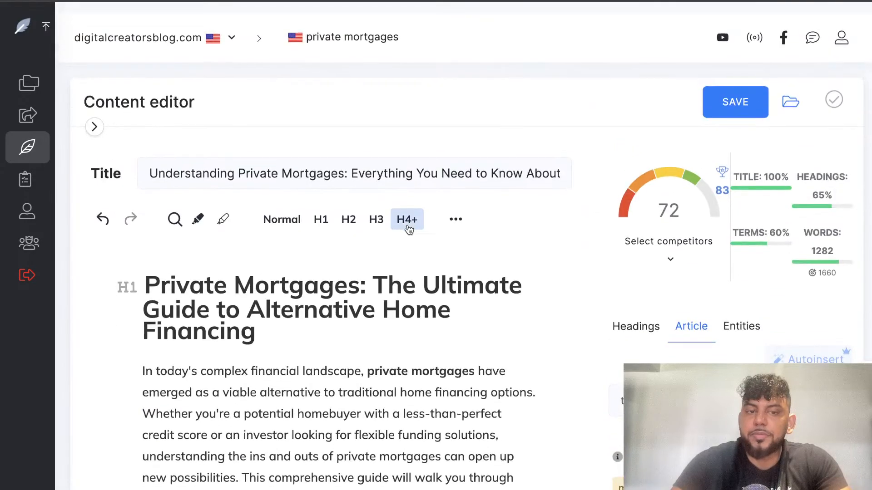
Review the pasted article's opening sections and examine the recommended article terms and heading terms
scroll(408, 225, down, 3)
scroll(407, 225, down, 5)
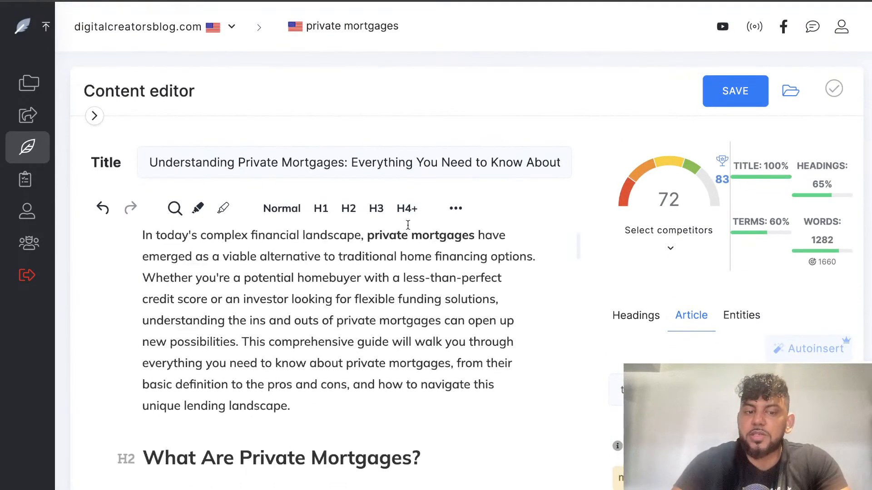
scroll(407, 225, down, 2)
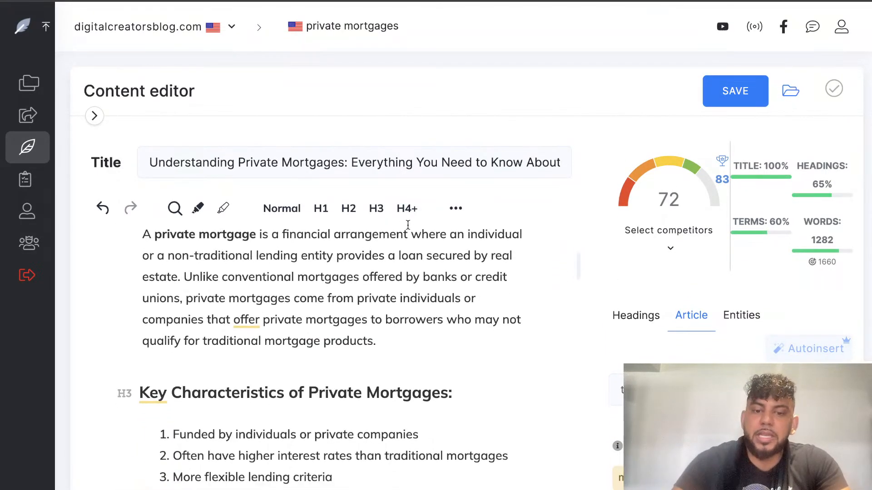
scroll(583, 332, down, 3)
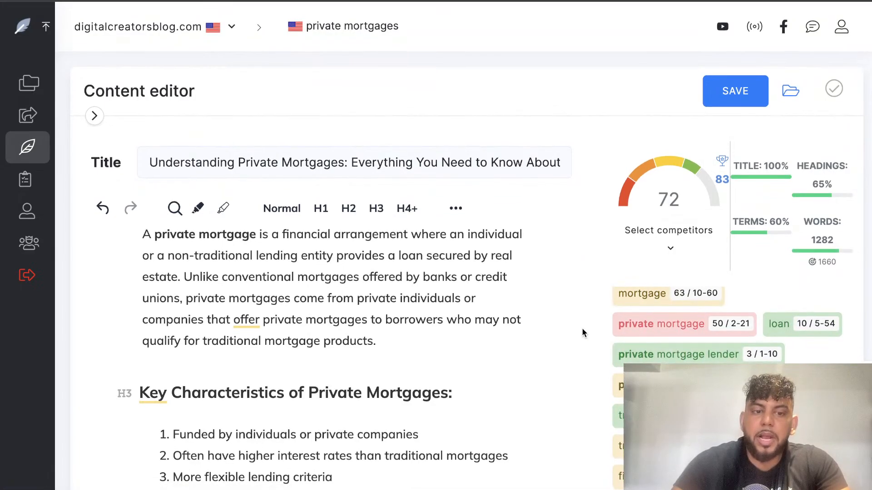
scroll(476, 304, up, 10)
scroll(666, 313, up, 3)
scroll(667, 313, down, 3)
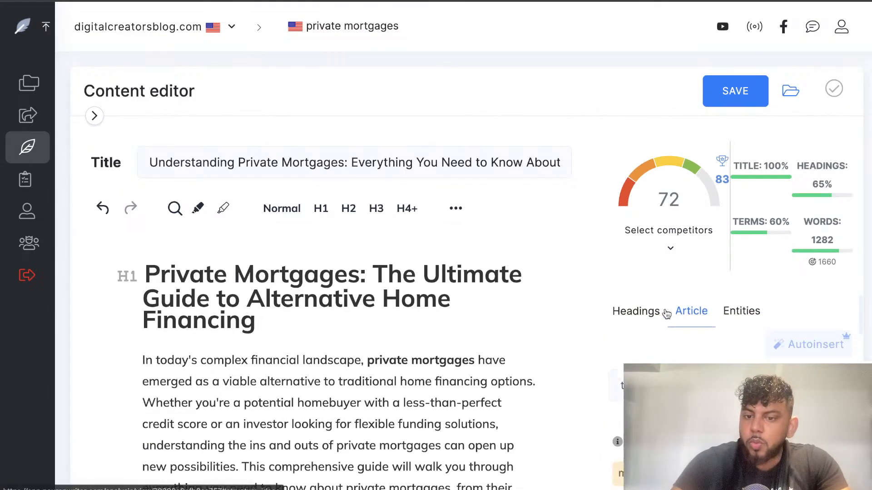
scroll(667, 313, up, 3)
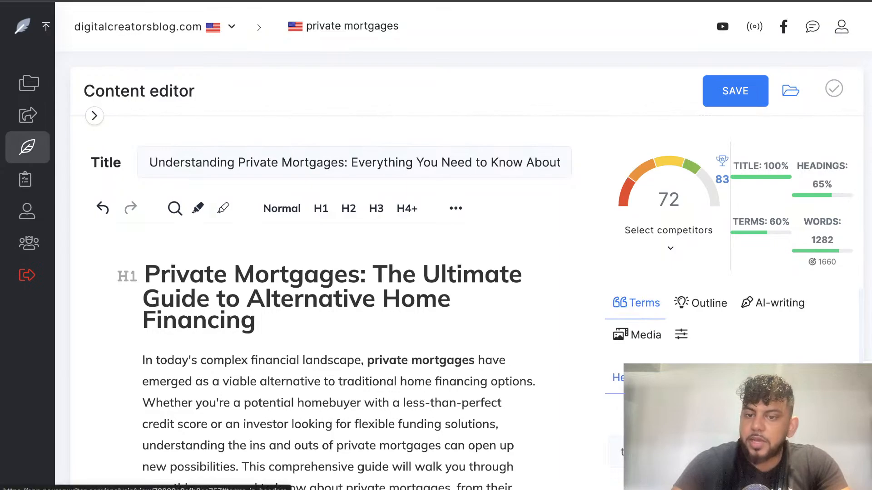
scroll(684, 347, down, 4)
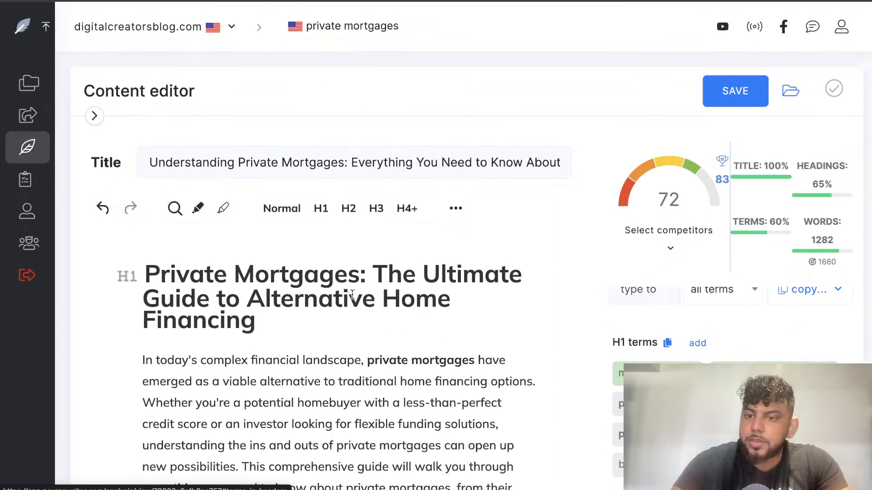
Append "(Best private mortgage lenders)" to the end of the article's H1 heading
click(278, 325)
text(()
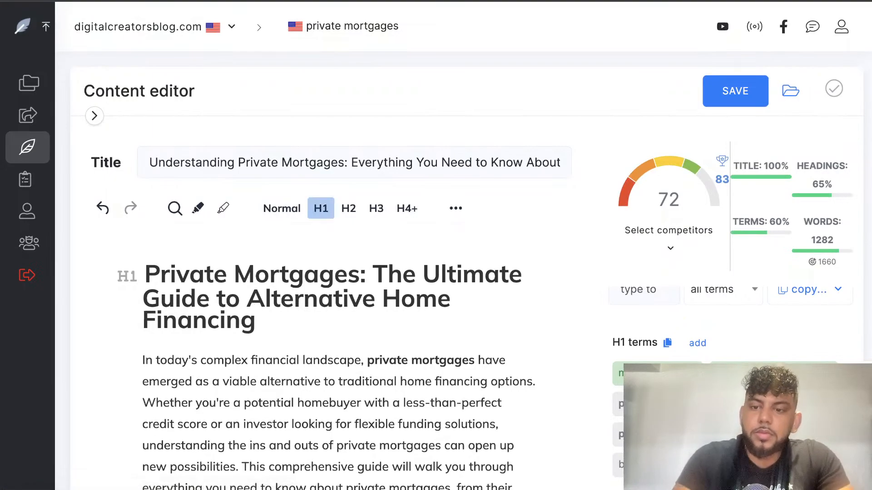
text(Best pro)
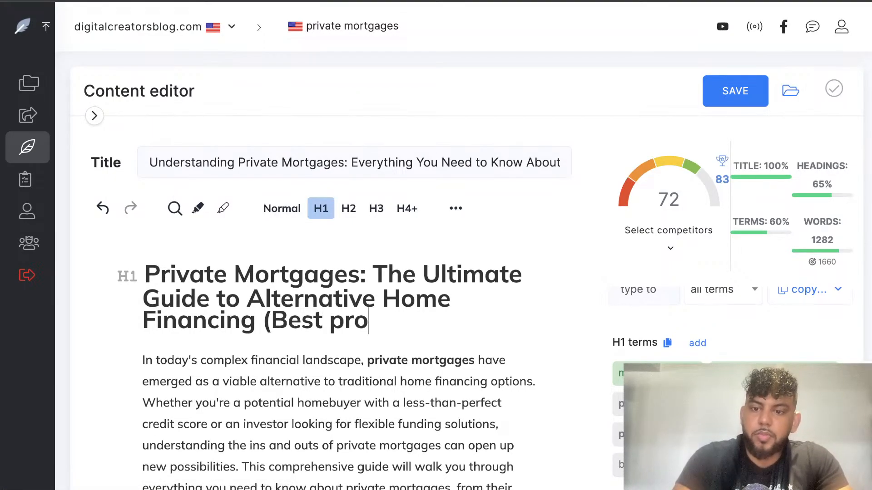
key(BackSpace)
text(ivate mor)
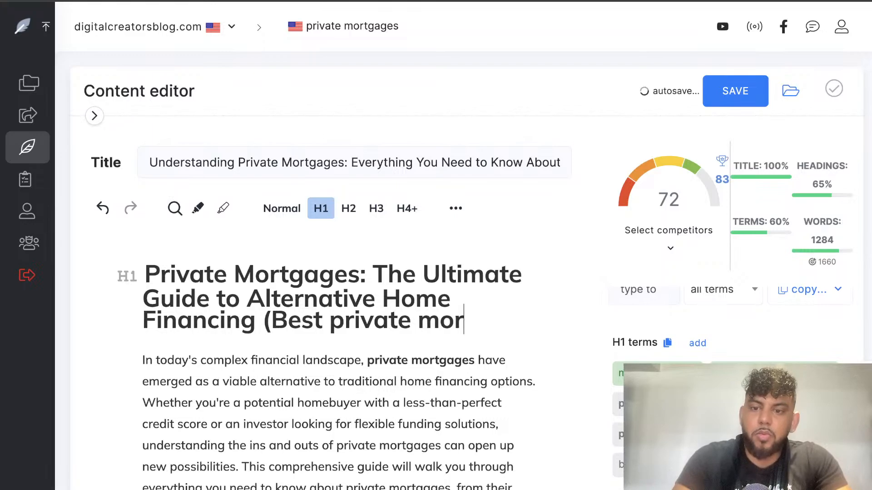
text(tgage lende)
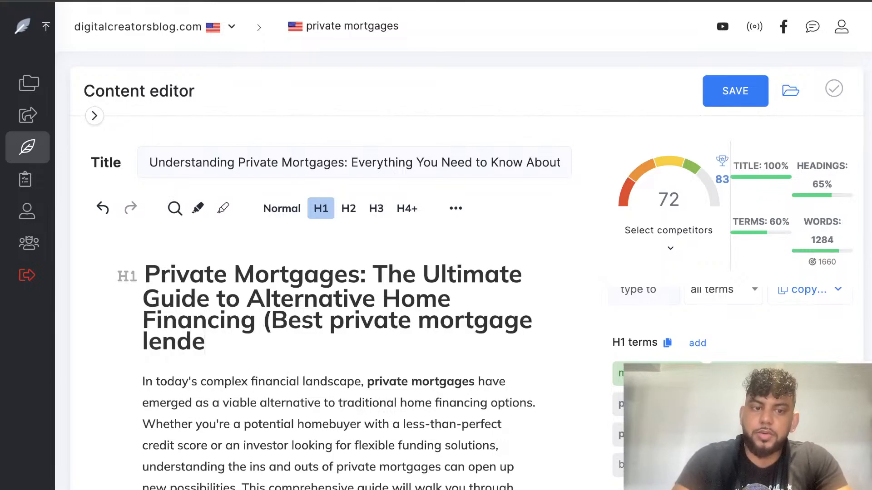
text(rs))
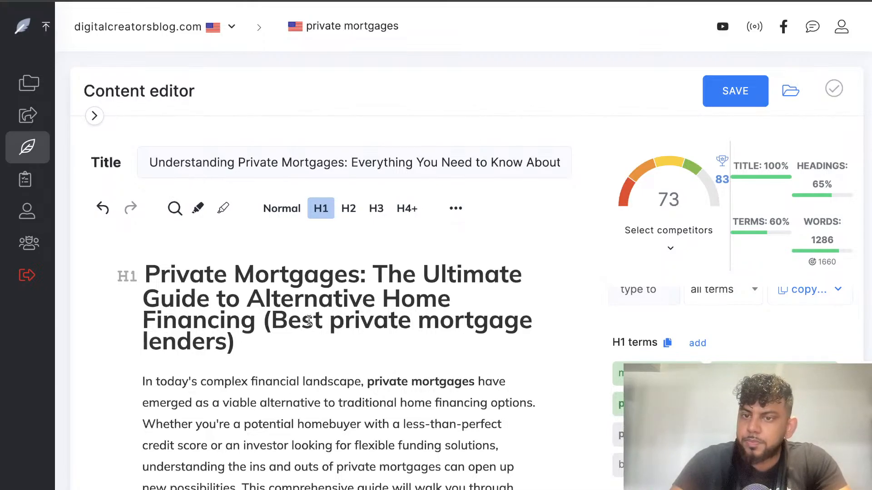
Review the remaining heading terms, the saved title and description, and the article's introduction
scroll(468, 327, down, 1)
scroll(460, 354, down, 2)
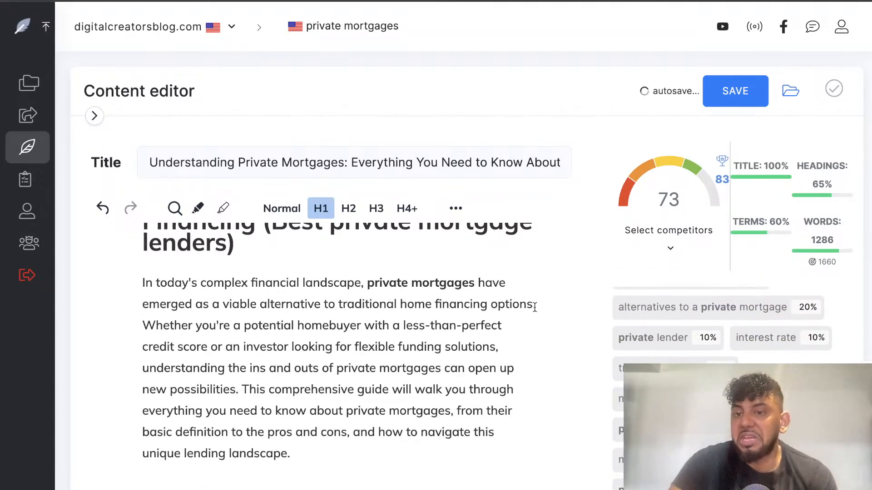
scroll(534, 305, up, 2)
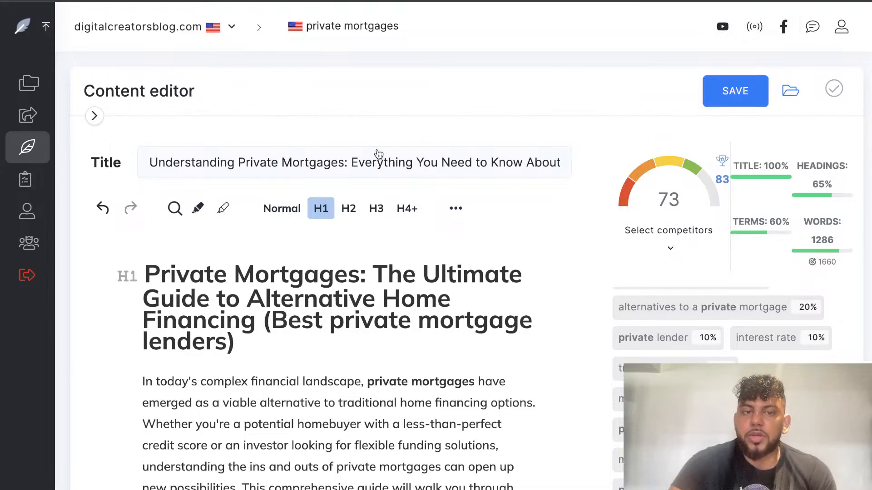
click(370, 164)
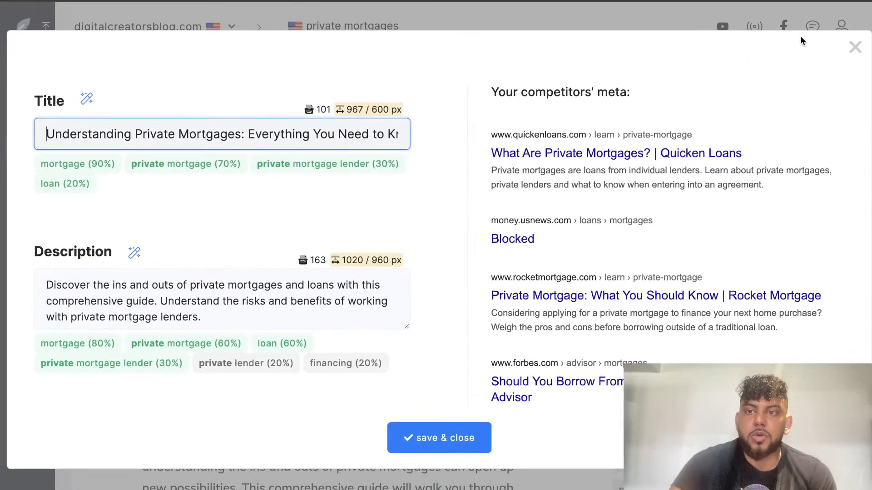
click(855, 48)
scroll(392, 307, down, 4)
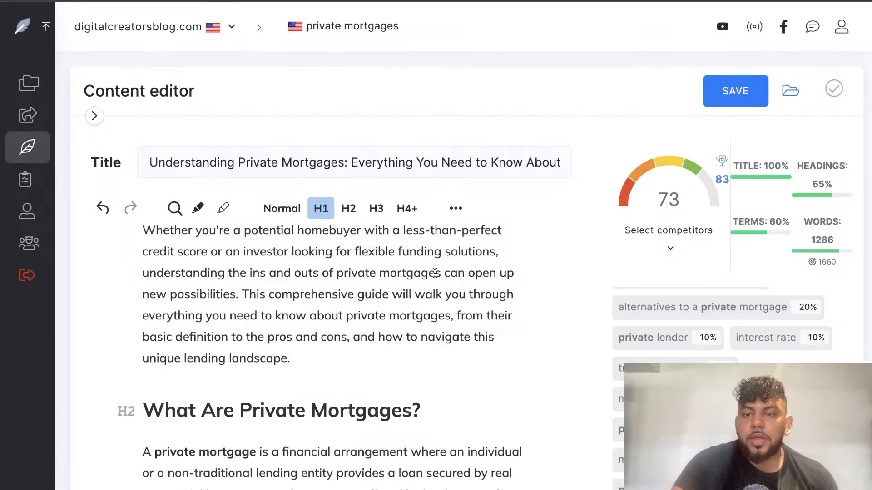
scroll(435, 273, up, 4)
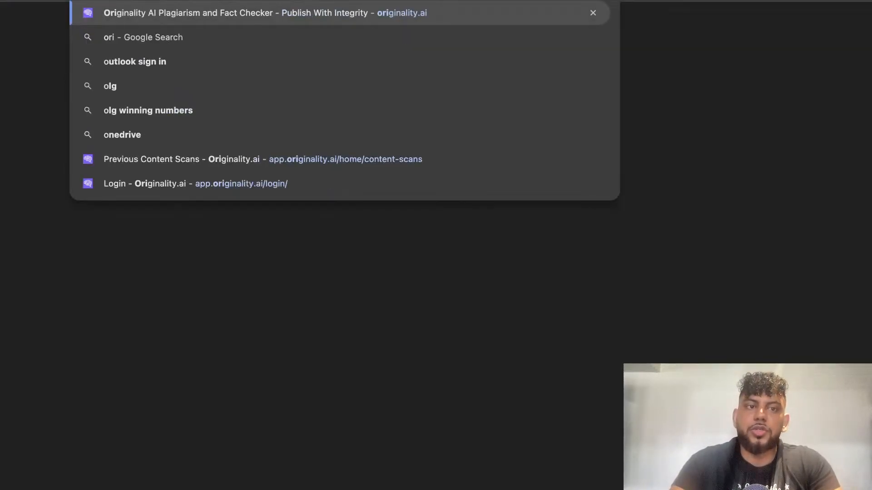
Open Originality.ai and log in with the account's e-mail address and password
key(Return)
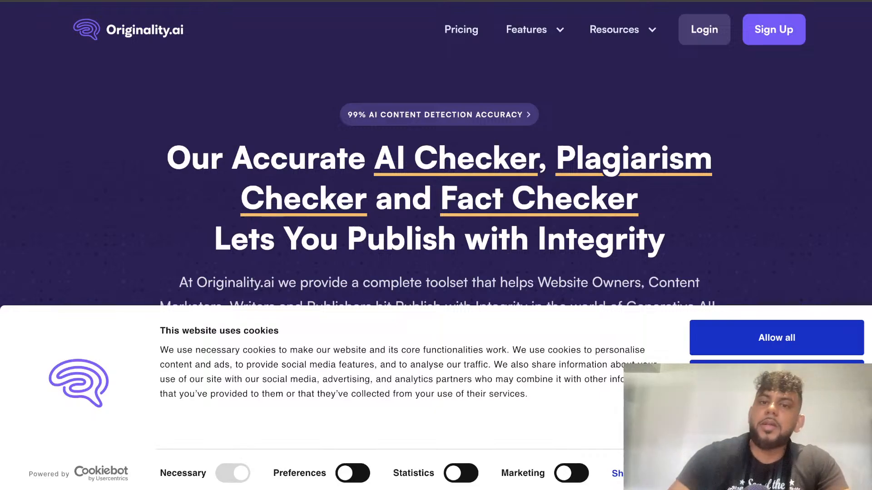
click(700, 32)
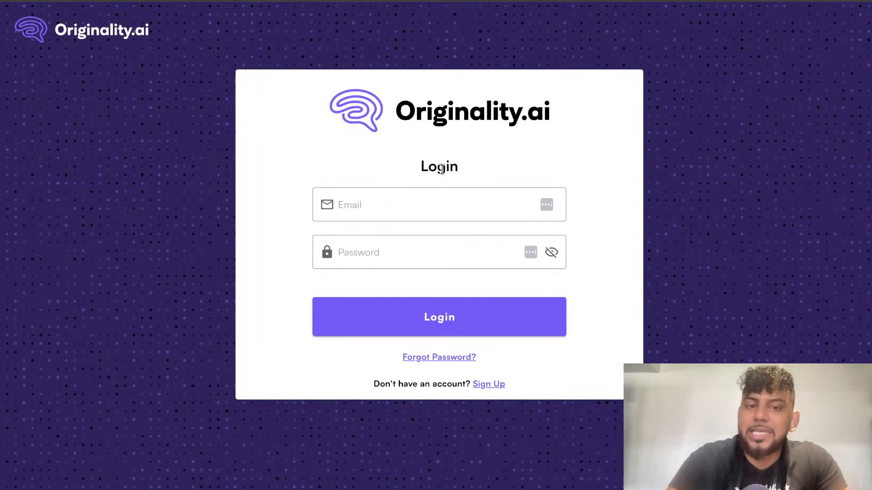
click(394, 212)
click(409, 239)
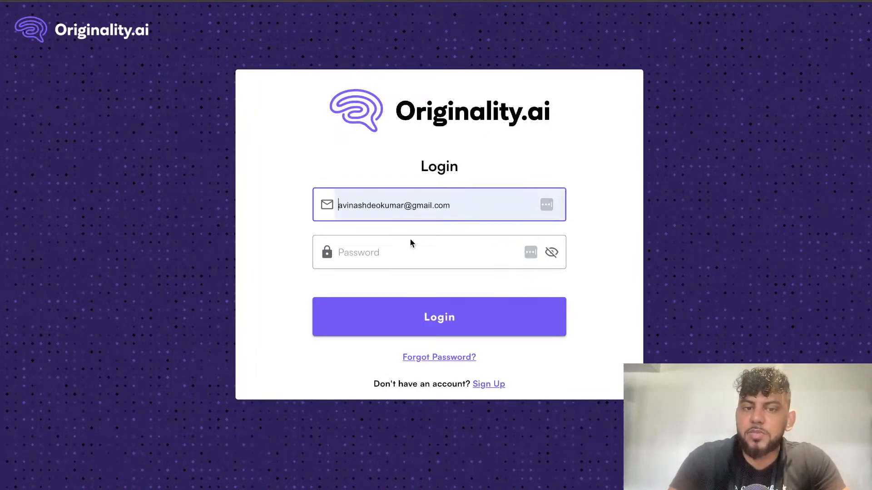
click(396, 259)
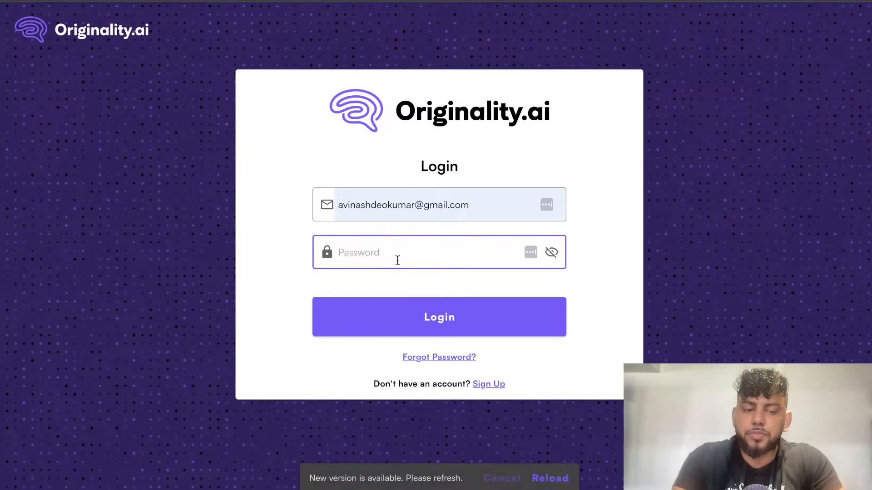
text(*****)
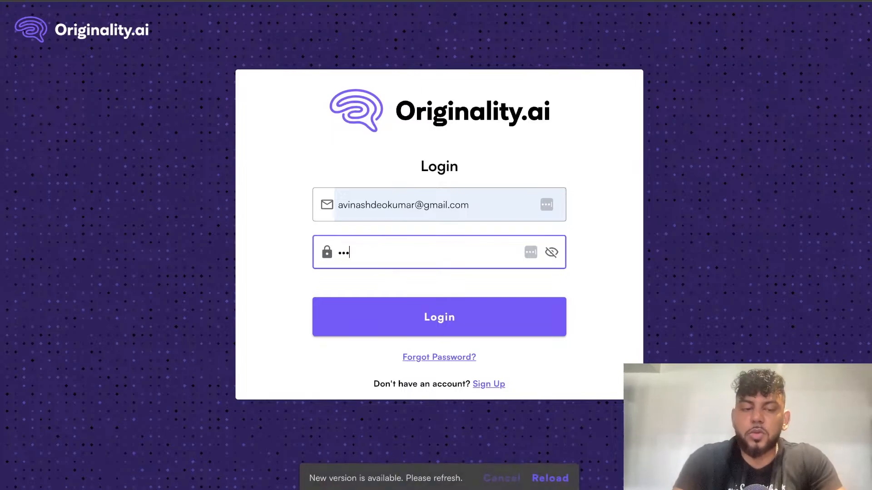
text(****)
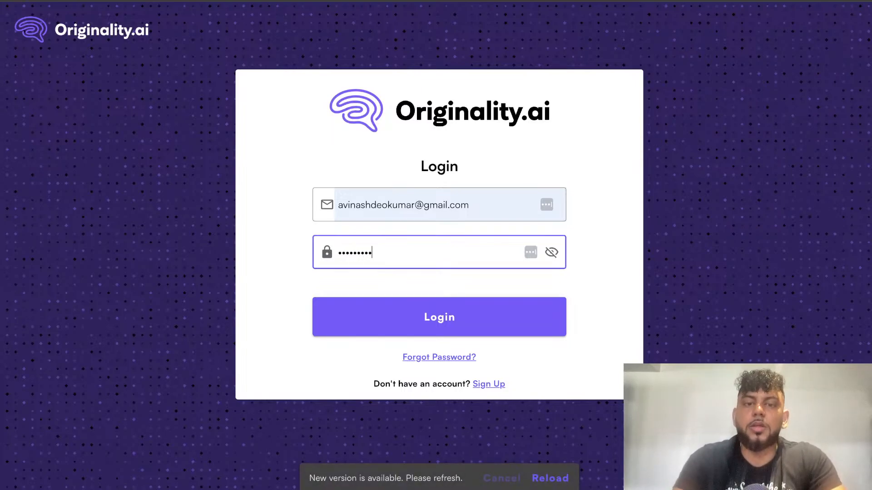
key(Return)
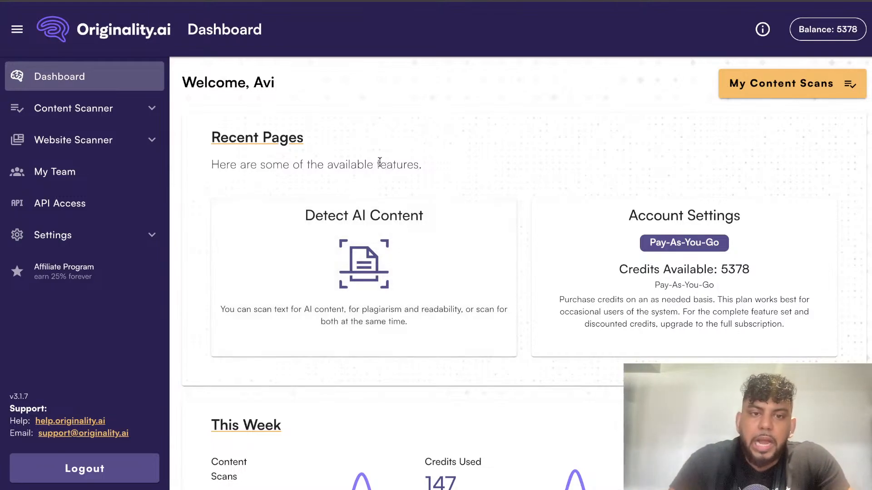
Start a new content scan and paste the private mortgages article as its content, checking the pasted text
click(377, 232)
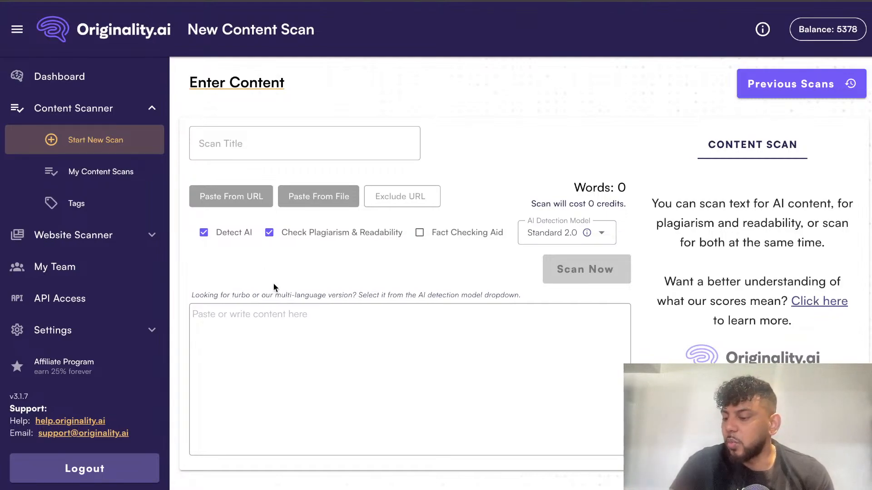
click(333, 368)
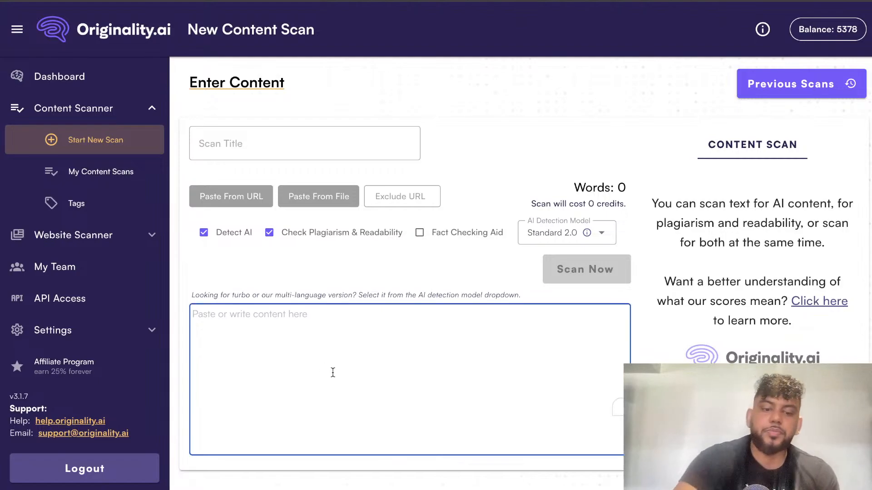
key(ctrl+v)
scroll(333, 372, up, 15)
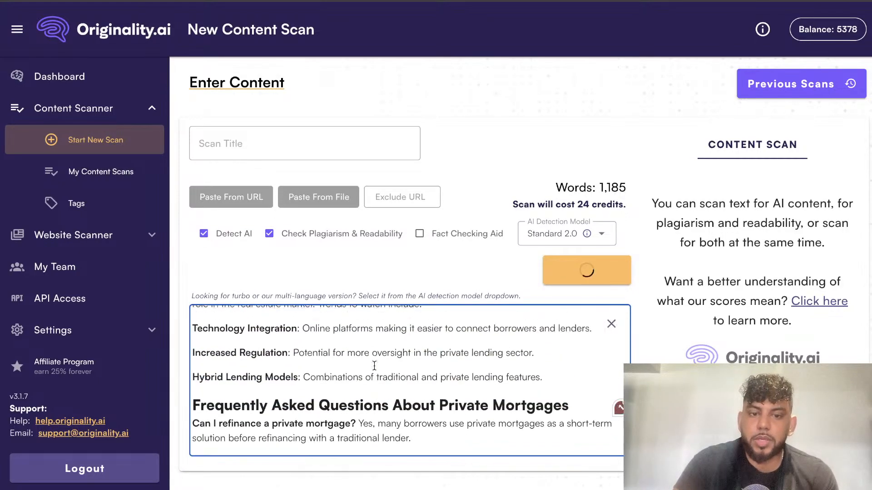
scroll(374, 365, up, 10)
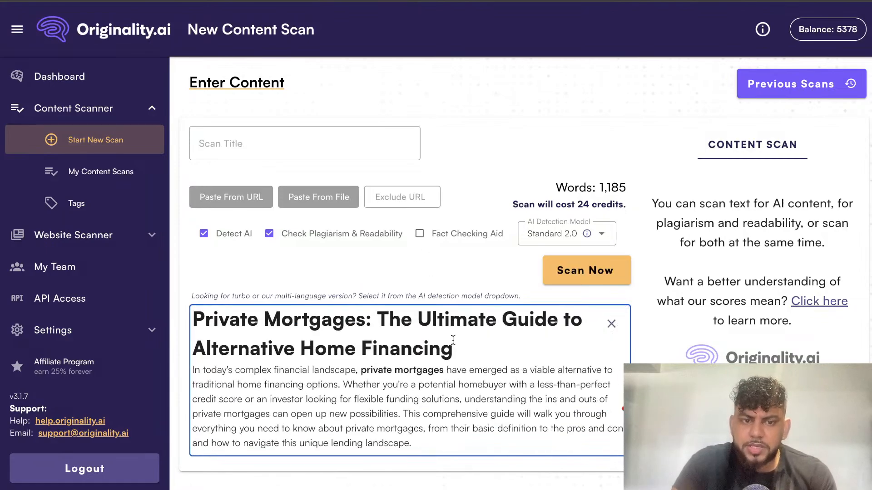
scroll(452, 341, down, 10)
scroll(453, 341, down, 10)
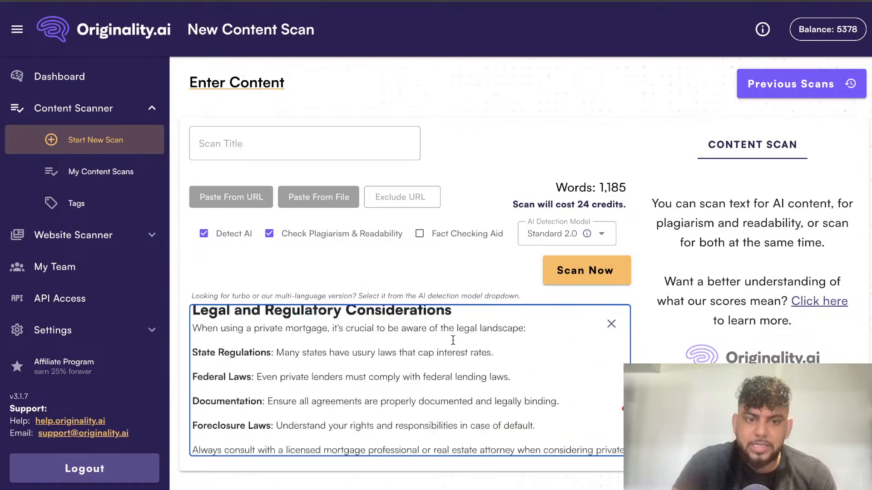
Switch to OBS Studio, move the webcam source to the lower-left corner of the canvas, and return to Google Chrome
key(ctrl+Up)
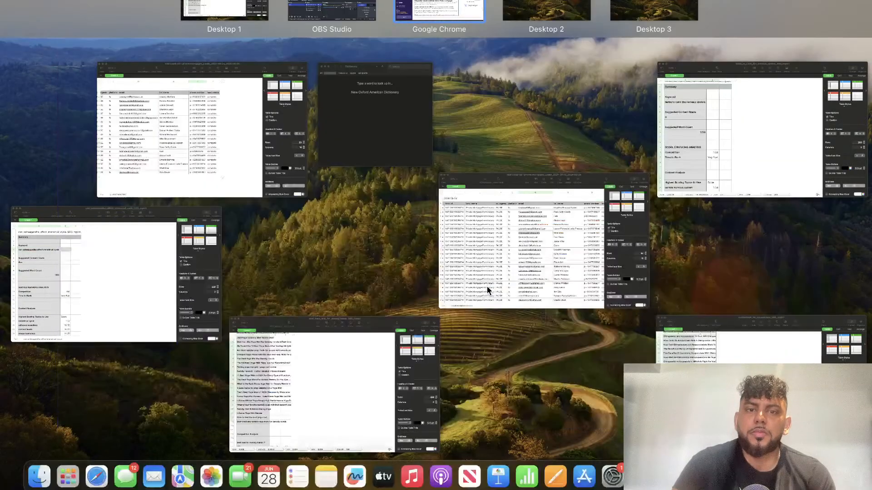
key(ctrl+Up)
click(566, 278)
key(ctrl+Up)
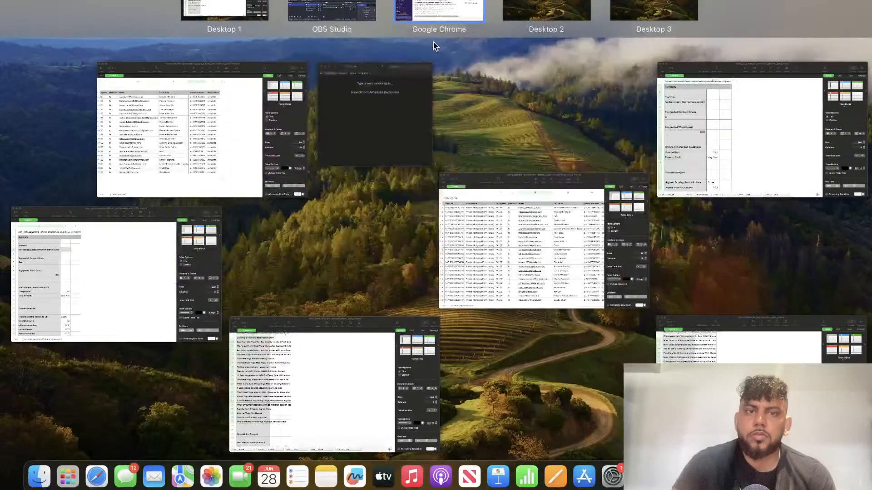
click(317, 6)
drag(652, 264, 208, 261)
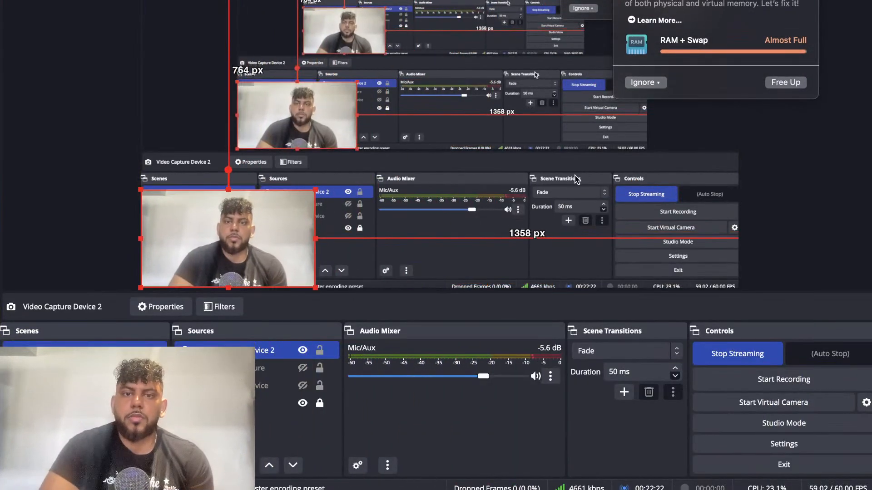
key(ctrl+Up)
click(478, 32)
Scan the article for AI content, plagiarism and readability with the Standard 2.0 detection model, reviewing its text from end to beginning
scroll(627, 259, down, 1)
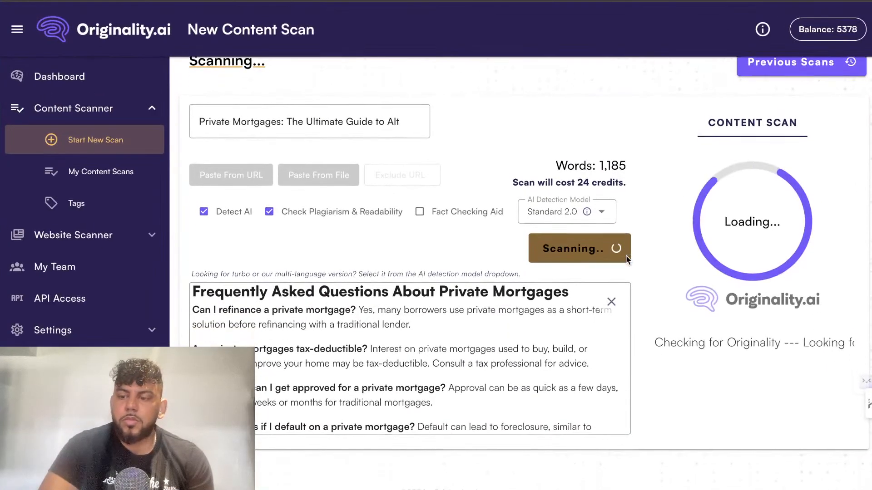
scroll(545, 349, down, 2)
scroll(536, 358, up, 10)
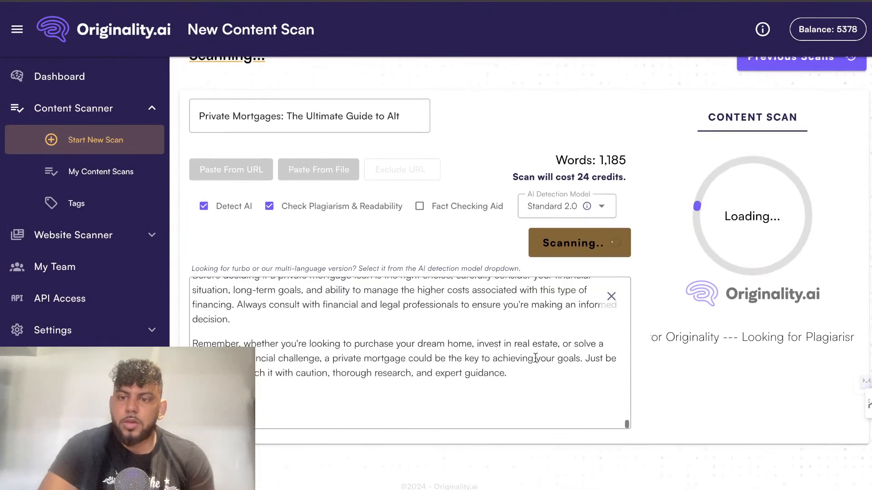
scroll(535, 358, up, 15)
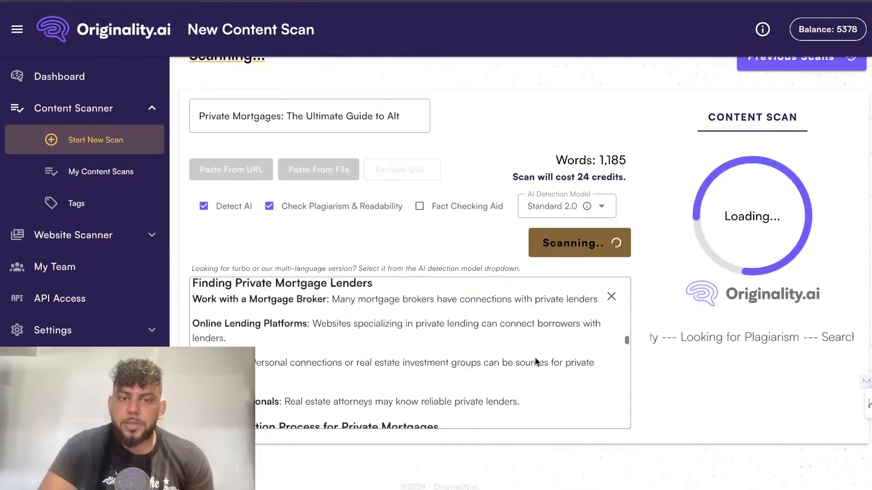
scroll(535, 358, up, 3)
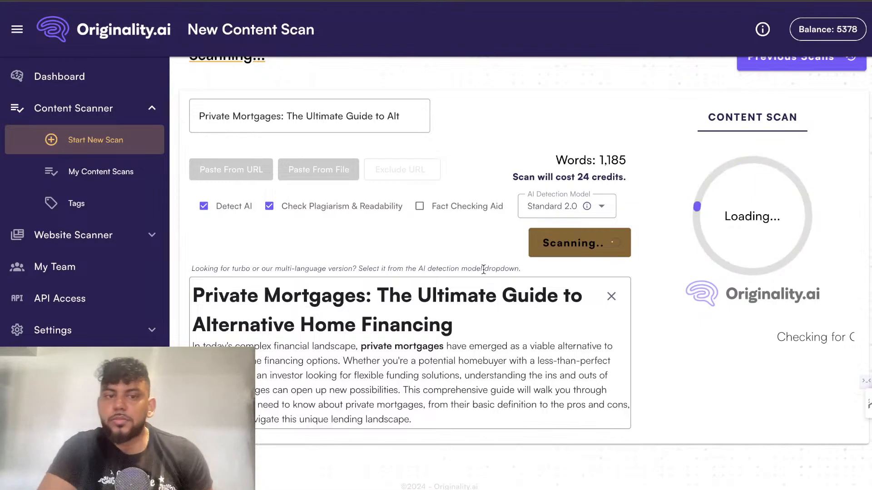
scroll(460, 304, down, 1)
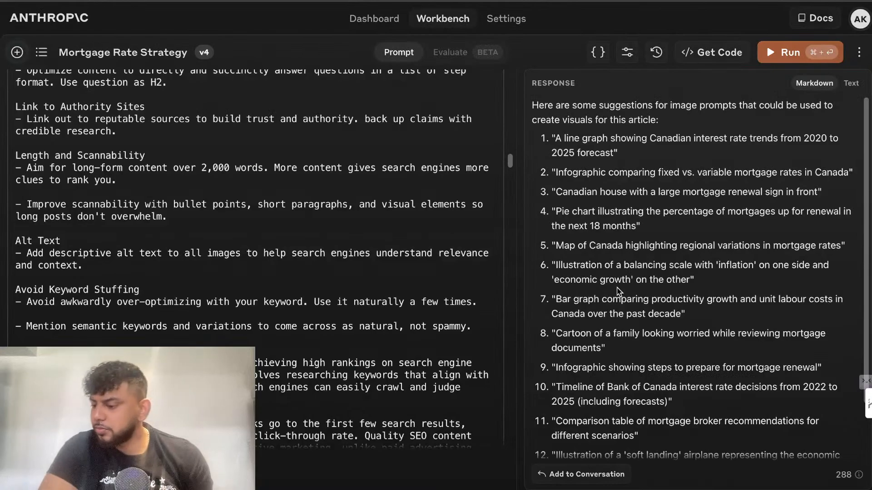
Switch to the Anthropic Workbench and add the expanded response of the Private Mortgages: Comprehensive Guide prompt to the conversation
scroll(667, 359, down, 2)
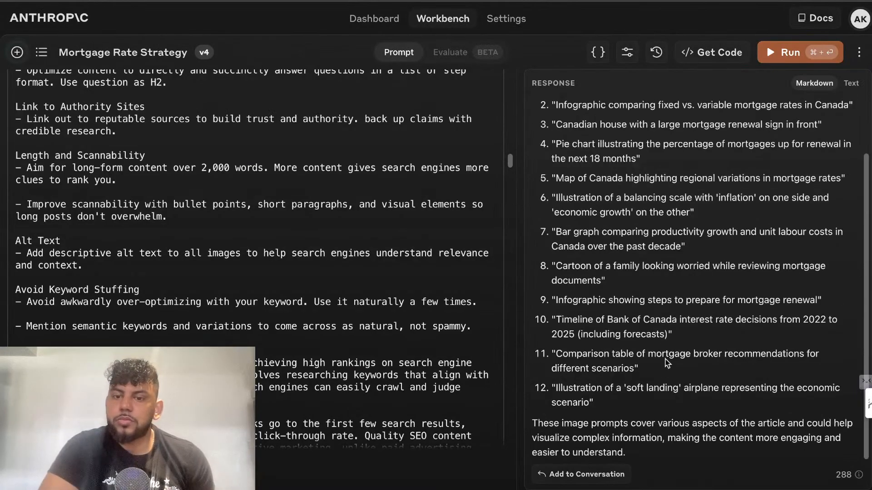
scroll(618, 136, up, 2)
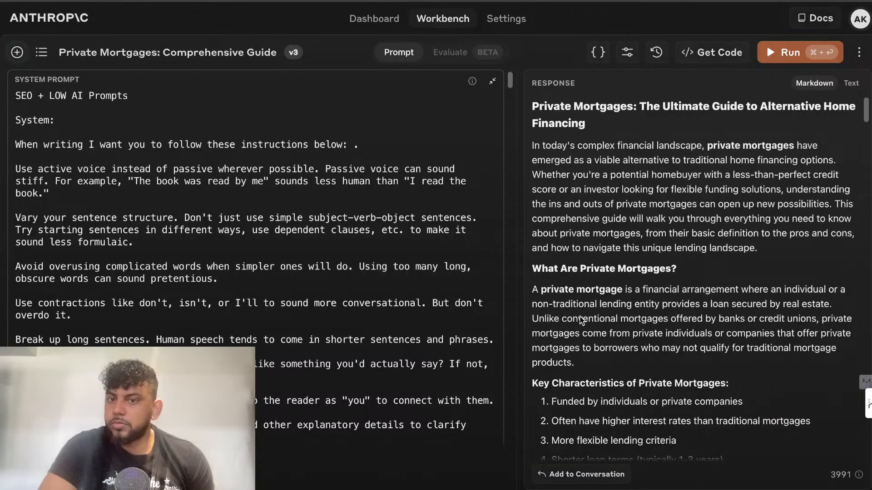
scroll(654, 273, down, 10)
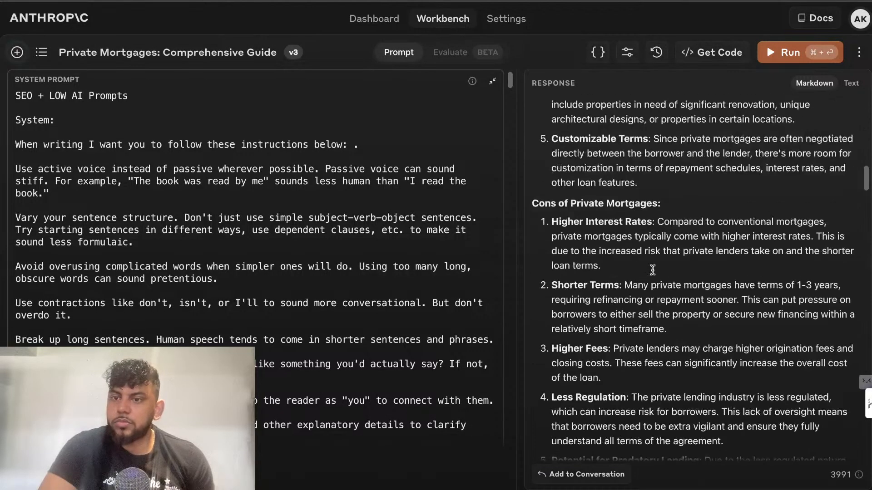
scroll(654, 272, down, 6)
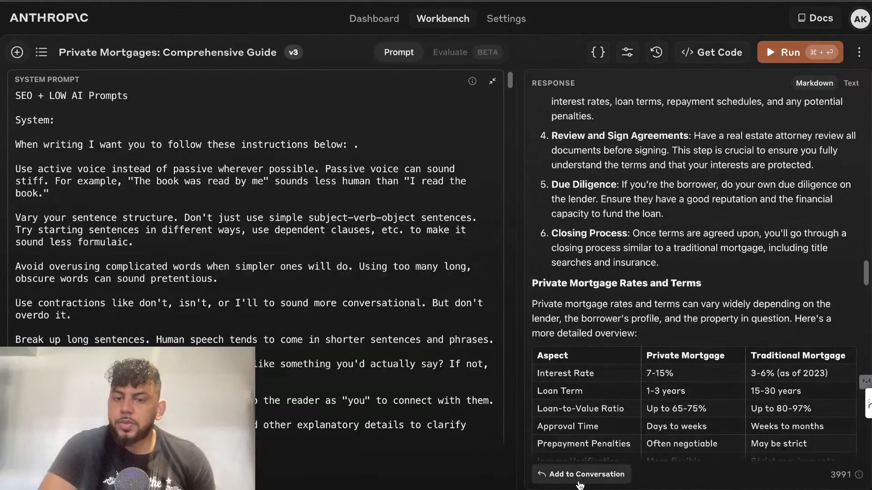
click(579, 477)
Select the whole expanded private mortgages article in the last assistant message, from its end up to the title
scroll(452, 361, down, 20)
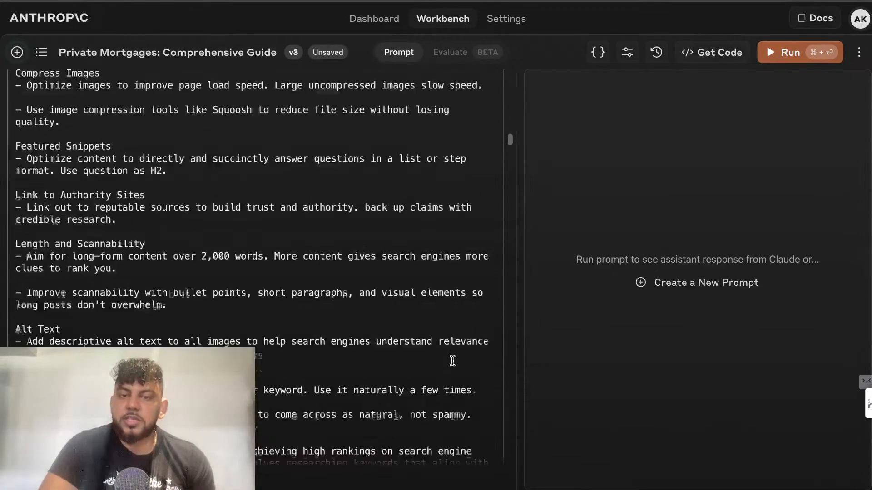
scroll(453, 361, down, 20)
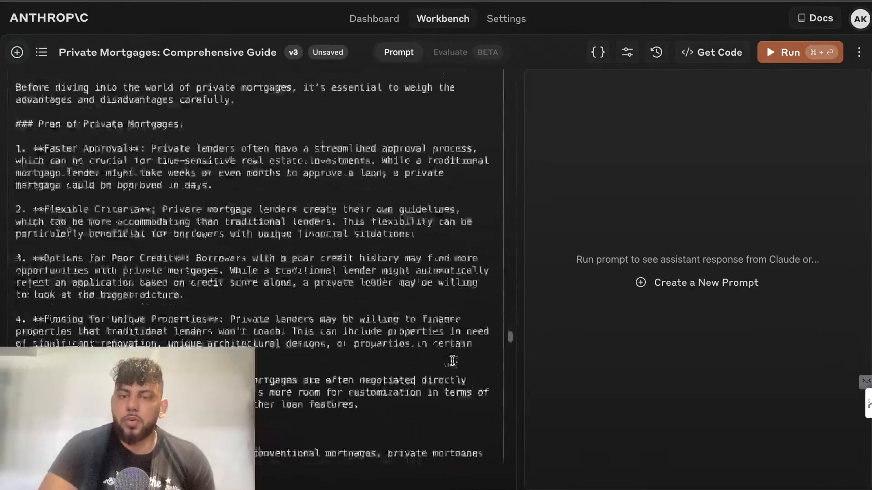
scroll(453, 361, down, 15)
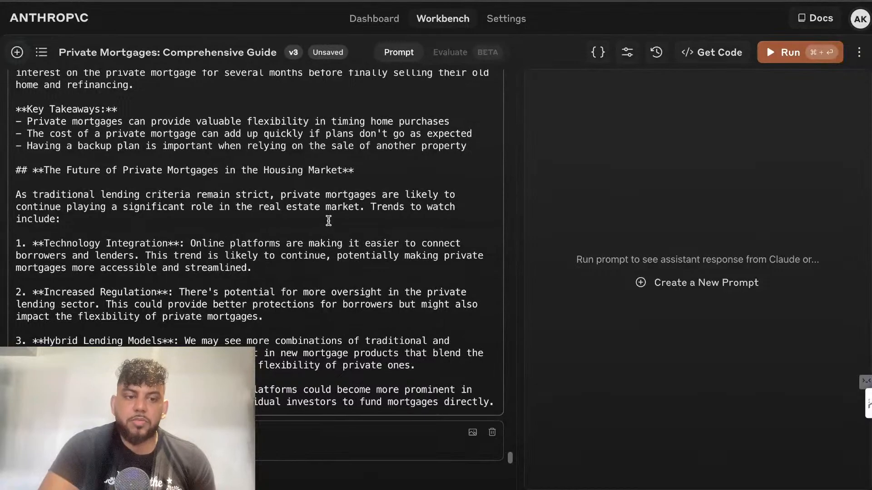
shift+click(259, 183)
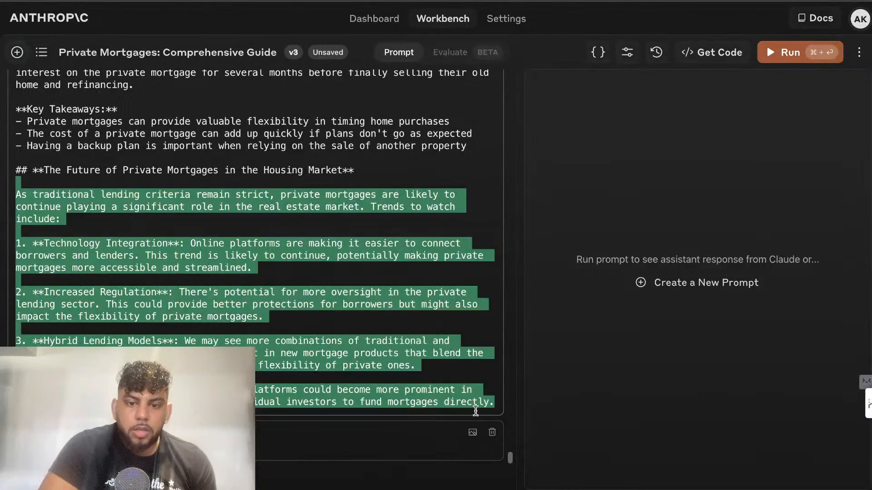
click(492, 406)
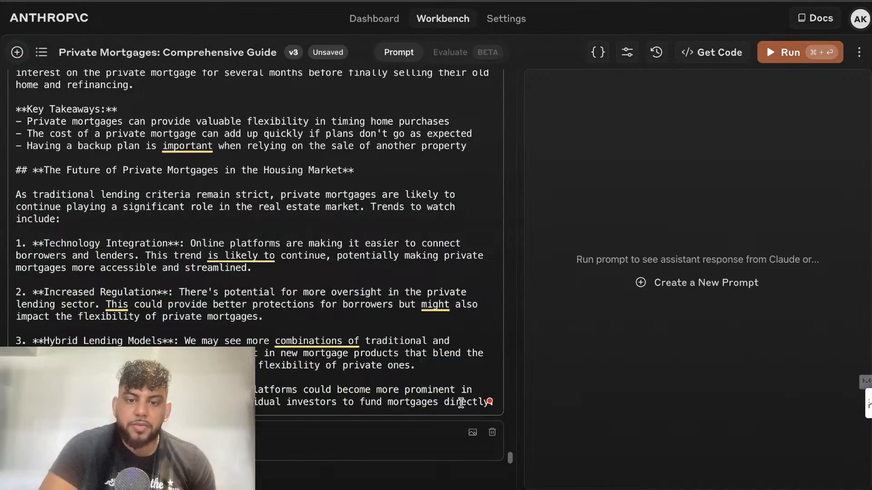
shift+click(261, 145)
scroll(261, 142, up, 18)
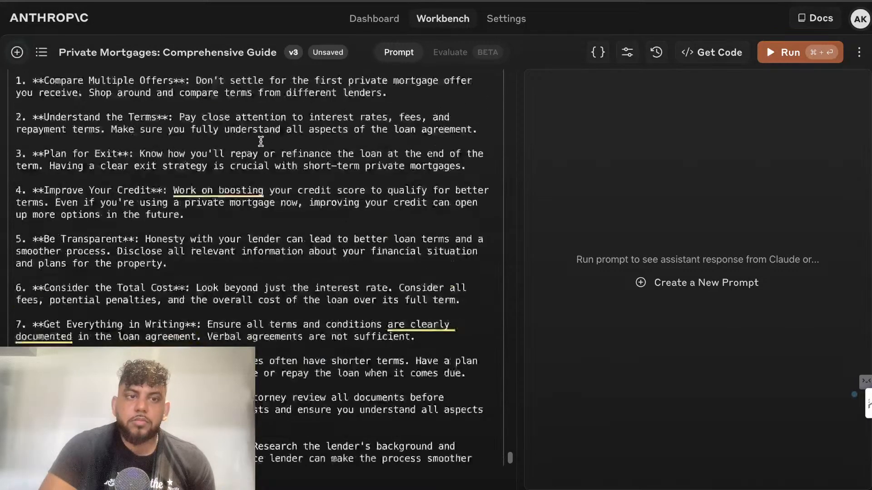
shift+click(229, 205)
scroll(229, 205, up, 8)
shift+click(229, 206)
scroll(183, 222, up, 20)
drag(229, 206, 120, 160)
scroll(176, 222, up, 8)
scroll(235, 259, up, 5)
scroll(236, 260, up, 13)
scroll(120, 160, up, 9)
scroll(121, 160, down, 6)
scroll(120, 160, down, 1)
Count the words of the selected article with Word Counter Plus and dismiss the result
right_click(88, 291)
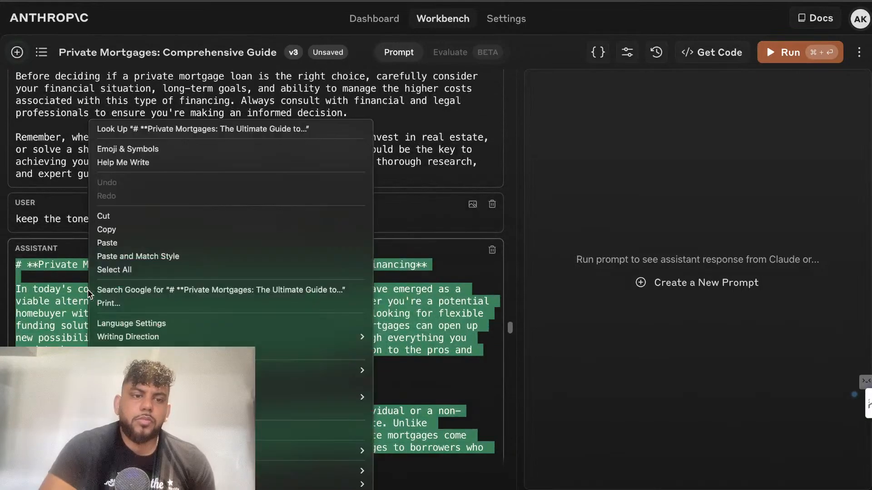
click(122, 411)
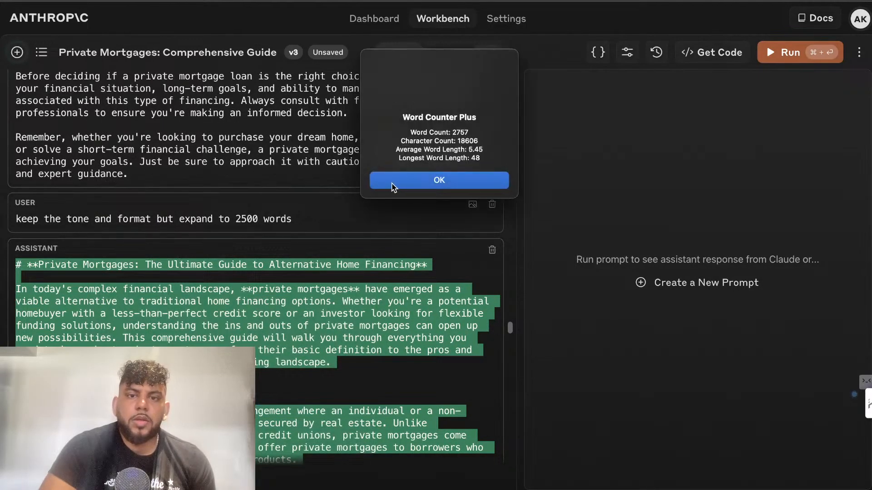
key(Return)
Copy the selected expanded article and switch to the Markdown to HTML converter
right_click(221, 300)
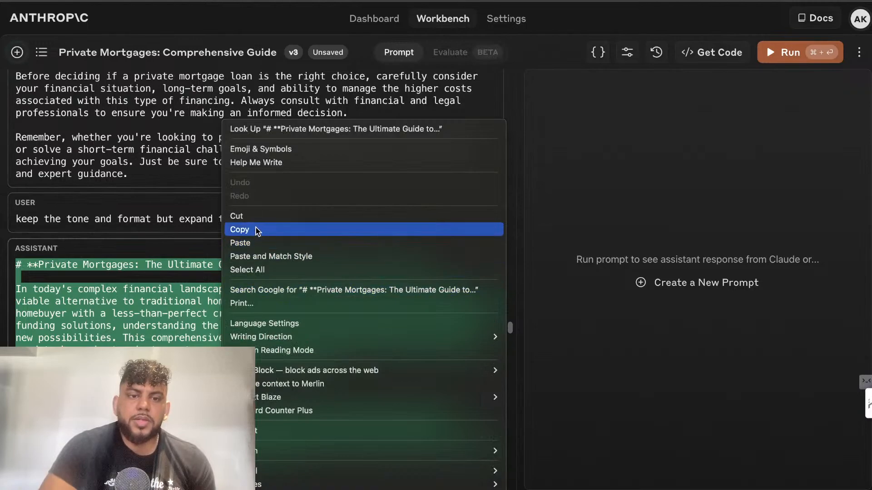
click(241, 230)
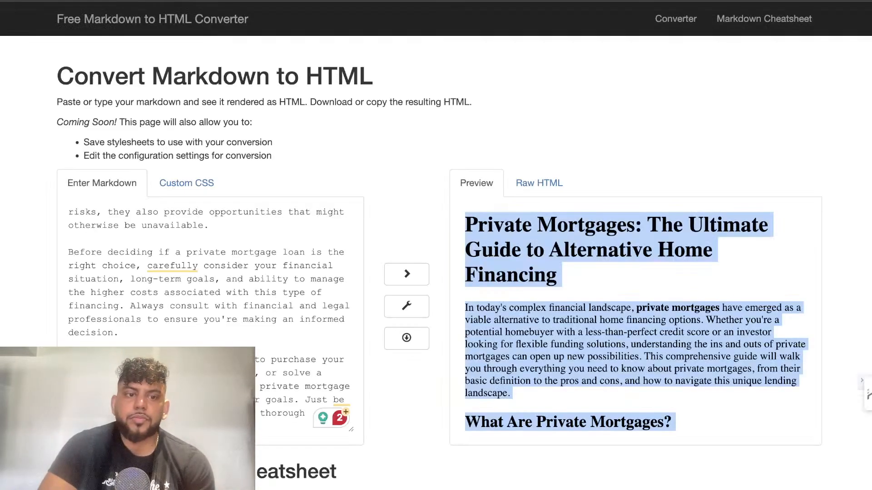
scroll(209, 295, down, 1)
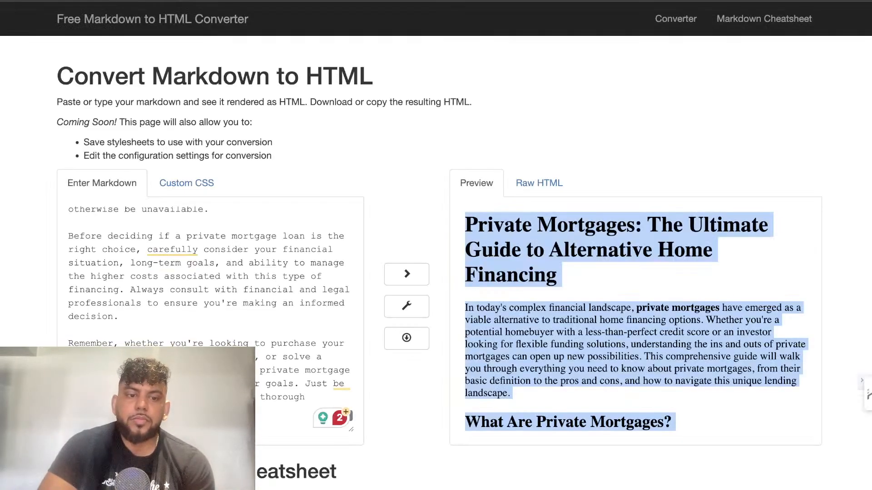
Replace the old markdown in the converter's input with the copied expanded private mortgages article
drag(139, 193, 123, 268)
click(123, 268)
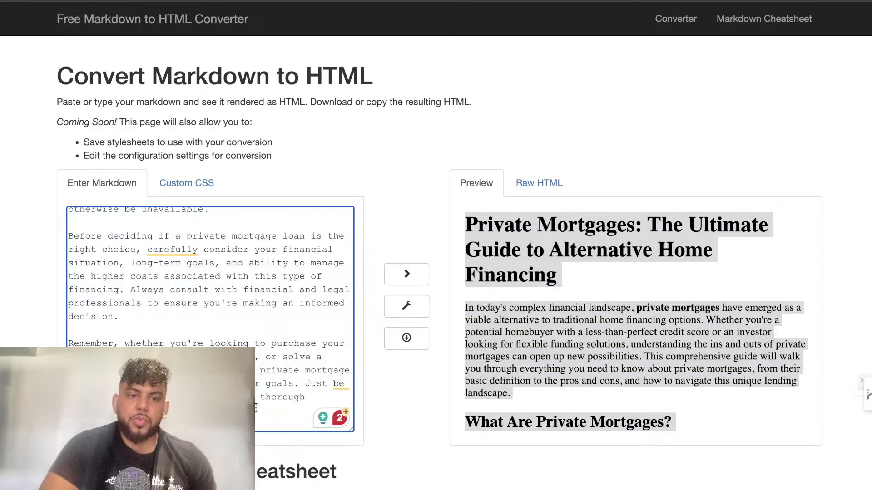
drag(257, 408, 38, 73)
key(BackSpace)
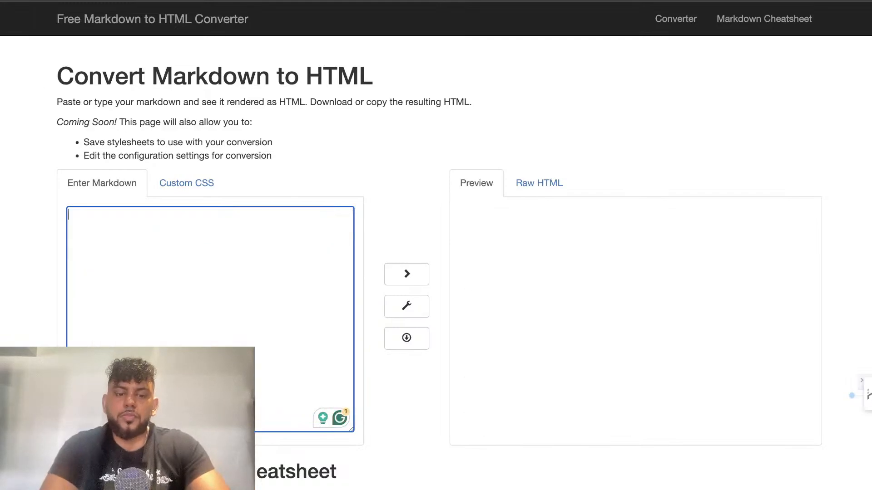
key(super+v)
Read through the HTML preview of the expanded private mortgages article, checking its headings, lists, comparison tables and case studies
scroll(629, 303, down, 5)
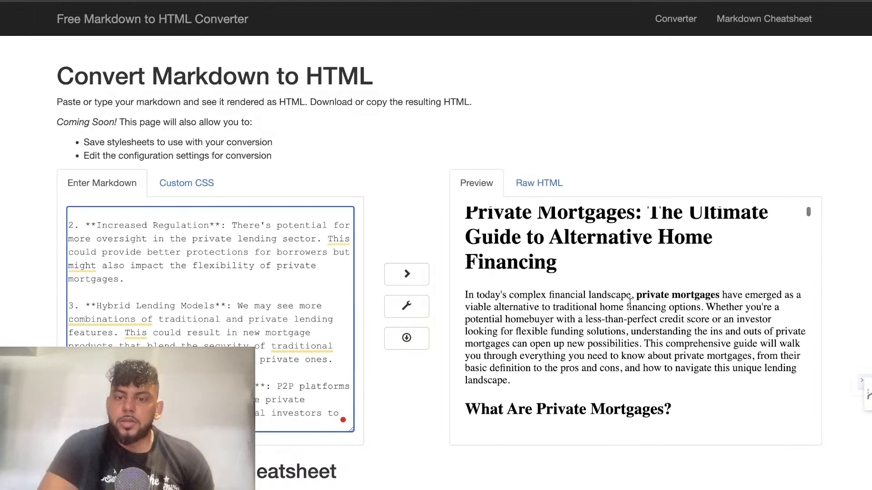
scroll(630, 303, down, 8)
scroll(629, 303, up, 5)
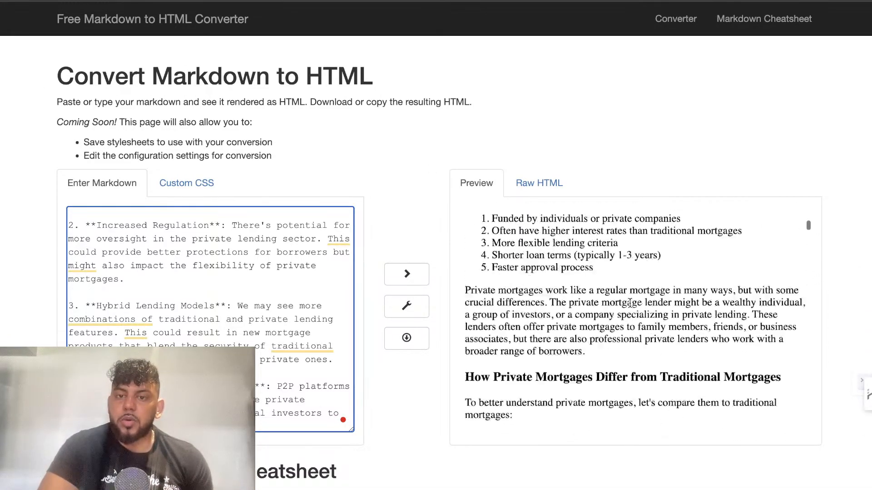
scroll(630, 306, down, 10)
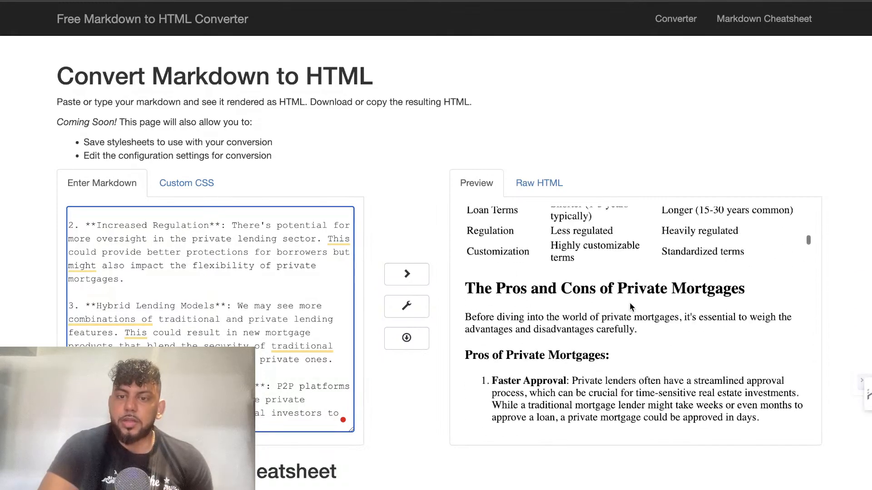
scroll(629, 302, down, 10)
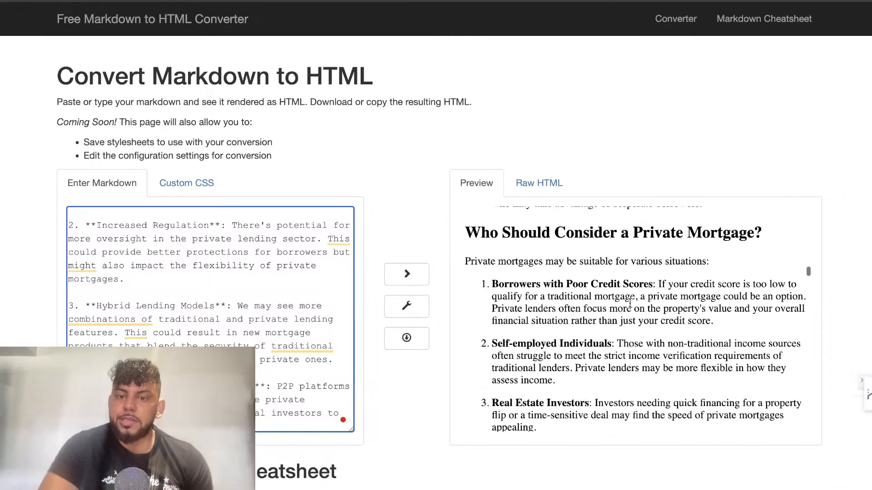
scroll(629, 303, down, 12)
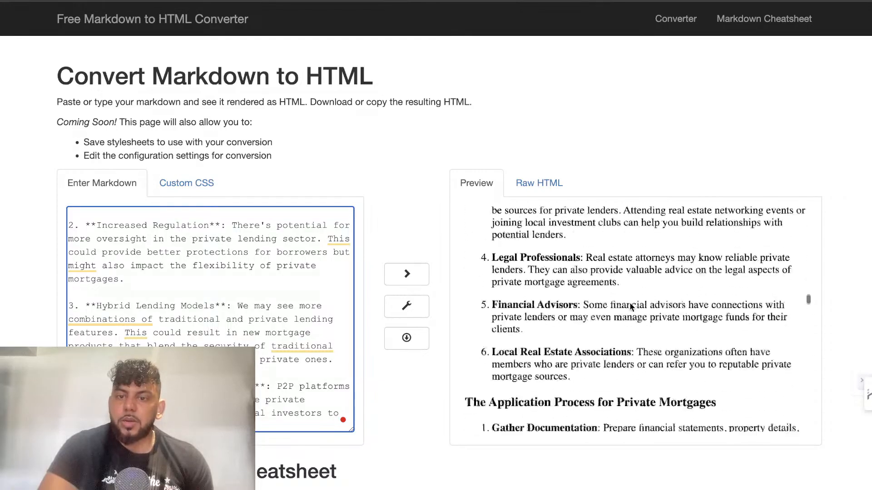
scroll(630, 307, down, 8)
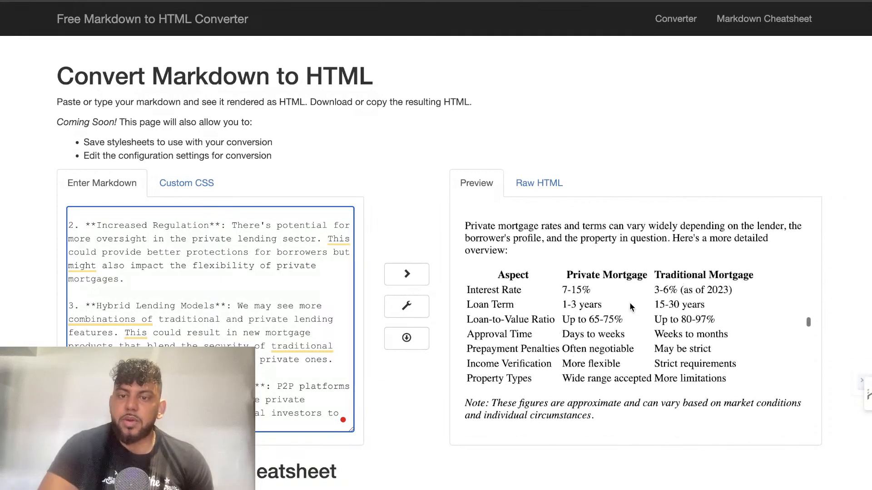
scroll(629, 302, down, 15)
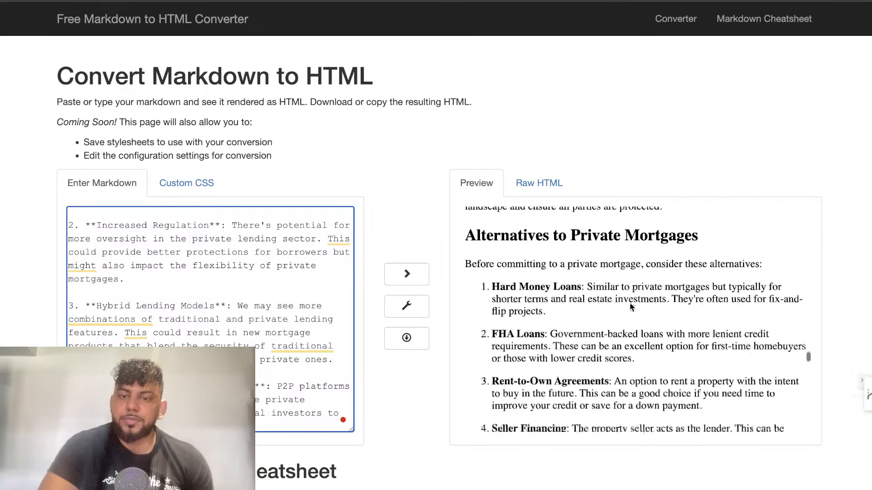
scroll(630, 303, down, 15)
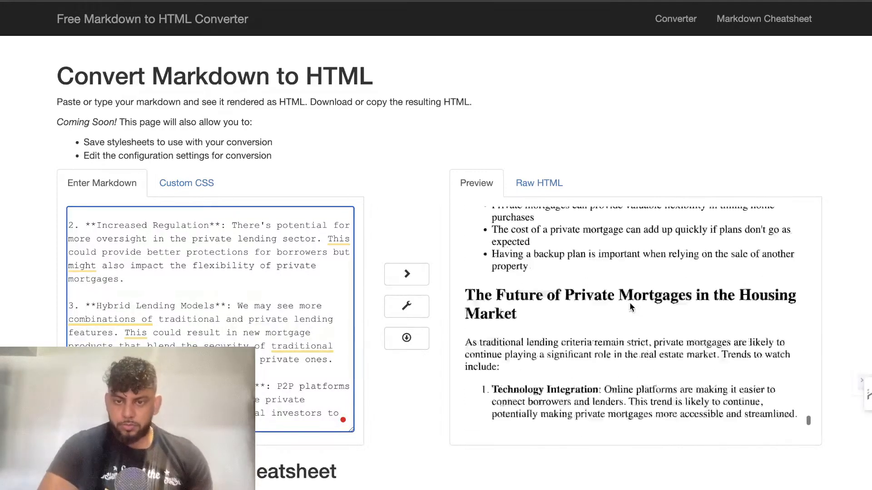
scroll(629, 303, up, 10)
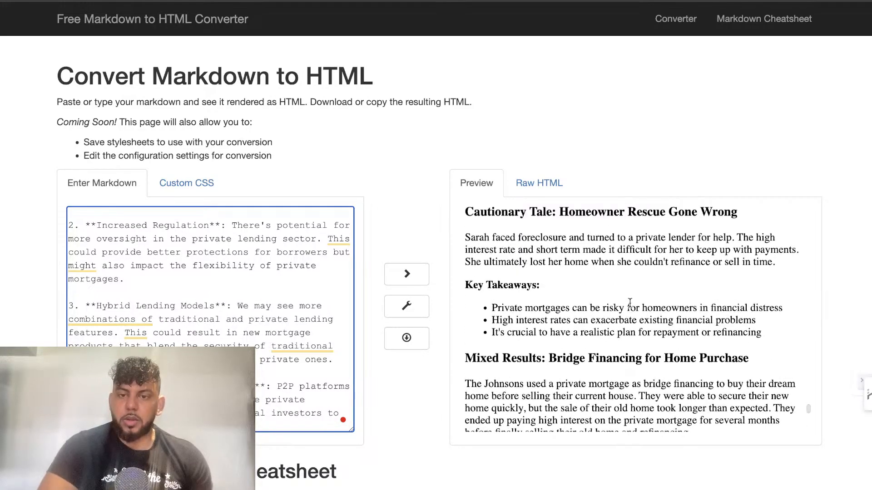
scroll(629, 301, down, 10)
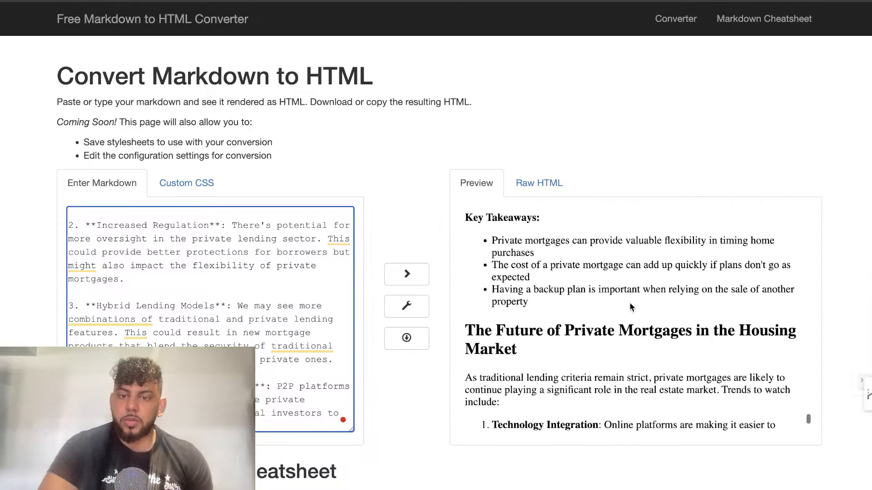
scroll(629, 301, down, 6)
scroll(629, 301, up, 8)
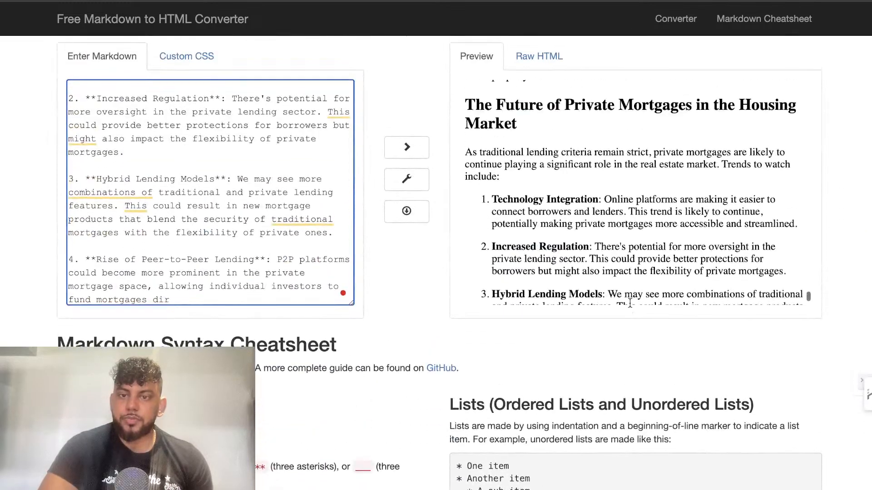
scroll(630, 303, up, 5)
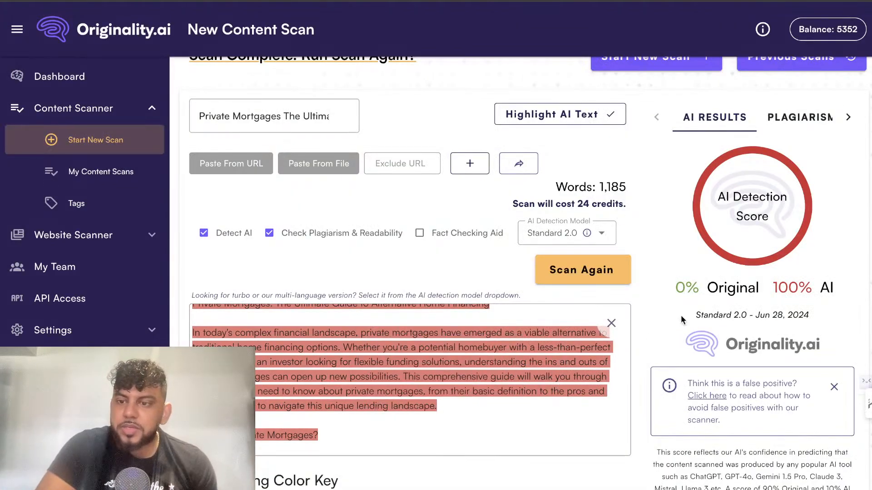
Switch to Originality.ai and examine the original and AI scores and the highlighted text of the private mortgages scan
drag(762, 285, 836, 290)
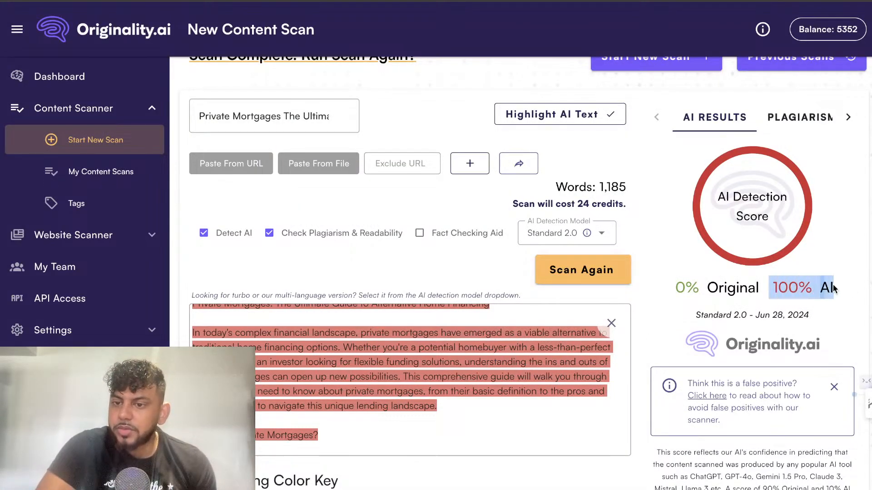
mouse_move(415, 382)
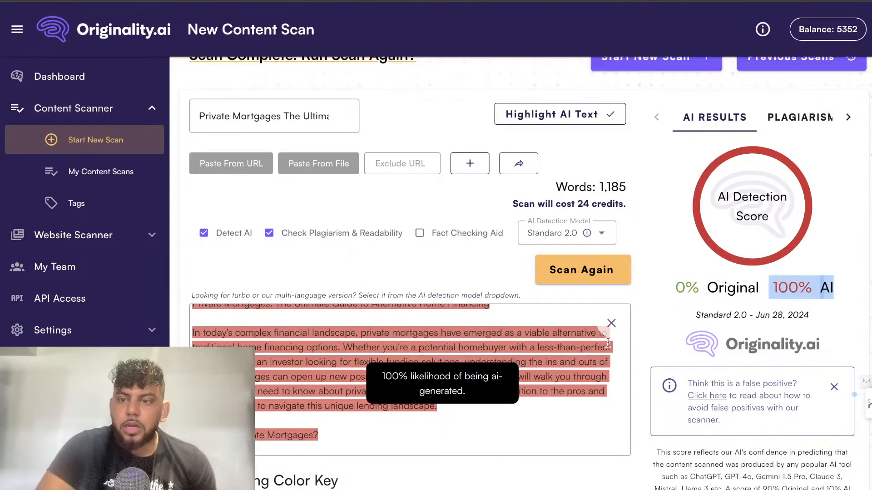
drag(672, 289, 762, 290)
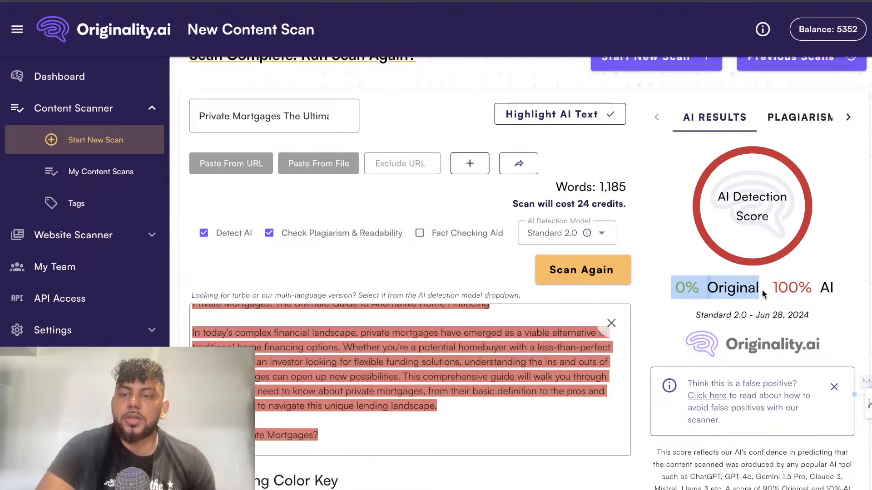
scroll(409, 353, up, 1)
scroll(409, 353, up, 2)
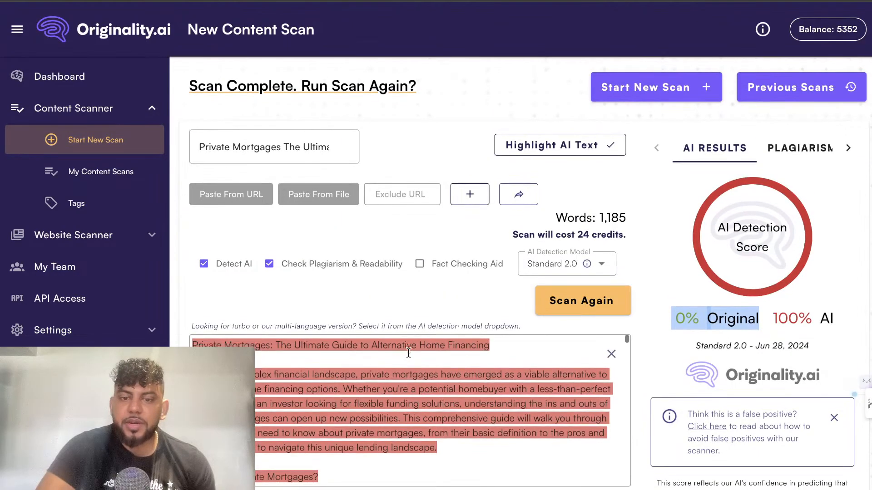
scroll(430, 334, down, 5)
scroll(430, 334, up, 5)
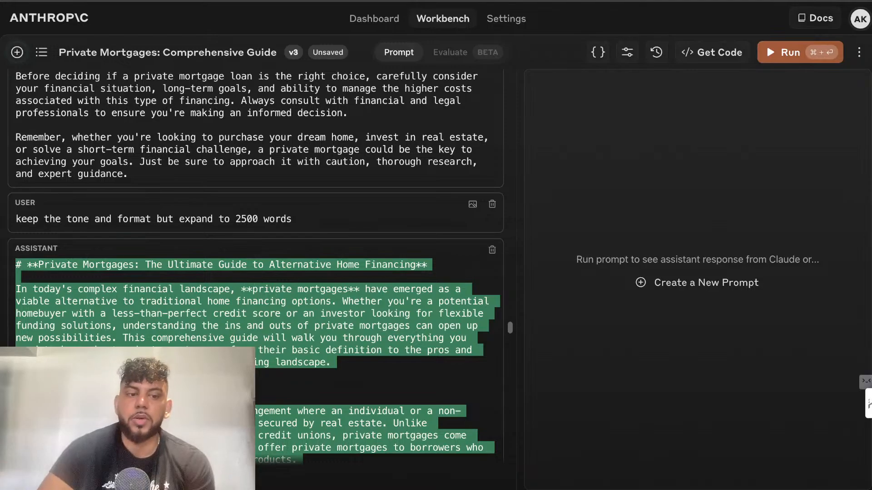
scroll(448, 146, down, 12)
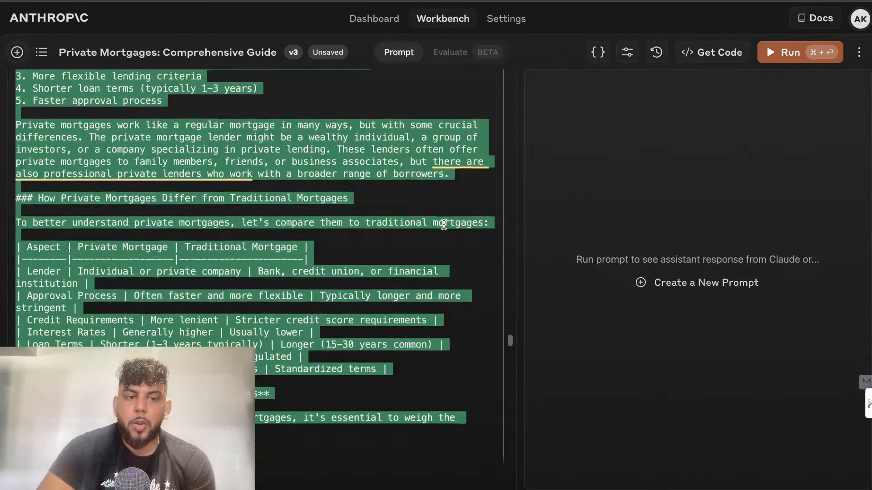
scroll(444, 225, down, 10)
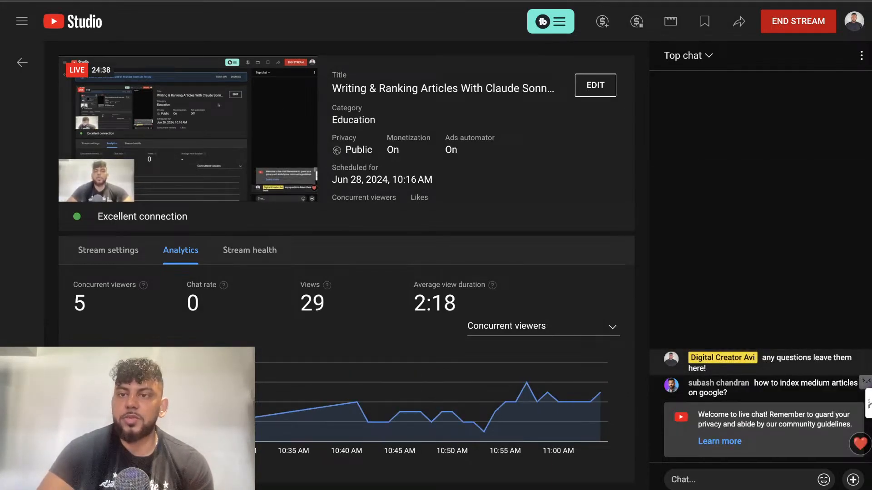
Switch to YouTube Studio, end the live stream and confirm ending it
click(773, 27)
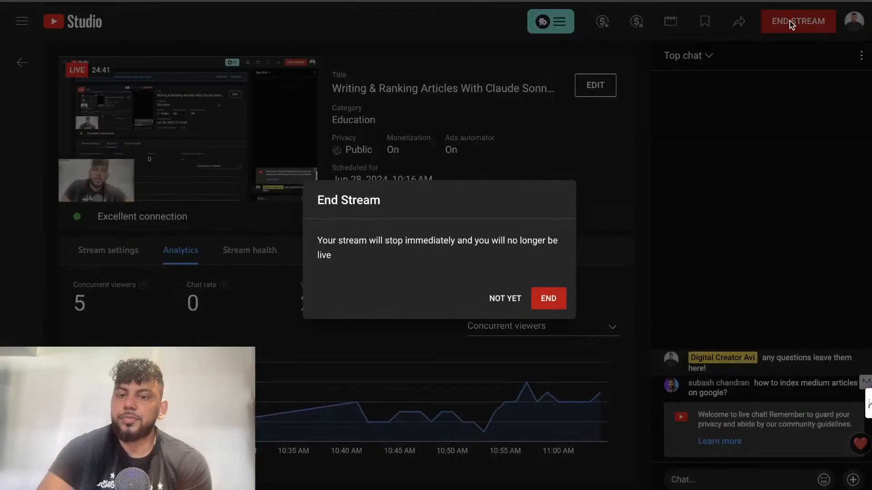
click(548, 299)
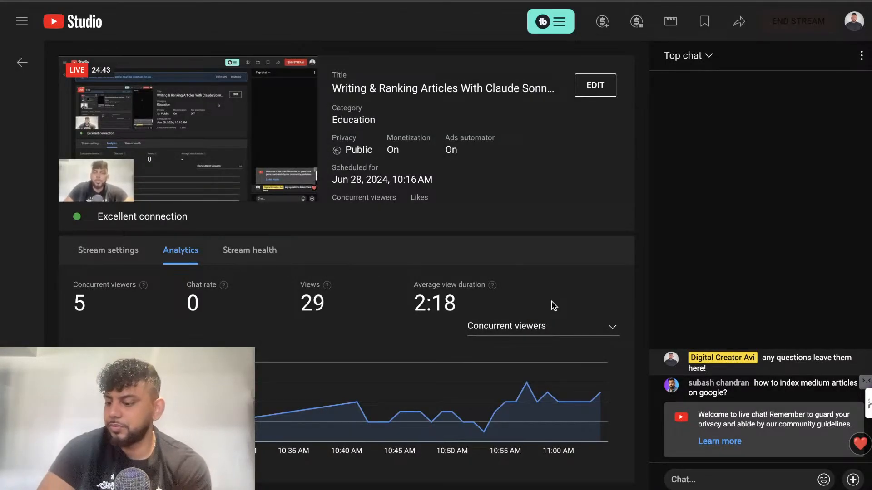